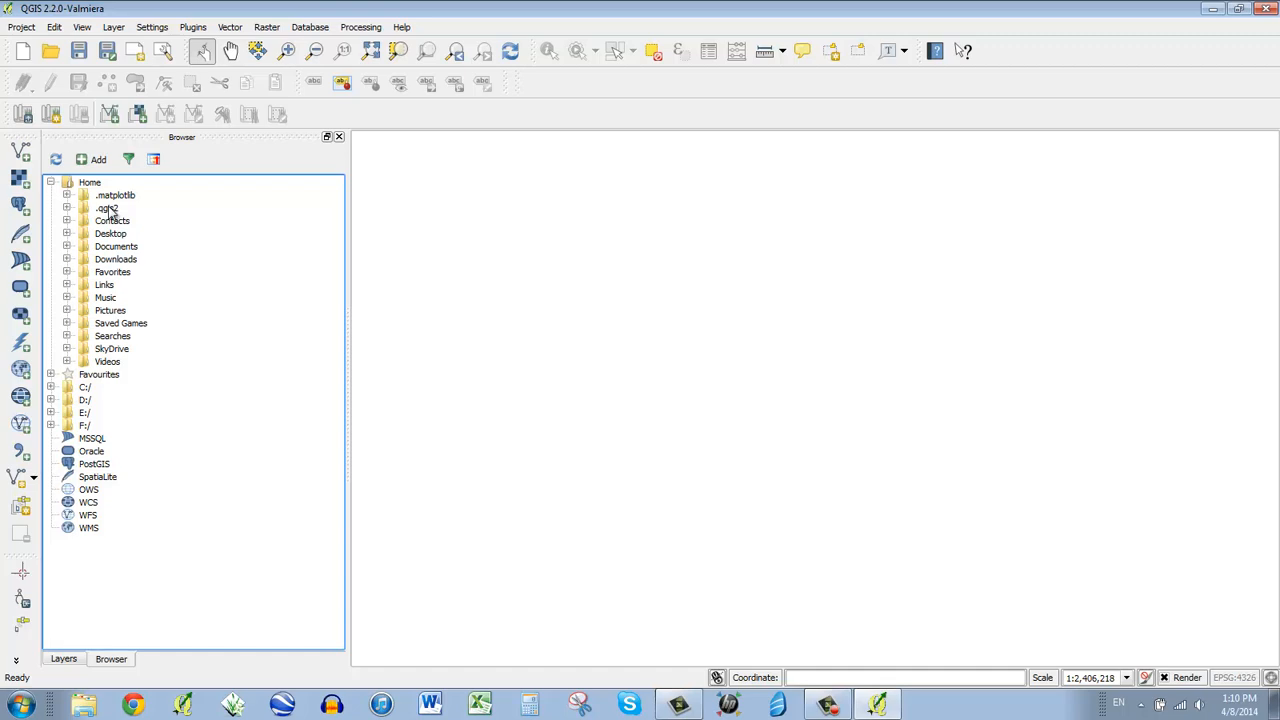
- Drag Imagery.tif and 2013.shp from Desktop > WindfallMap onto the map canvas
click(66, 234)
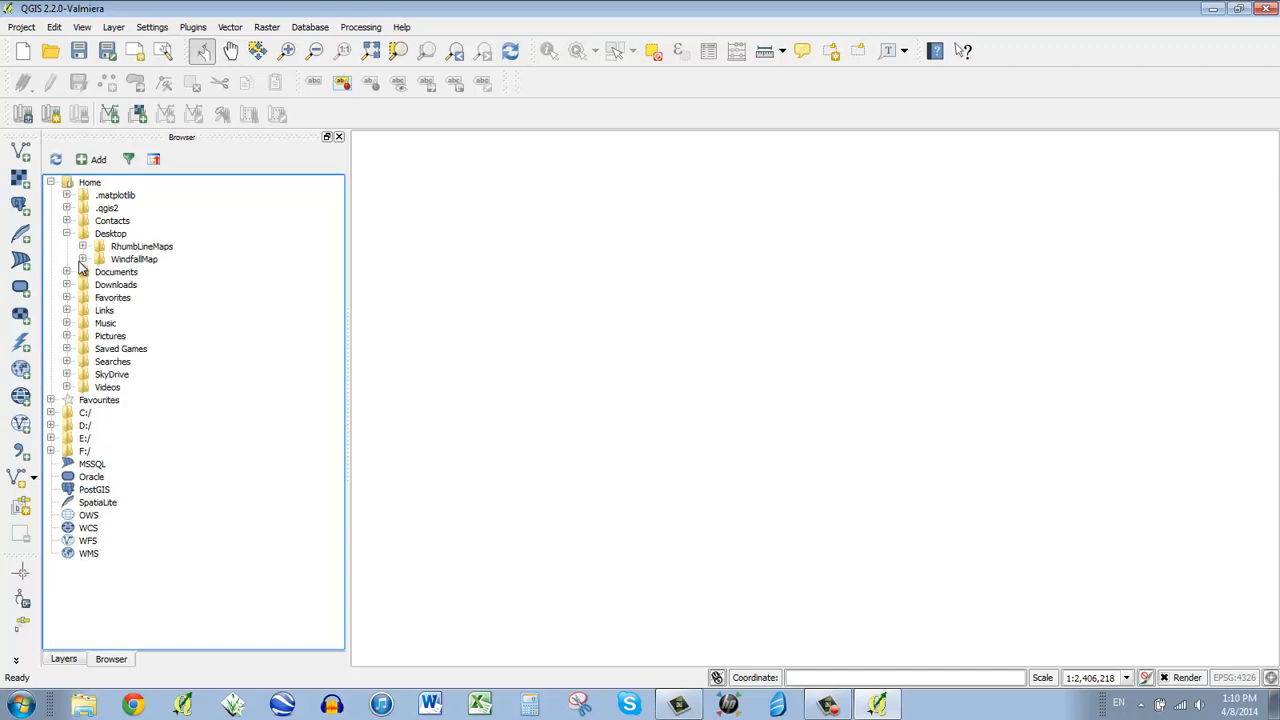
click(83, 260)
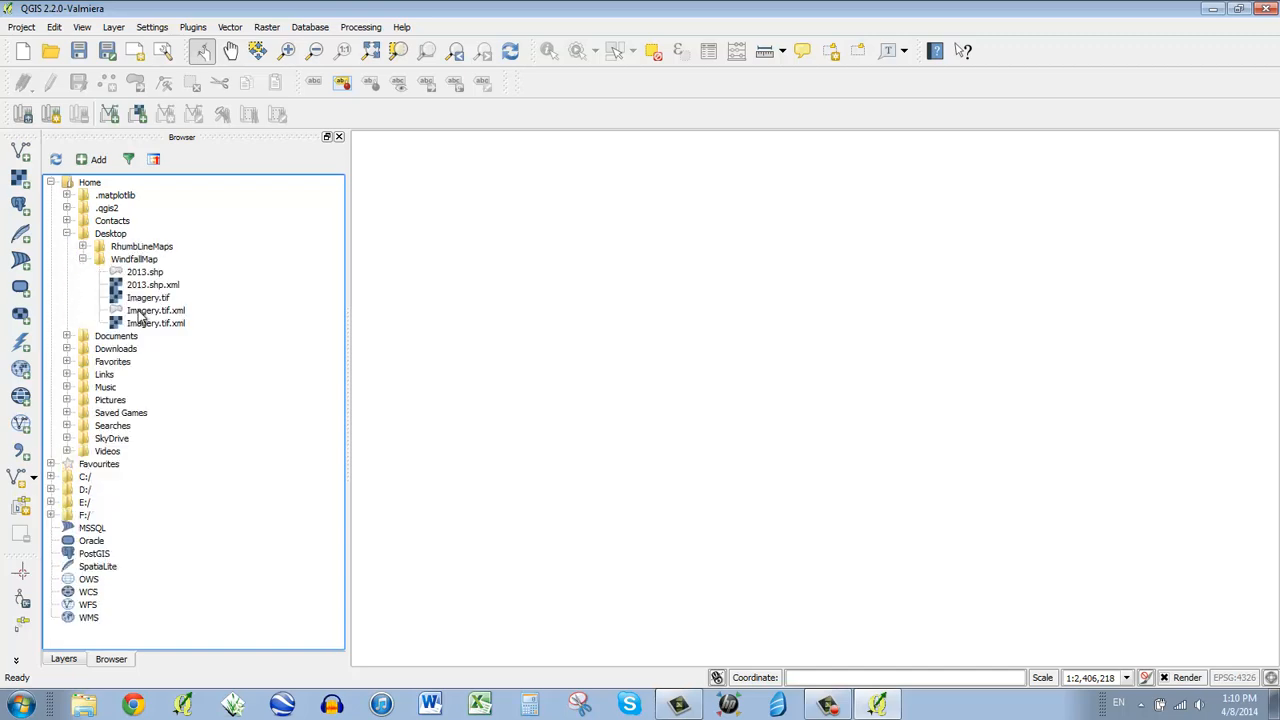
click(135, 299)
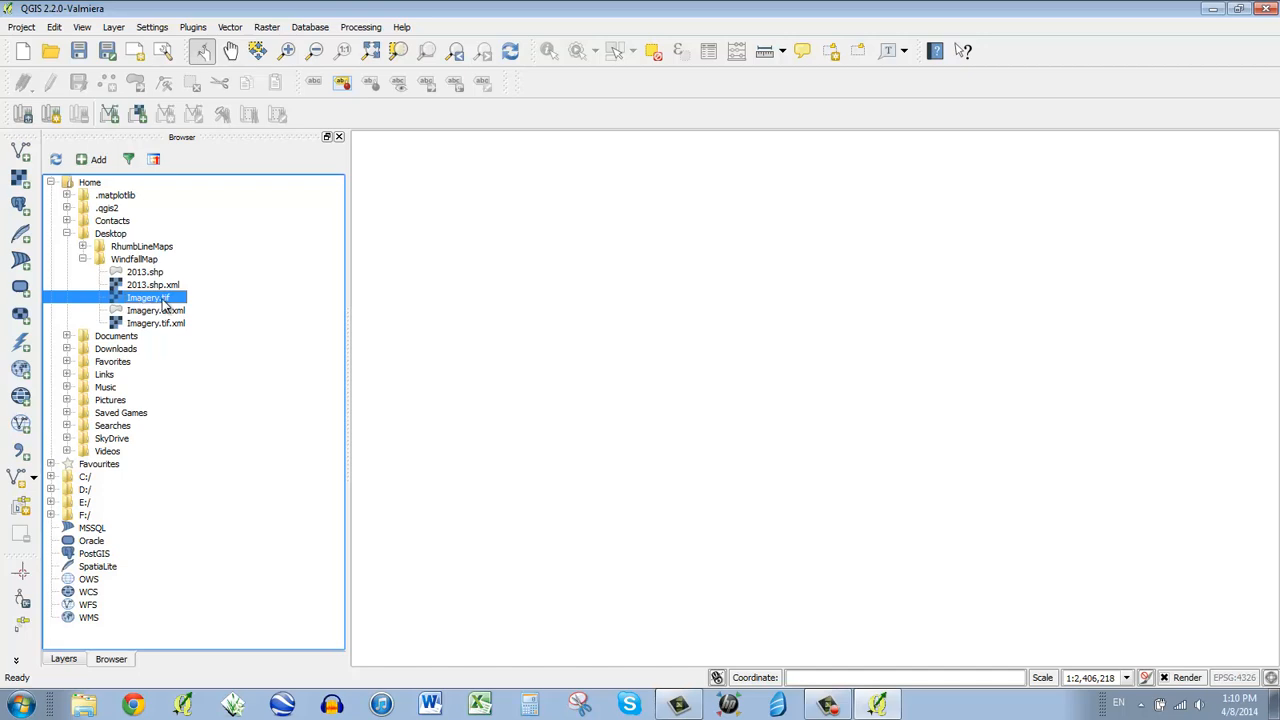
drag(155, 305, 544, 295)
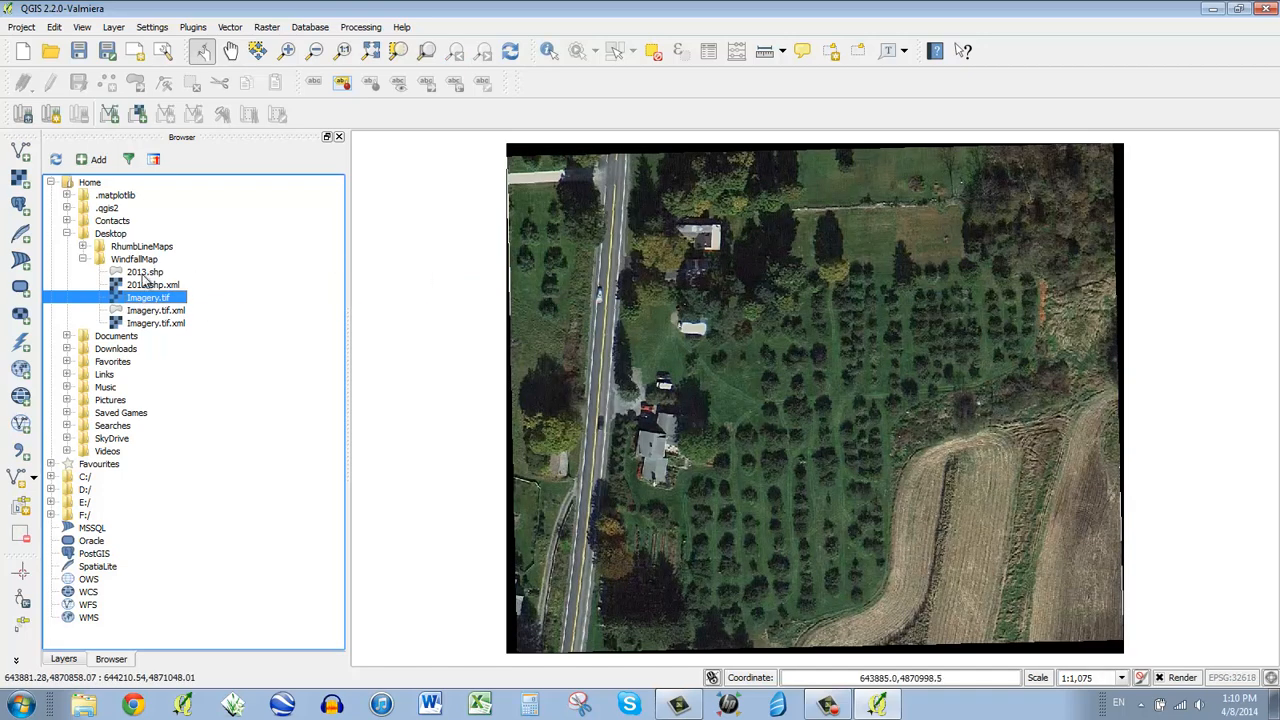
drag(145, 272, 690, 320)
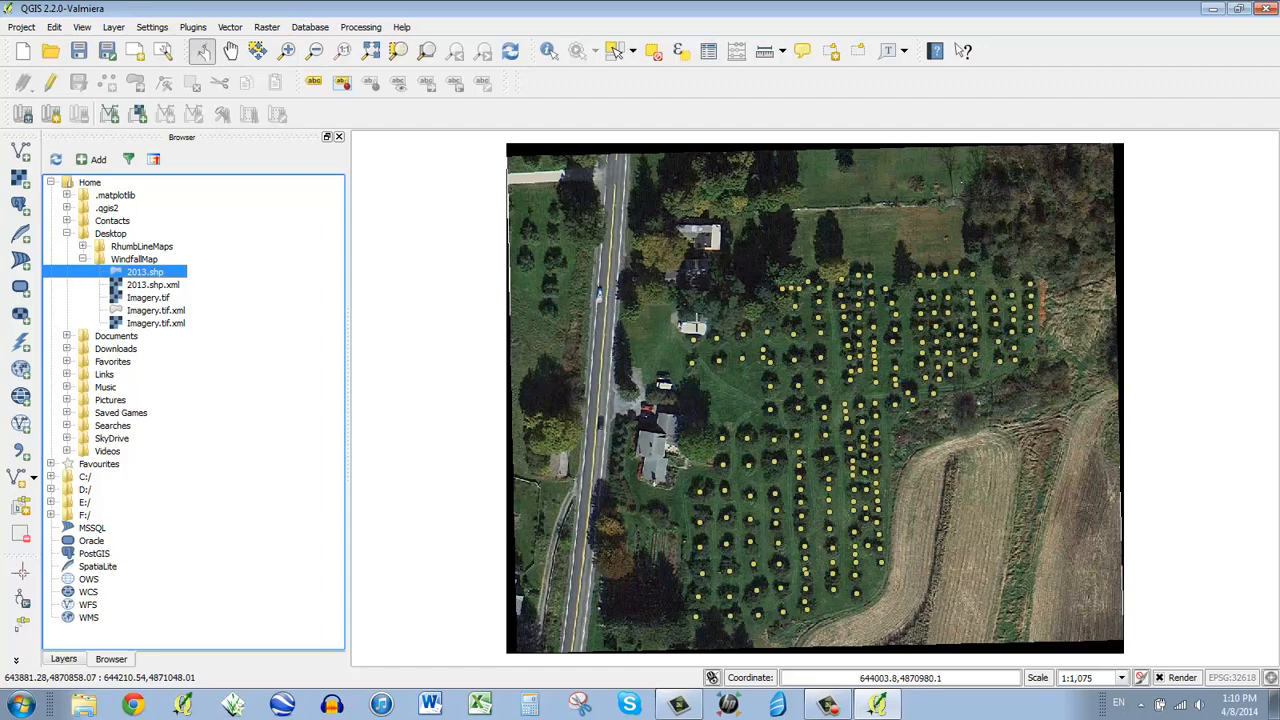
scroll(897, 489, up, 1)
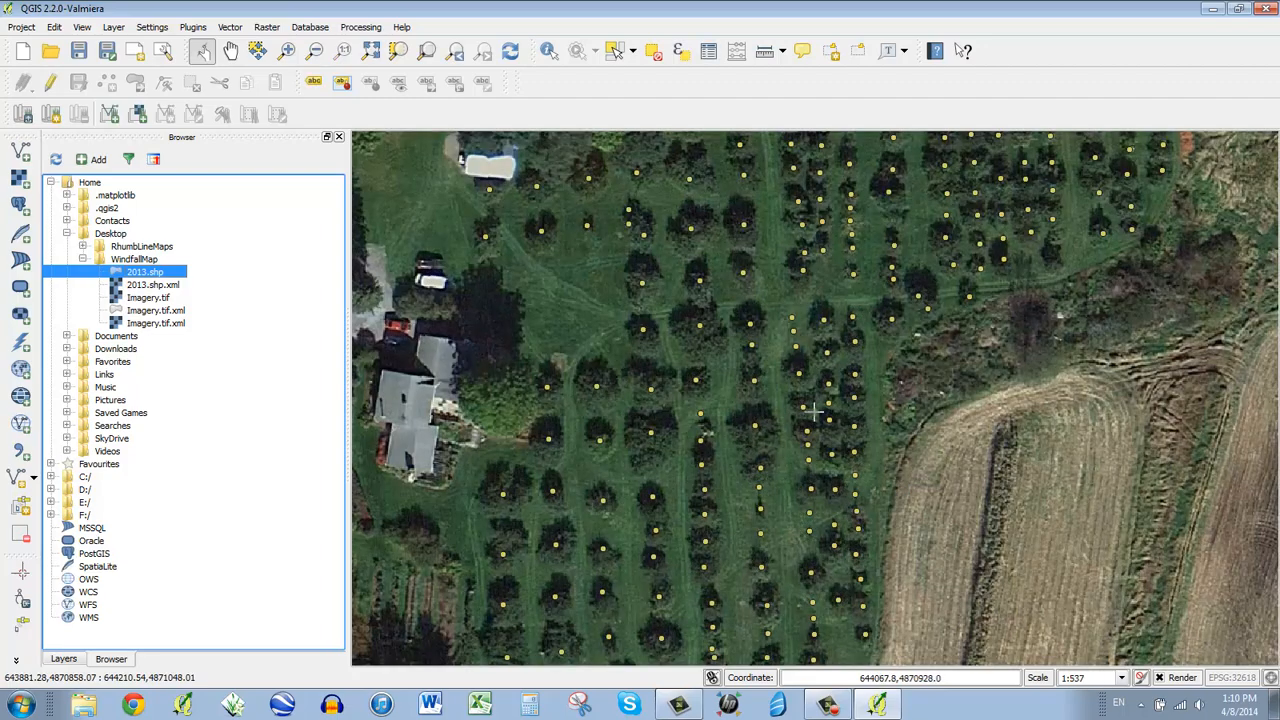
scroll(750, 388, down, 1)
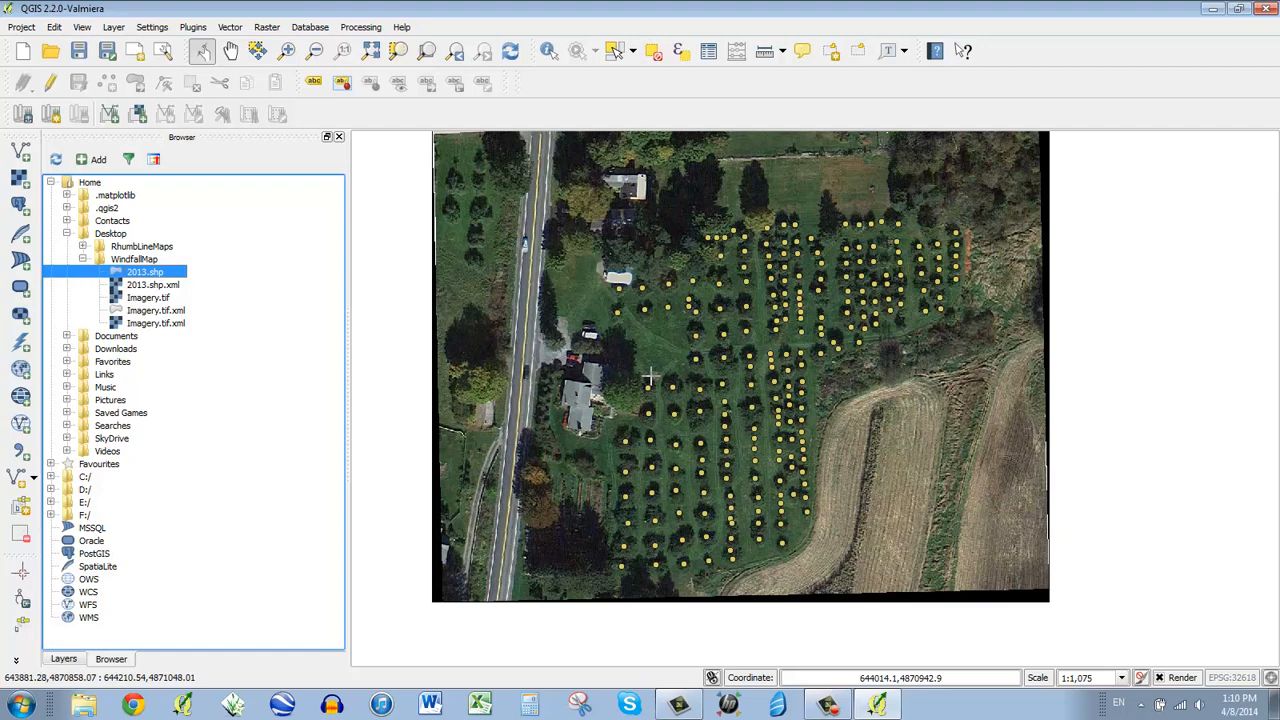
- Open the attribute table of the 2013 tree points layer
click(76, 660)
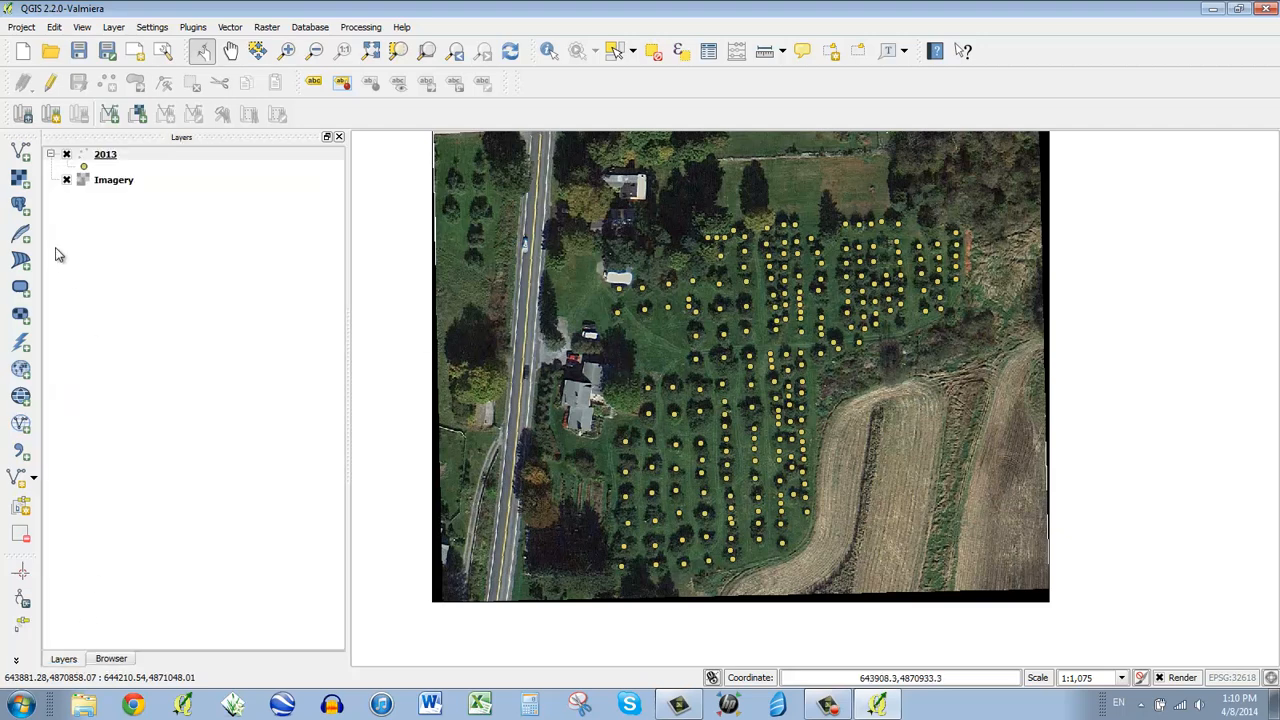
click(110, 157)
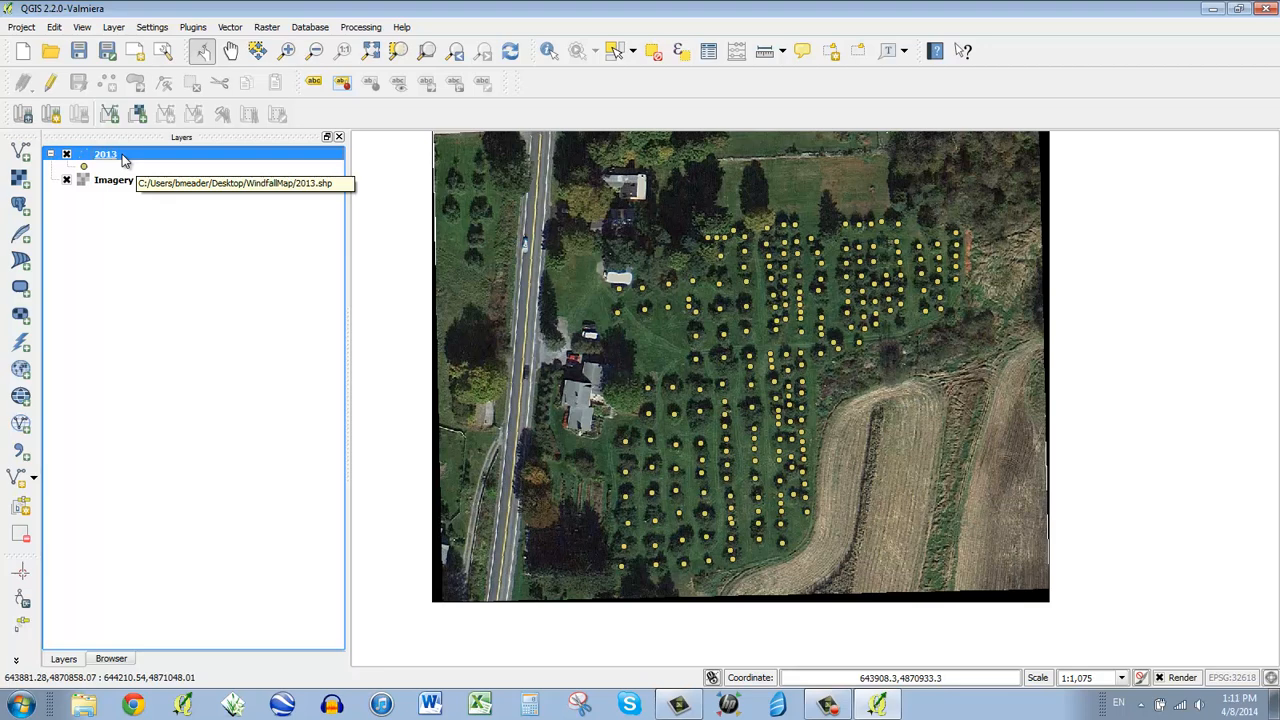
right_click(124, 161)
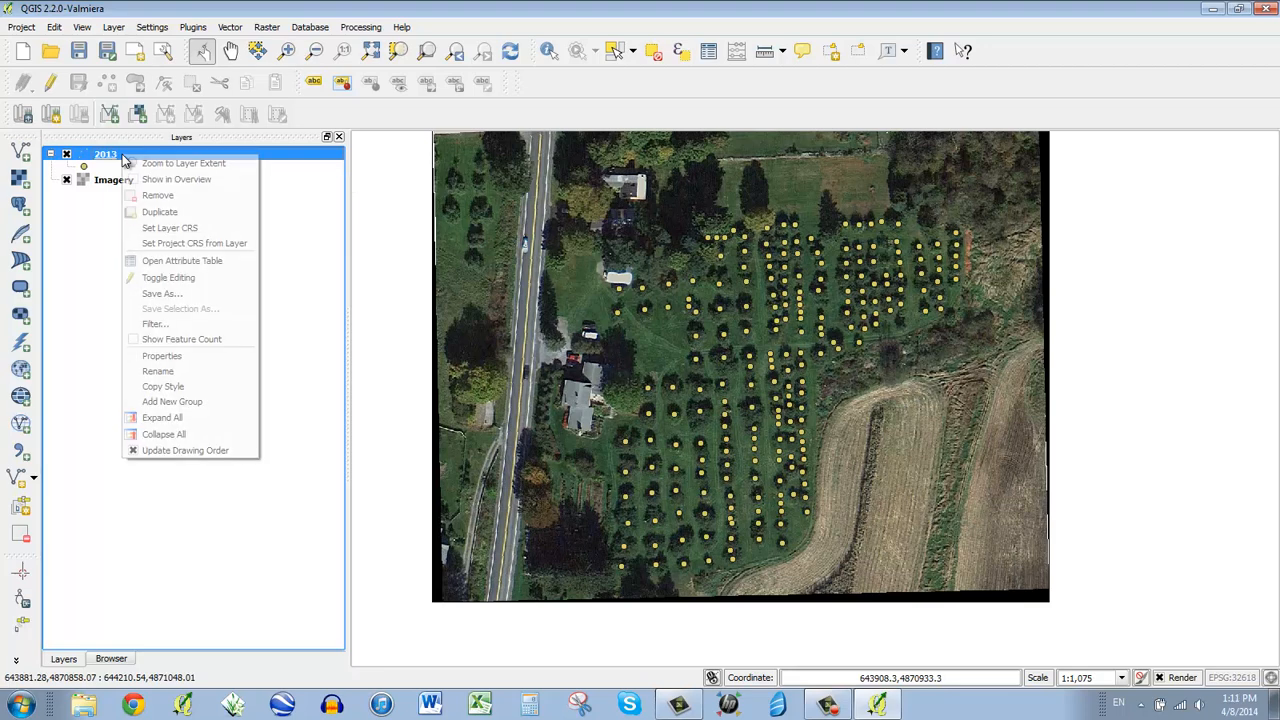
click(220, 265)
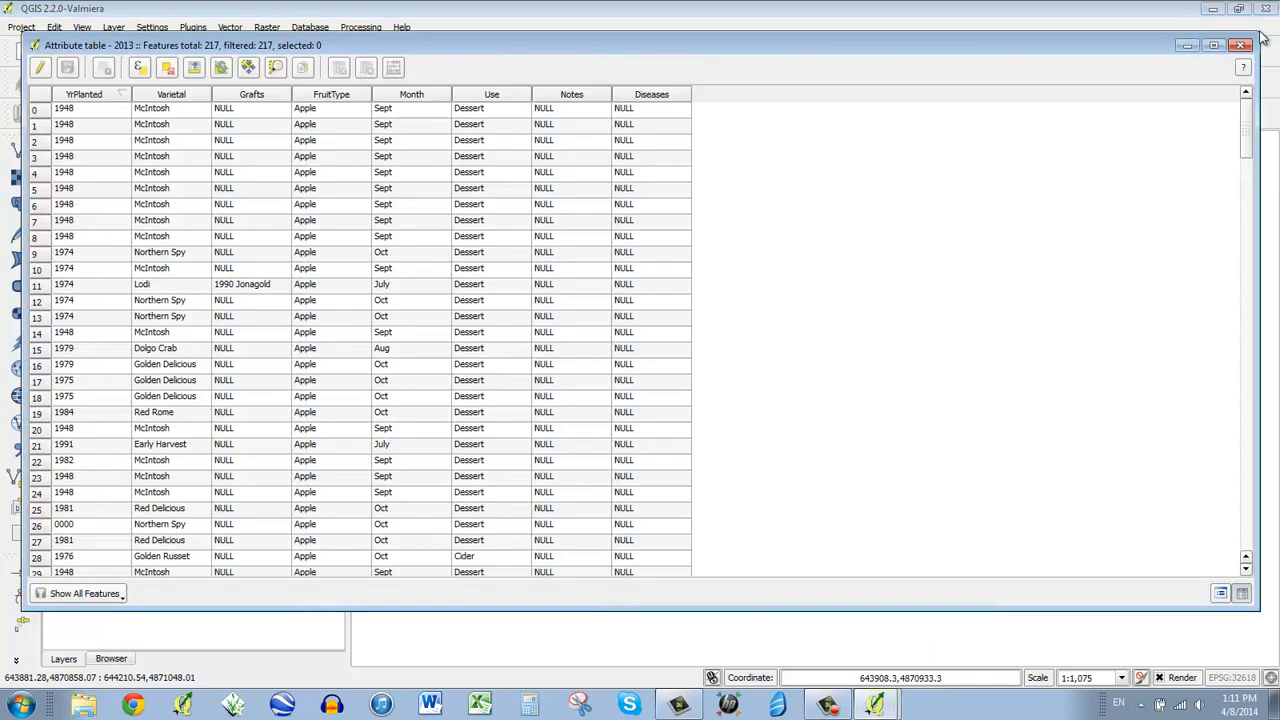
- Narrow the attribute table window and move it off the map
drag(1259, 36, 748, 42)
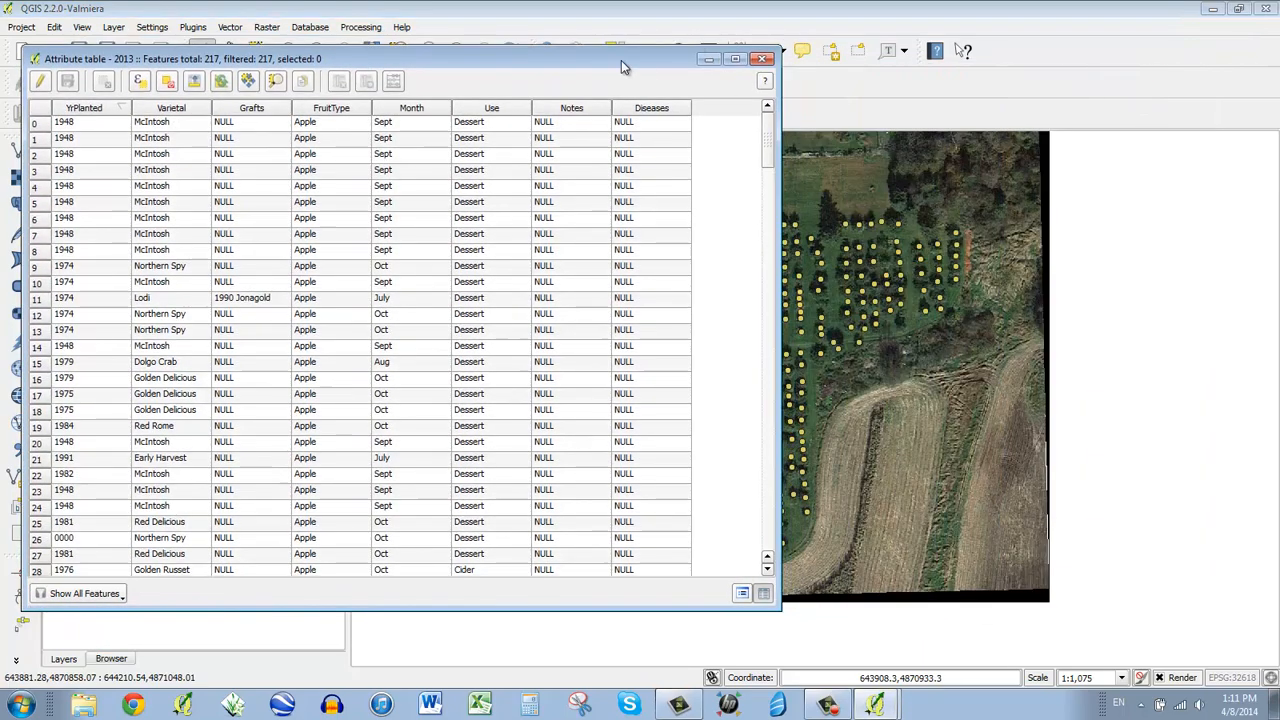
drag(621, 60, 1072, 34)
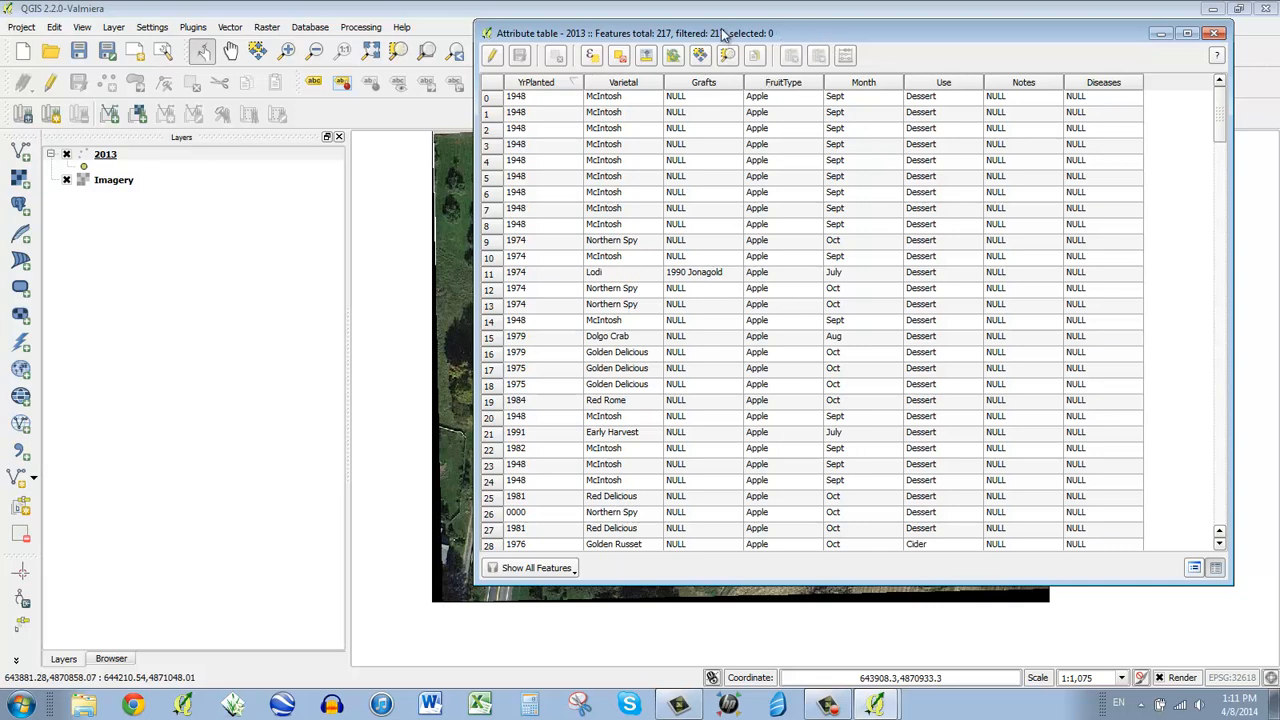
drag(725, 33, 1125, 80)
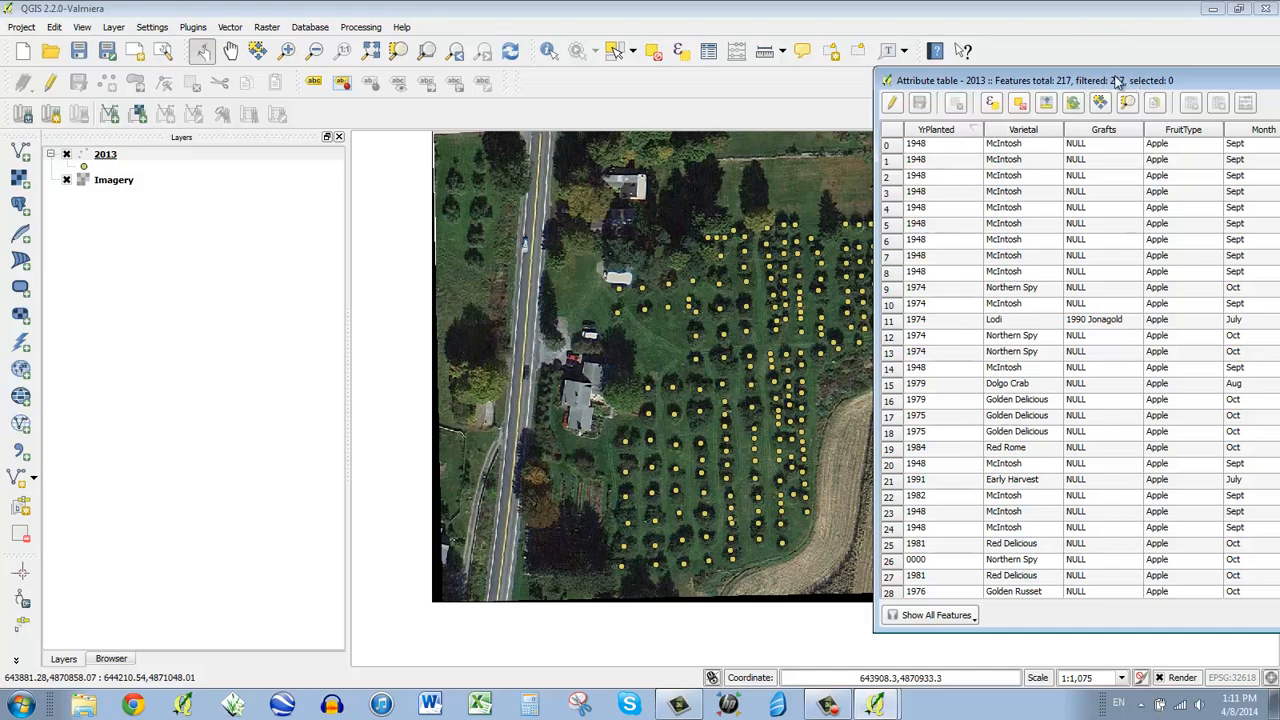
drag(1105, 83, 1005, 17)
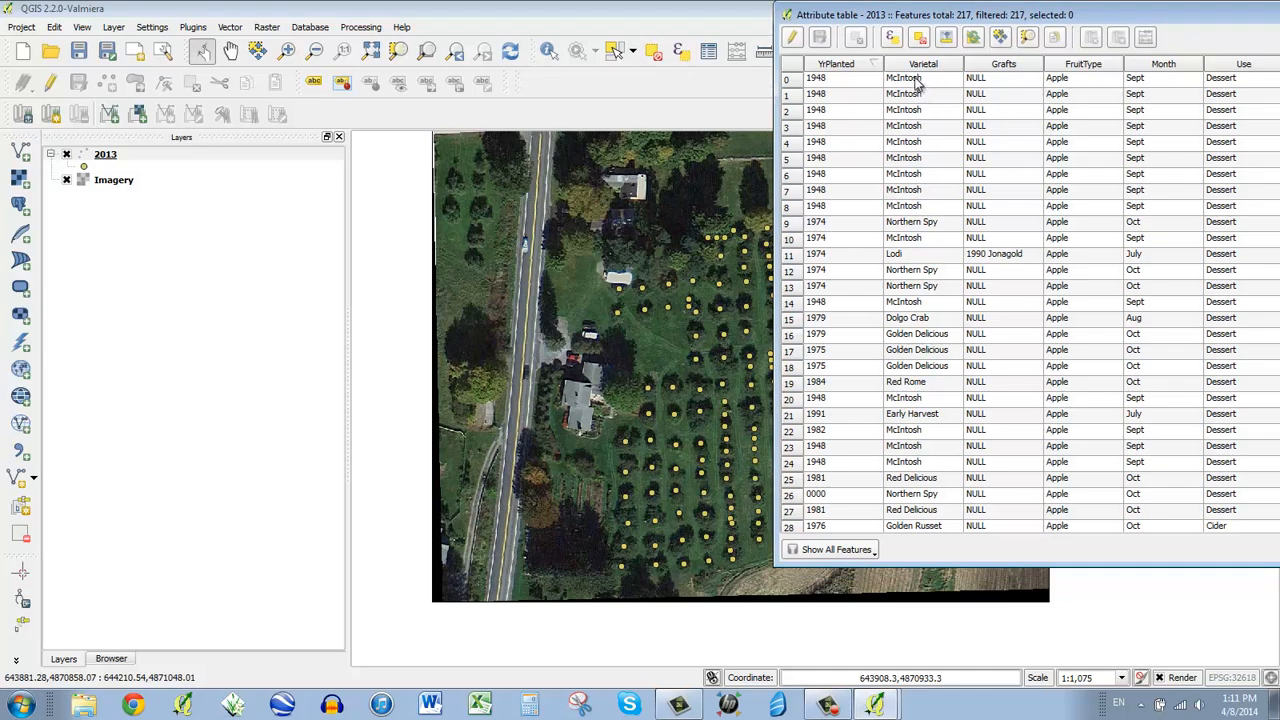
- Review the Varietal values down through row 8 of the table
click(916, 79)
click(918, 96)
click(919, 112)
click(918, 129)
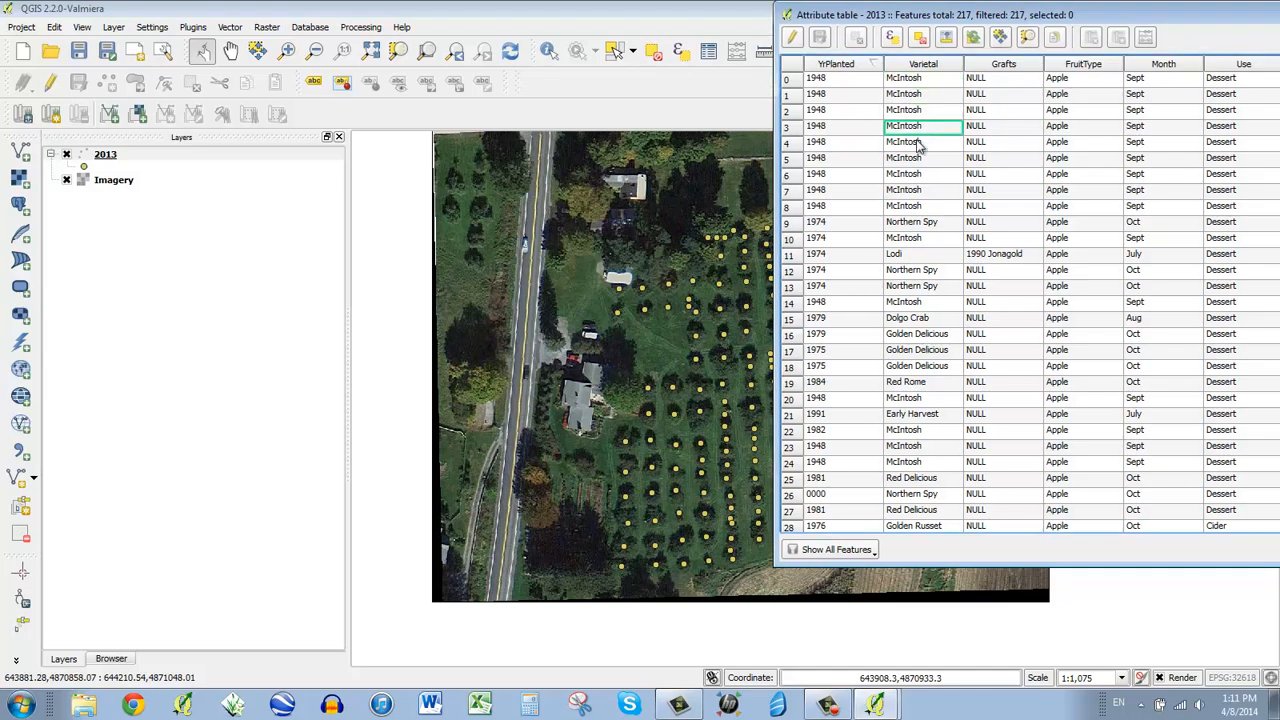
click(918, 145)
click(917, 161)
click(917, 177)
click(916, 192)
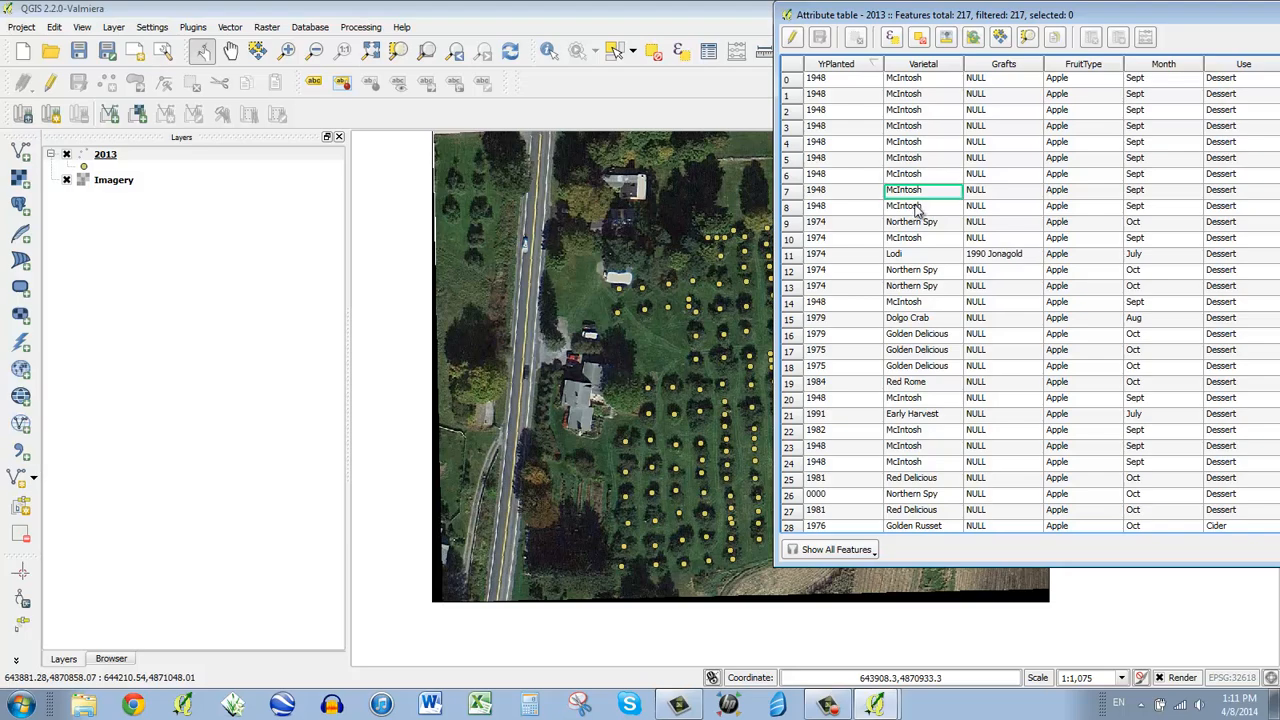
click(915, 206)
- Shift the table window left and turn on editing for the 2013 layer
drag(1197, 22, 1135, 28)
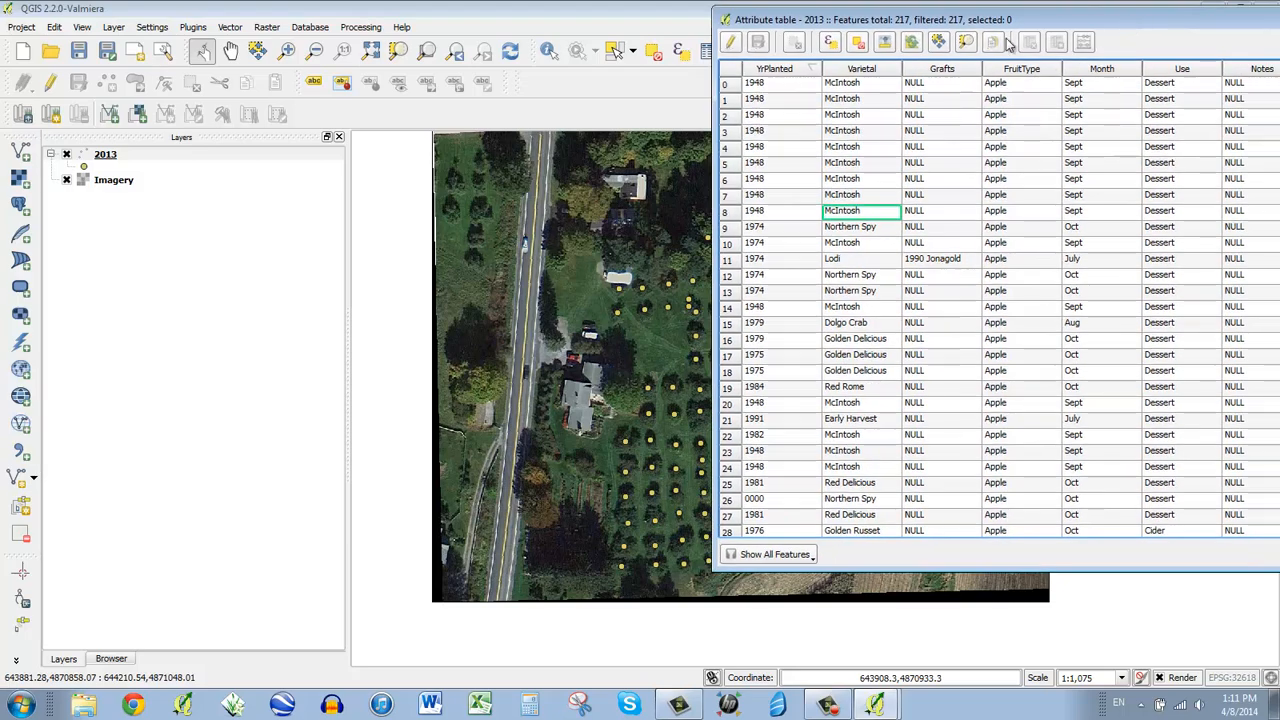
drag(1032, 24, 990, 26)
click(690, 44)
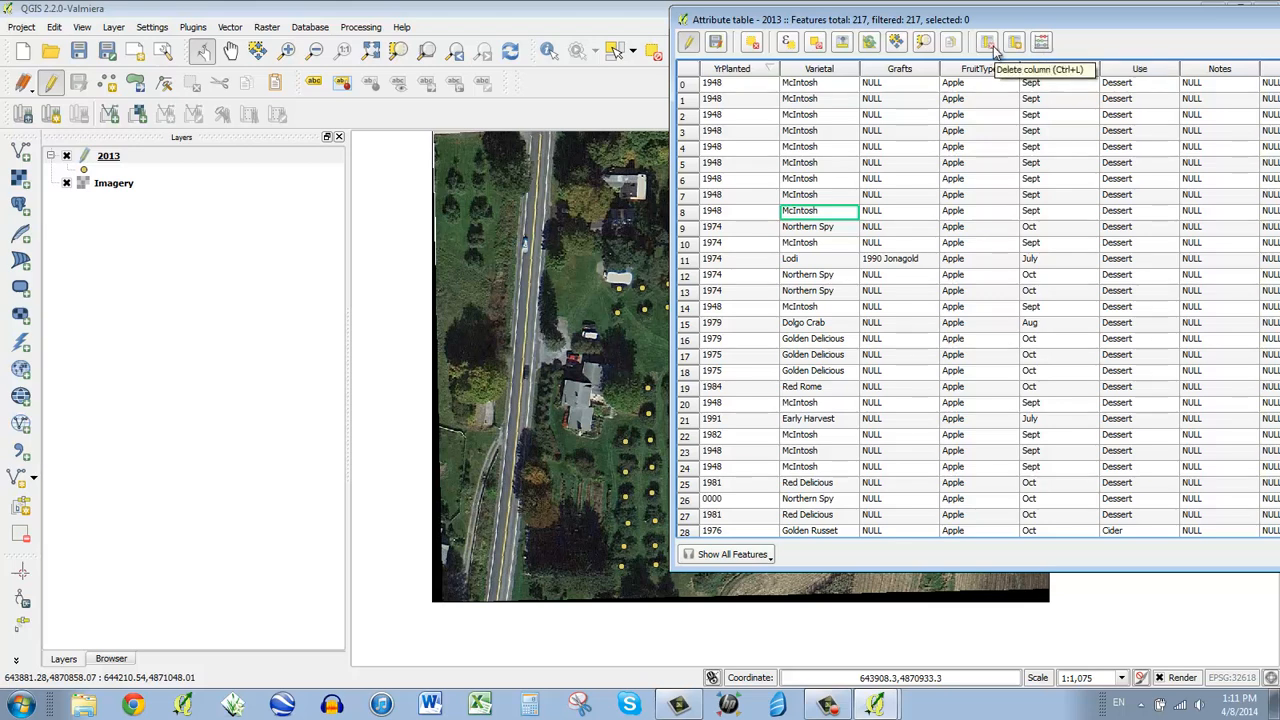
- Delete every field except Varietal, including YrPlanted and Diseases
click(995, 50)
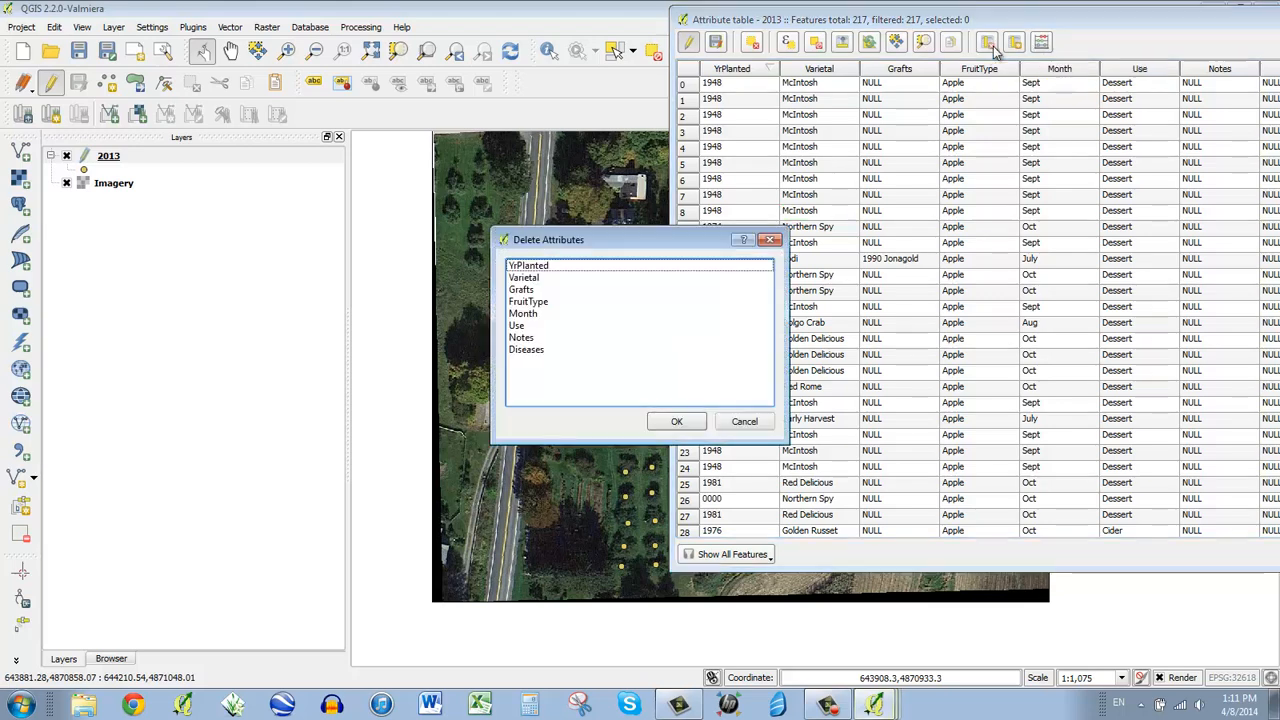
click(562, 267)
drag(558, 290, 543, 350)
click(541, 349)
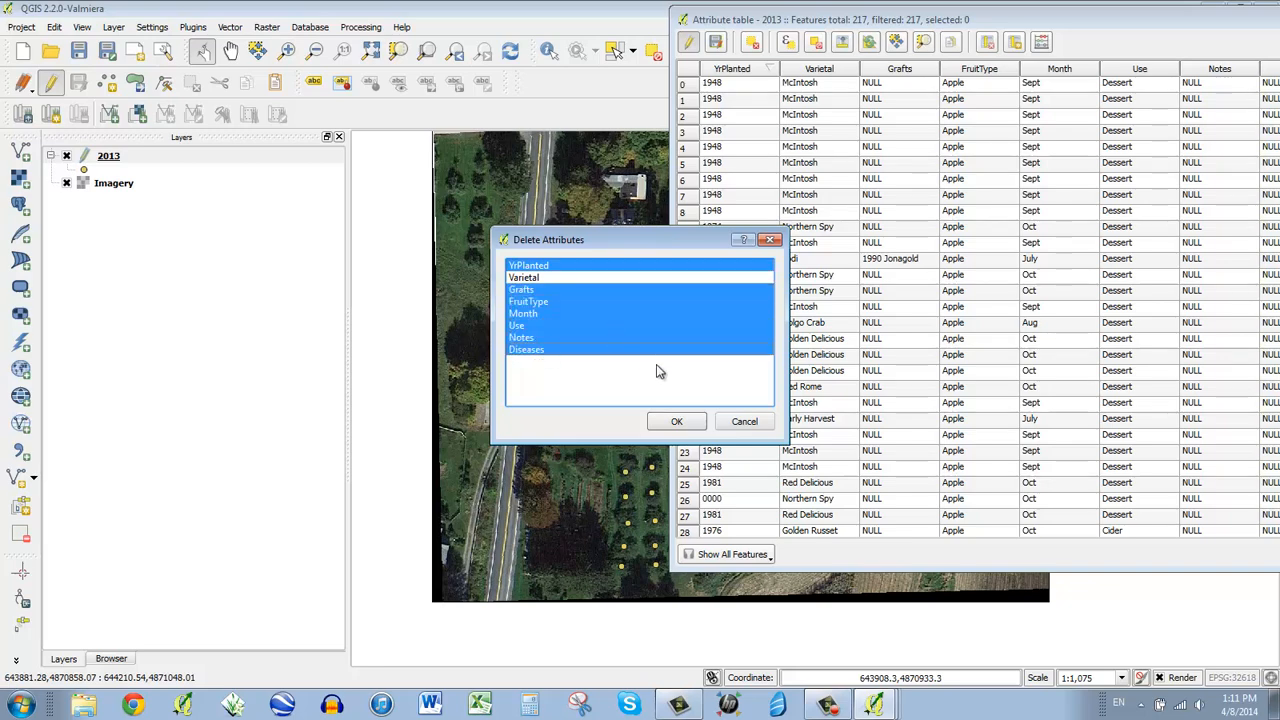
click(675, 422)
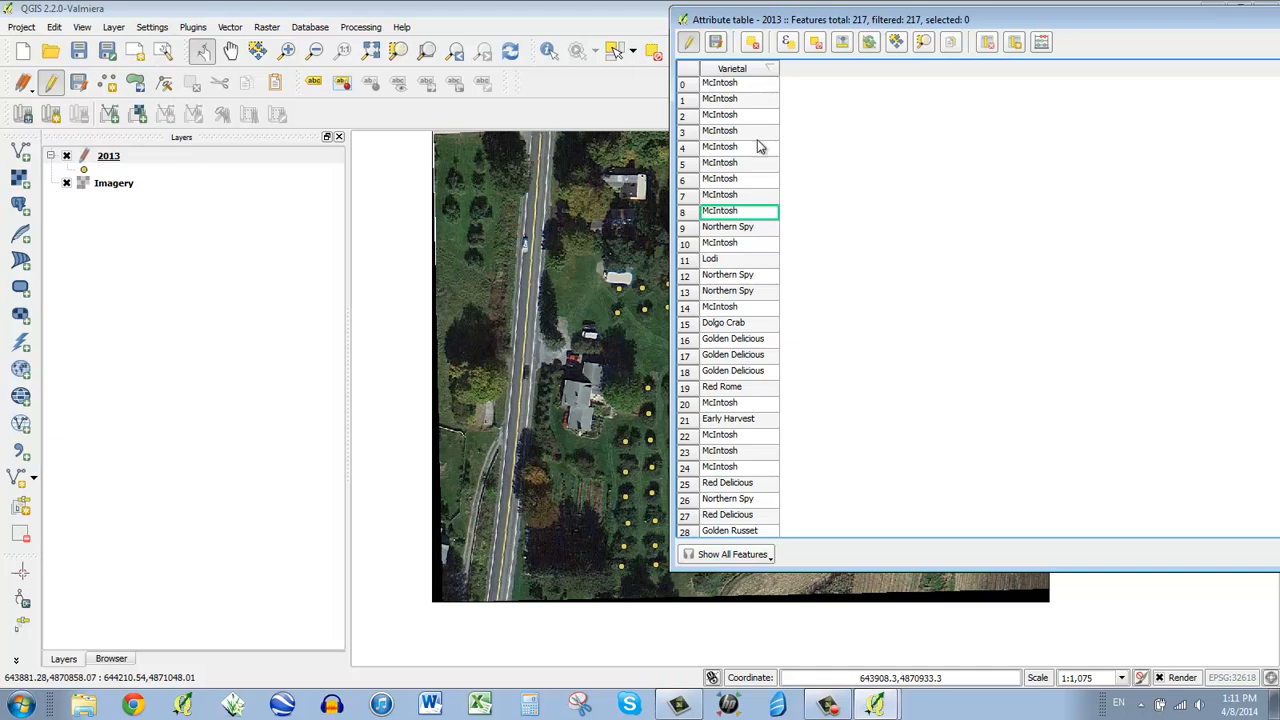
- In the Field calculator, define a new text output field named Name
click(1041, 46)
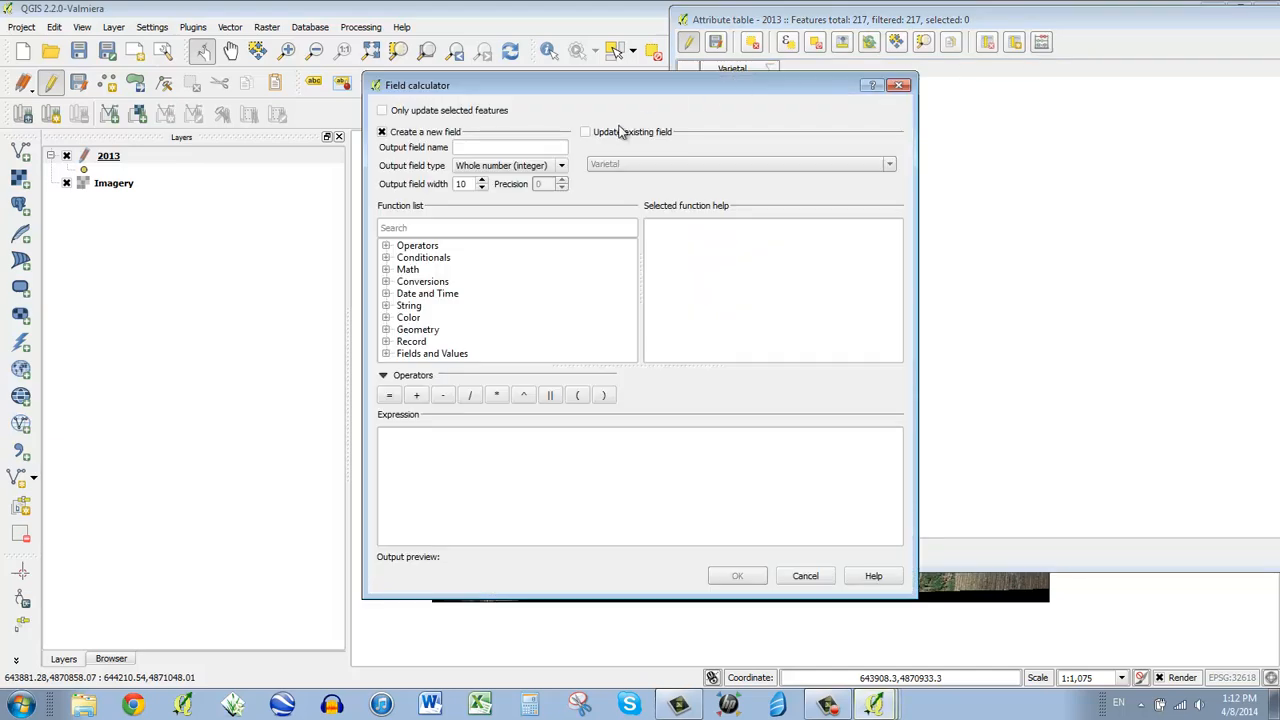
click(485, 147)
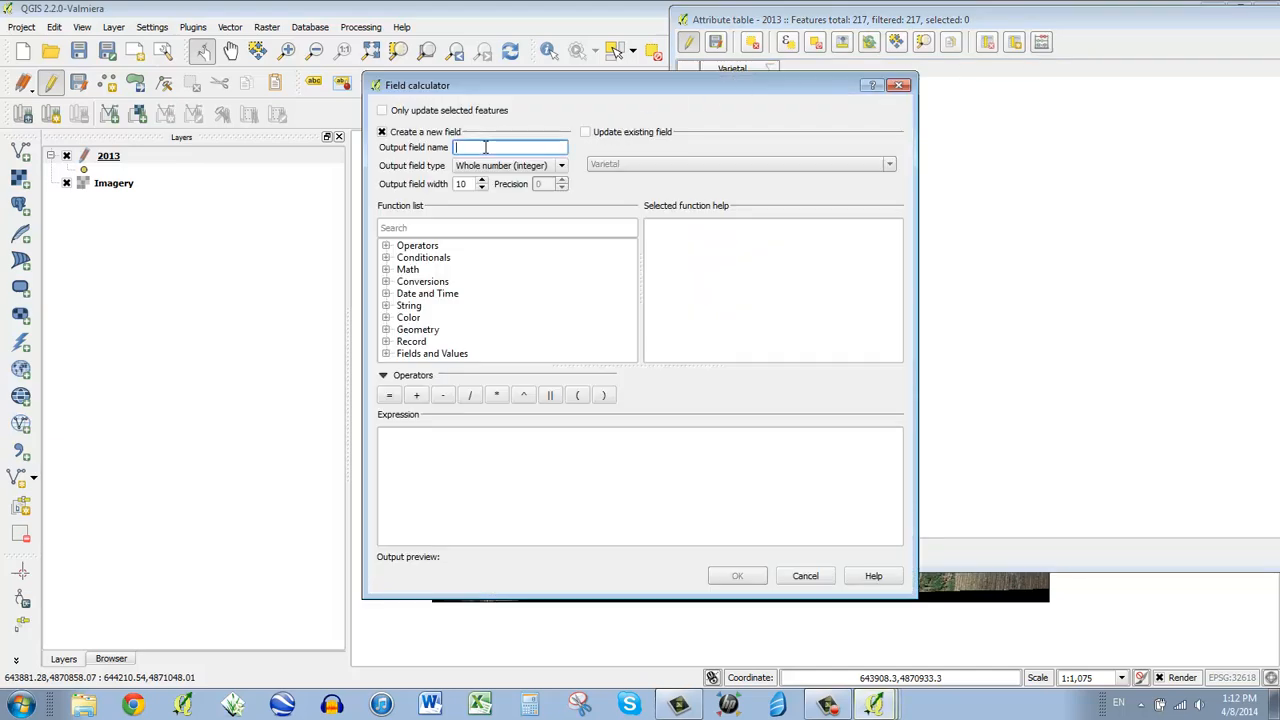
text(Name)
click(486, 166)
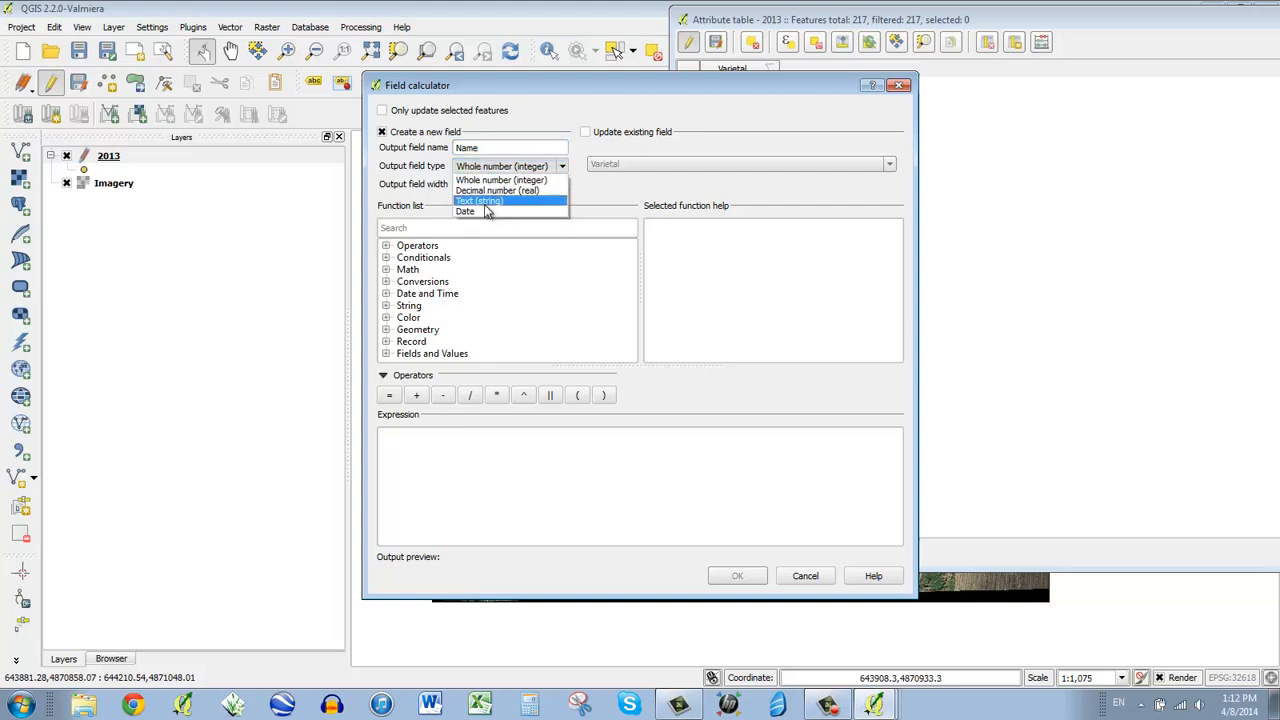
click(485, 204)
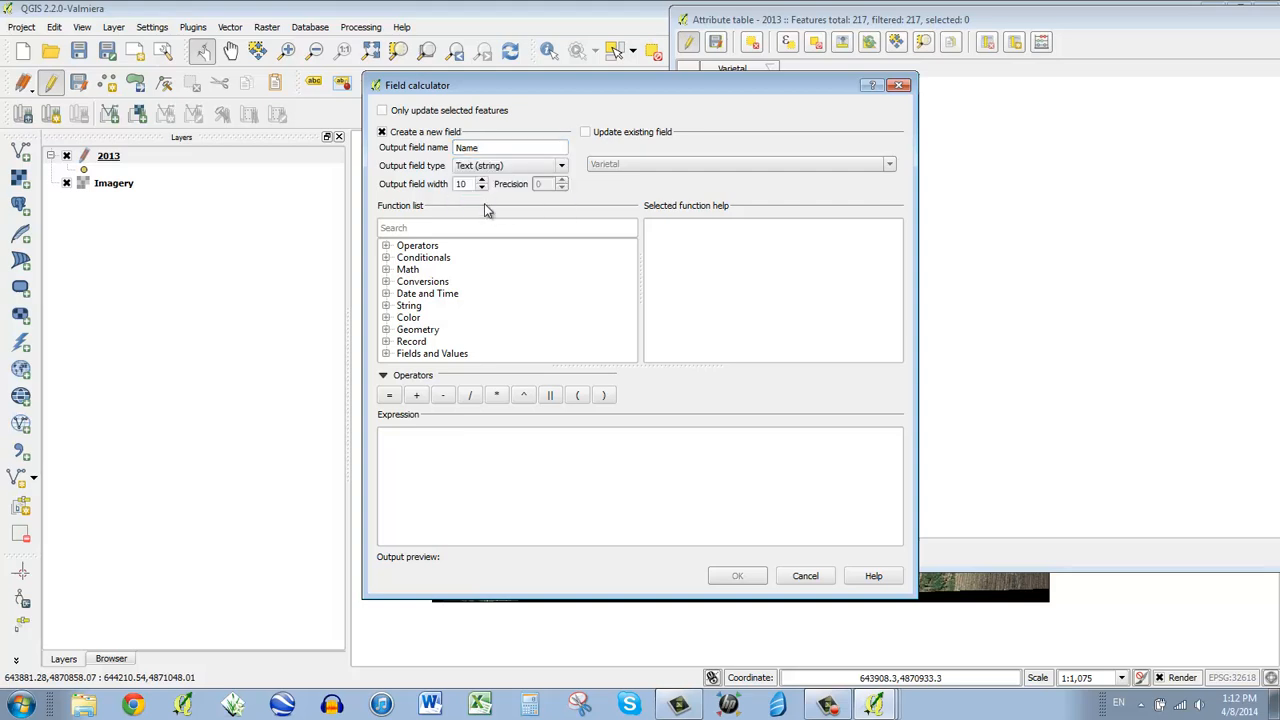
drag(468, 184, 433, 184)
- Use the Varietal field as the expression and create the Name field
click(386, 353)
scroll(420, 360, down, 1)
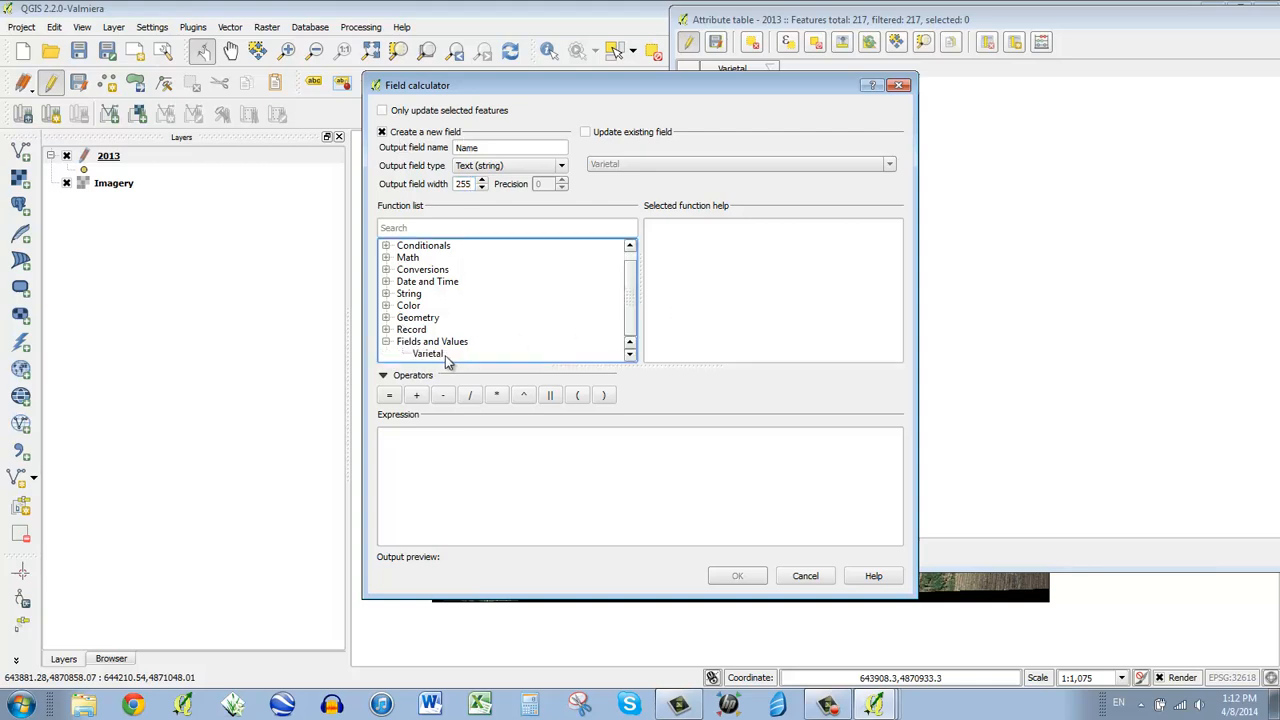
scroll(432, 358, up, 1)
click(429, 356)
scroll(430, 358, down, 1)
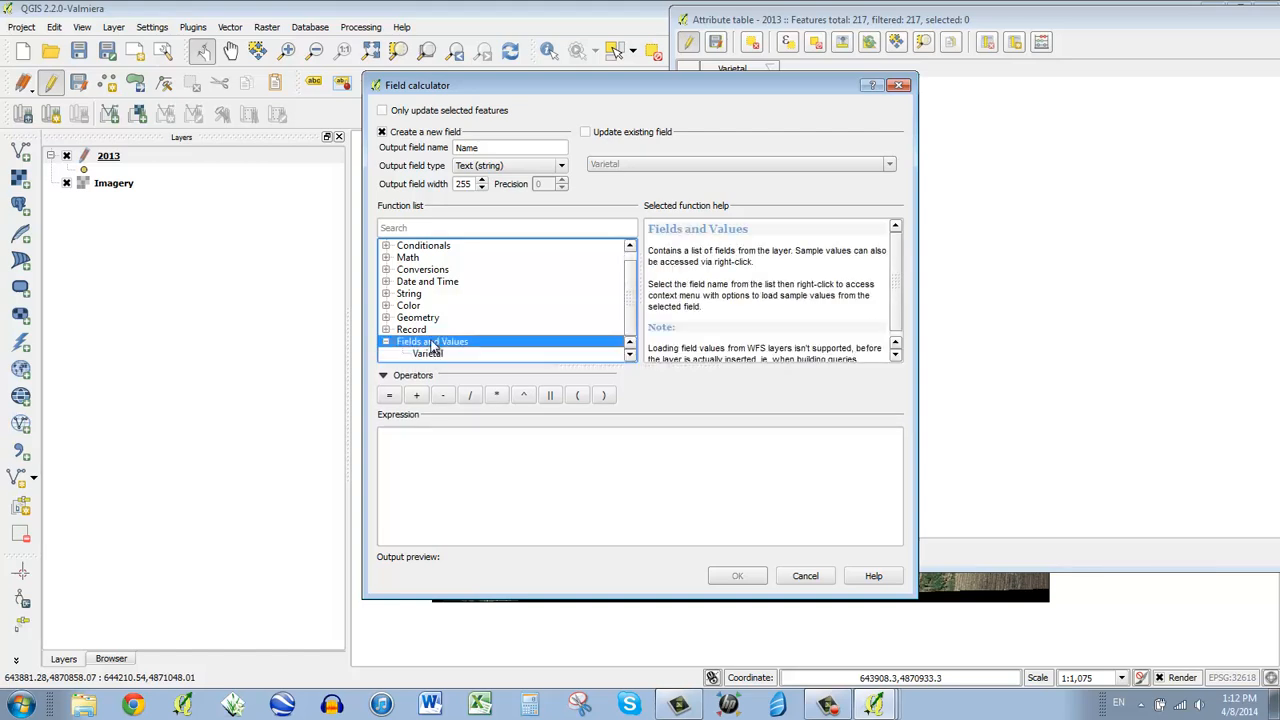
click(435, 356)
double_click(435, 367)
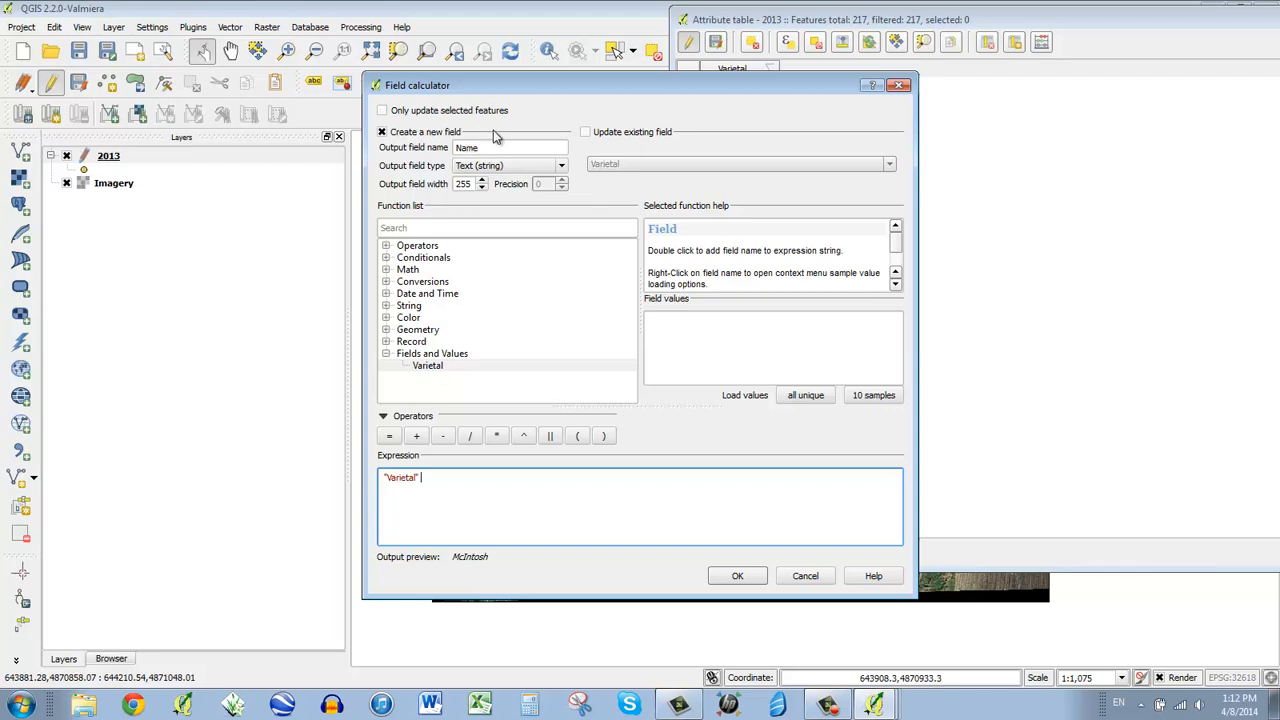
click(420, 490)
click(738, 576)
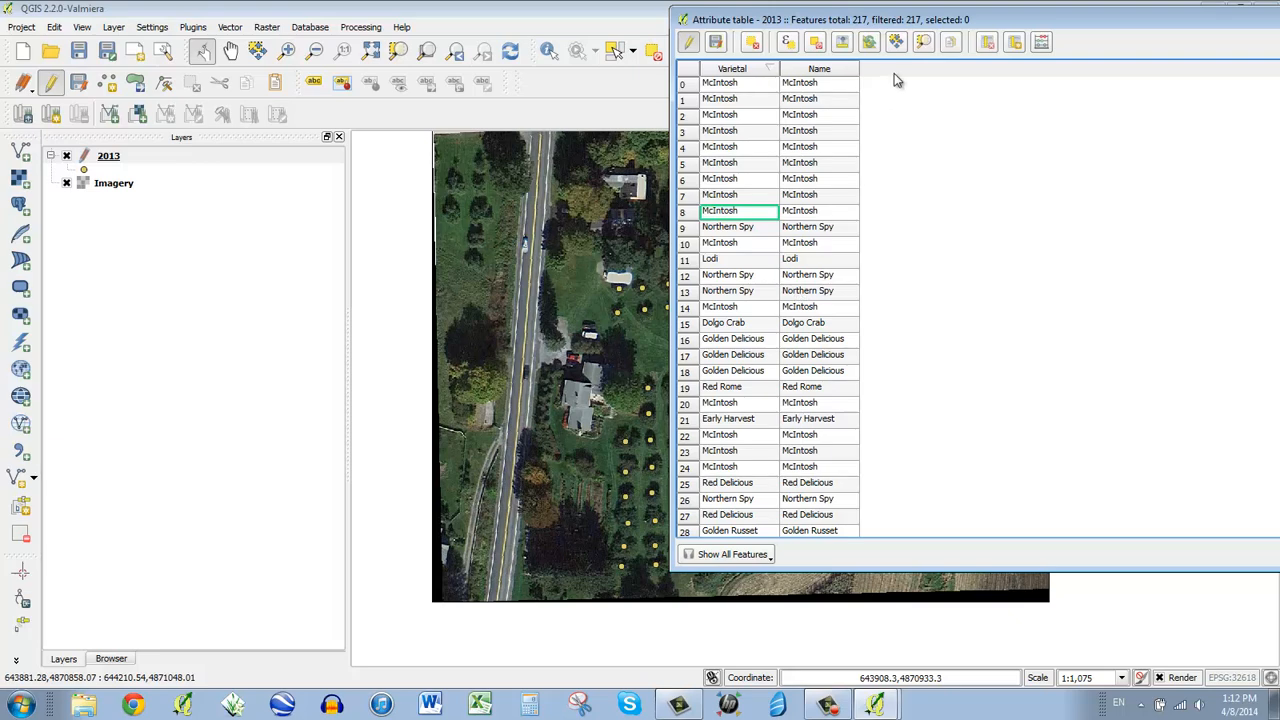
- Save the layer edits, then delete the Varietal column
click(716, 45)
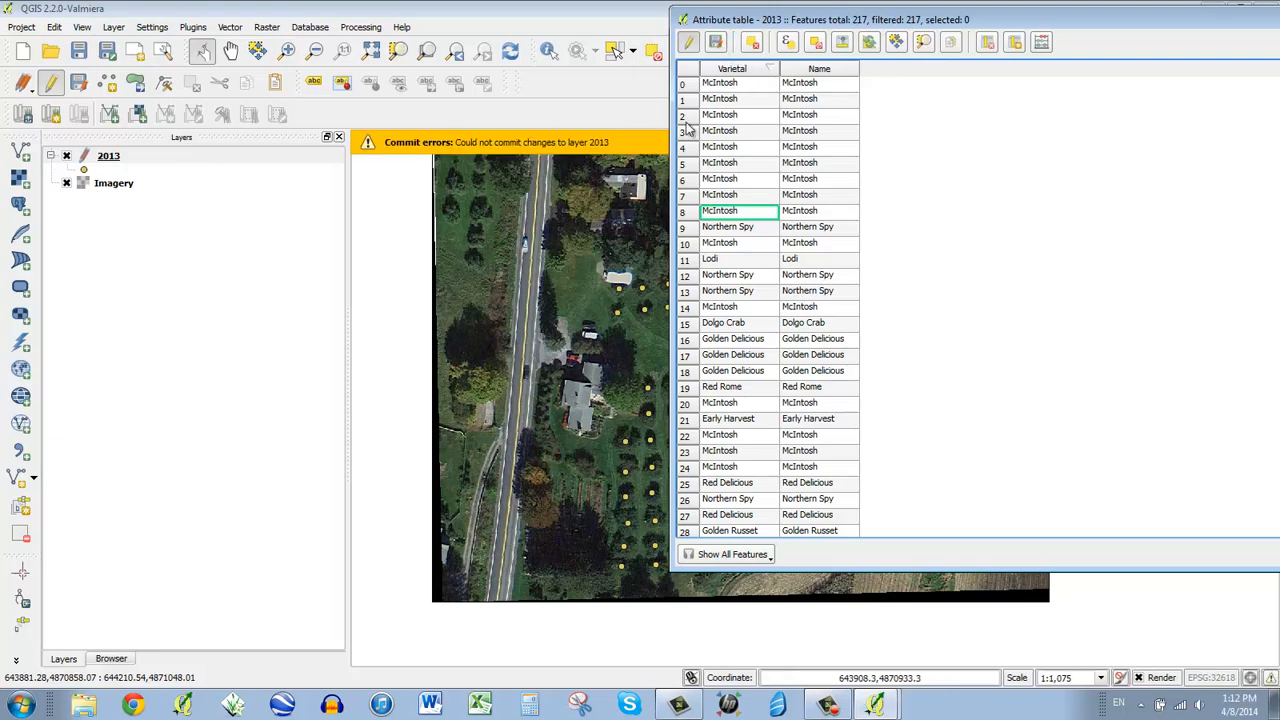
click(716, 45)
click(987, 44)
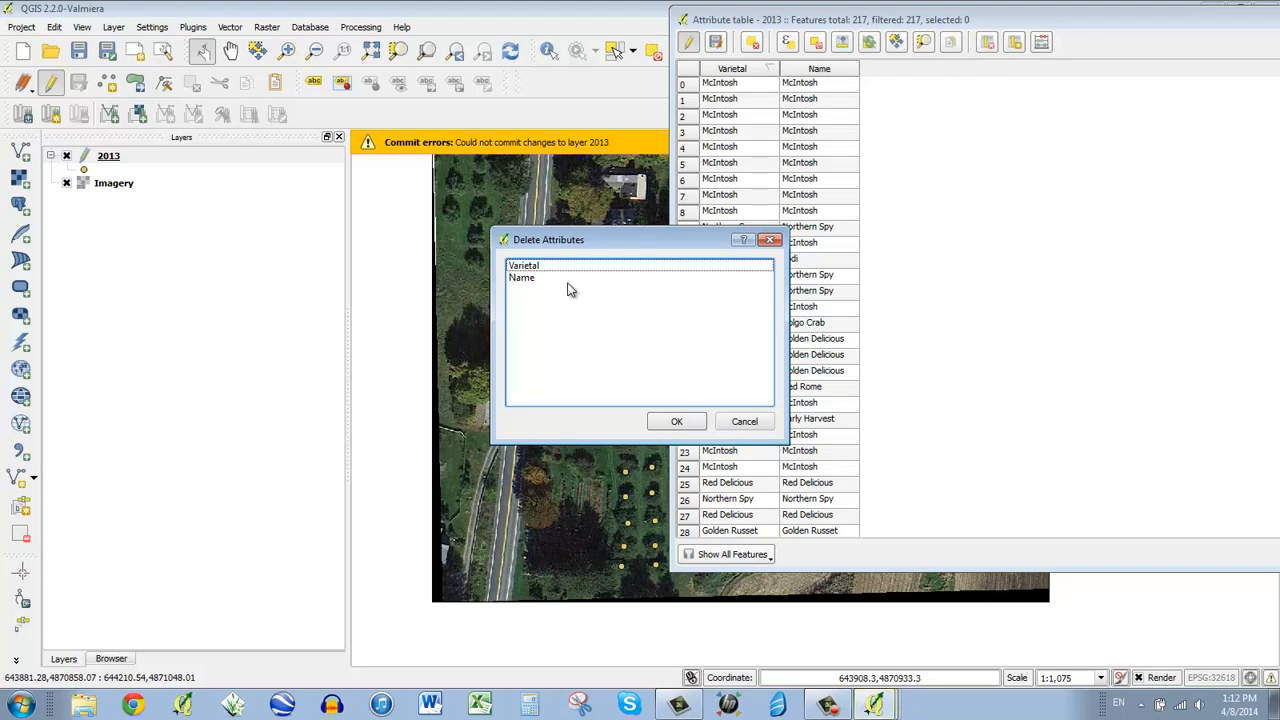
click(540, 268)
click(672, 421)
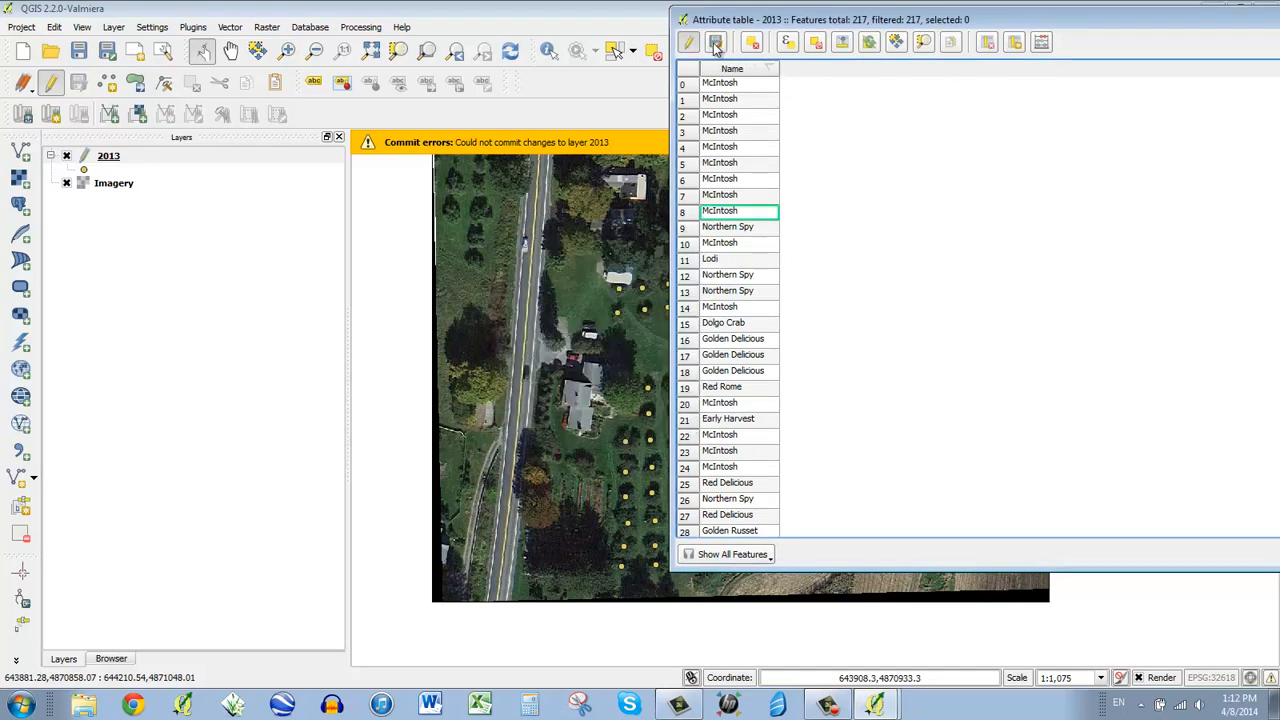
- Stop editing, close the table, and dismiss the 'field index 1 differs' commit error
click(50, 82)
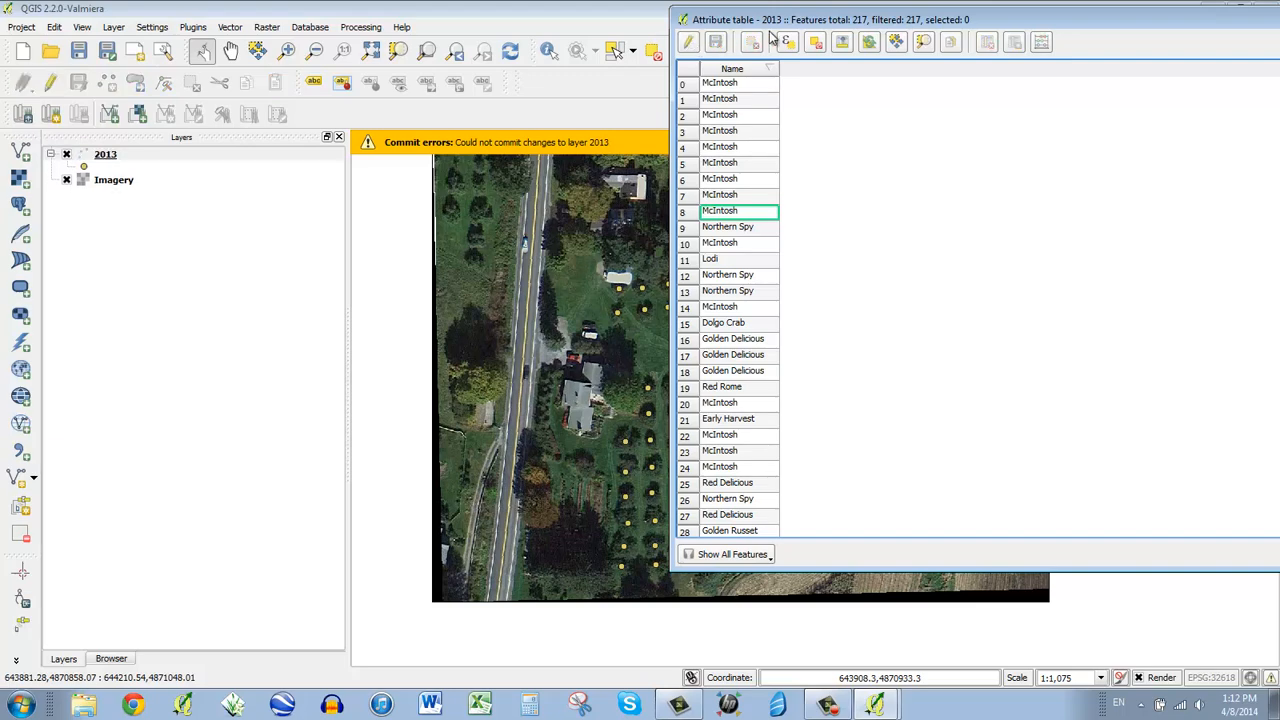
drag(741, 13, 499, 65)
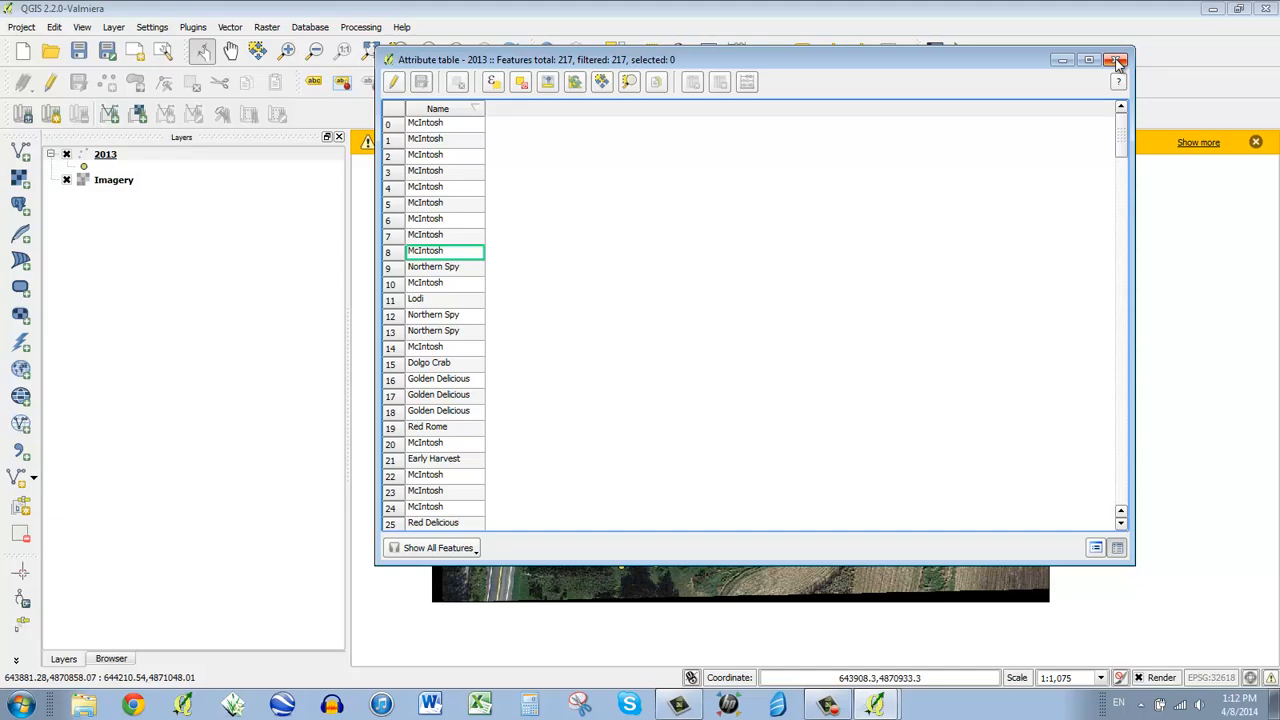
click(1118, 62)
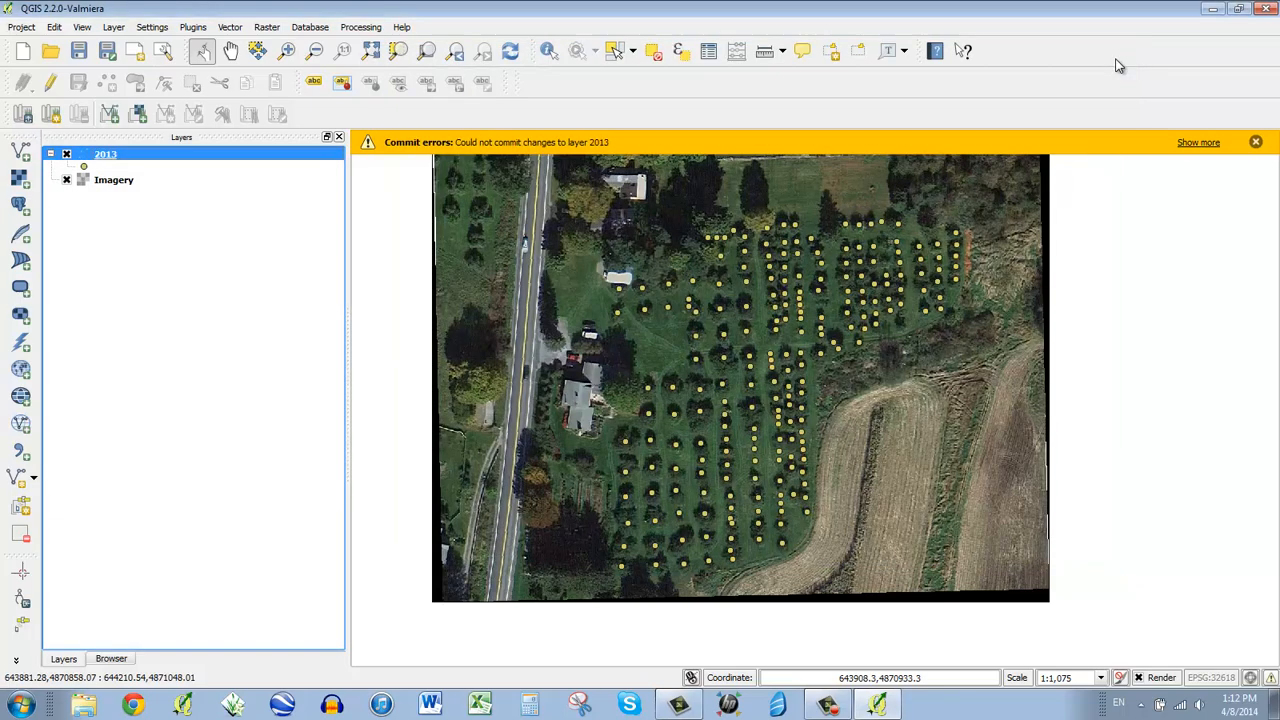
click(1199, 143)
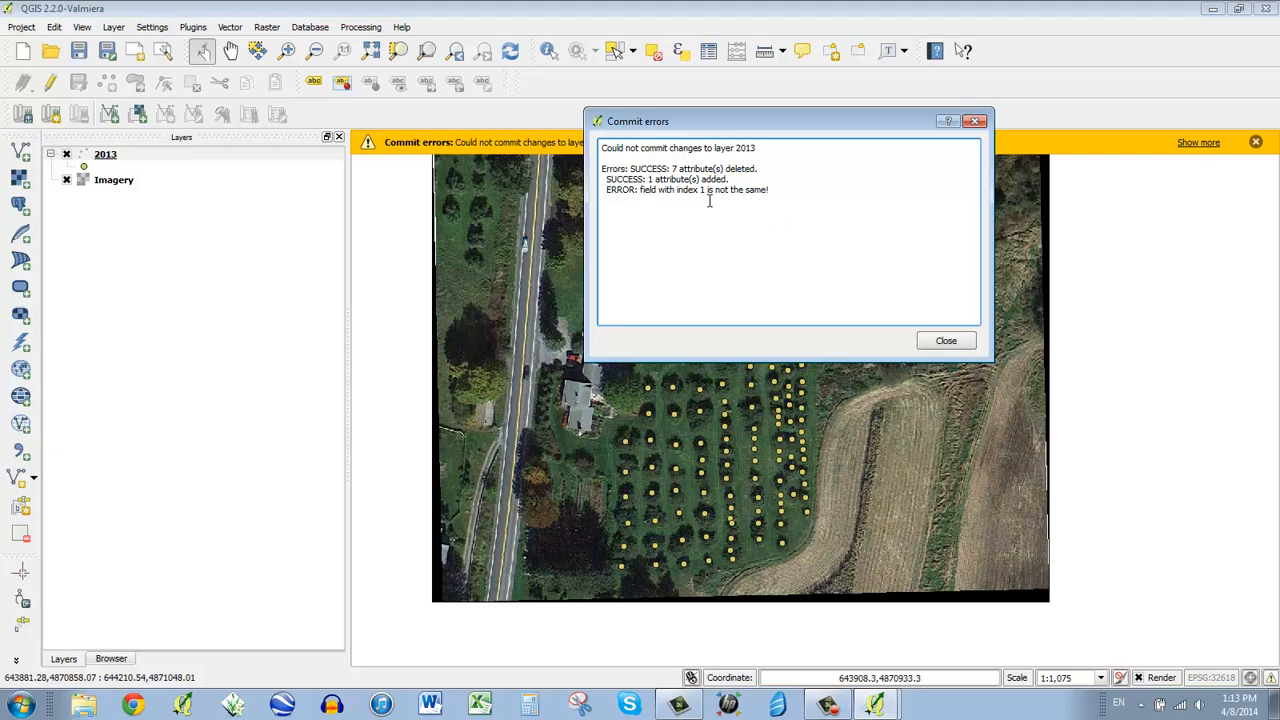
drag(642, 190, 743, 193)
click(955, 343)
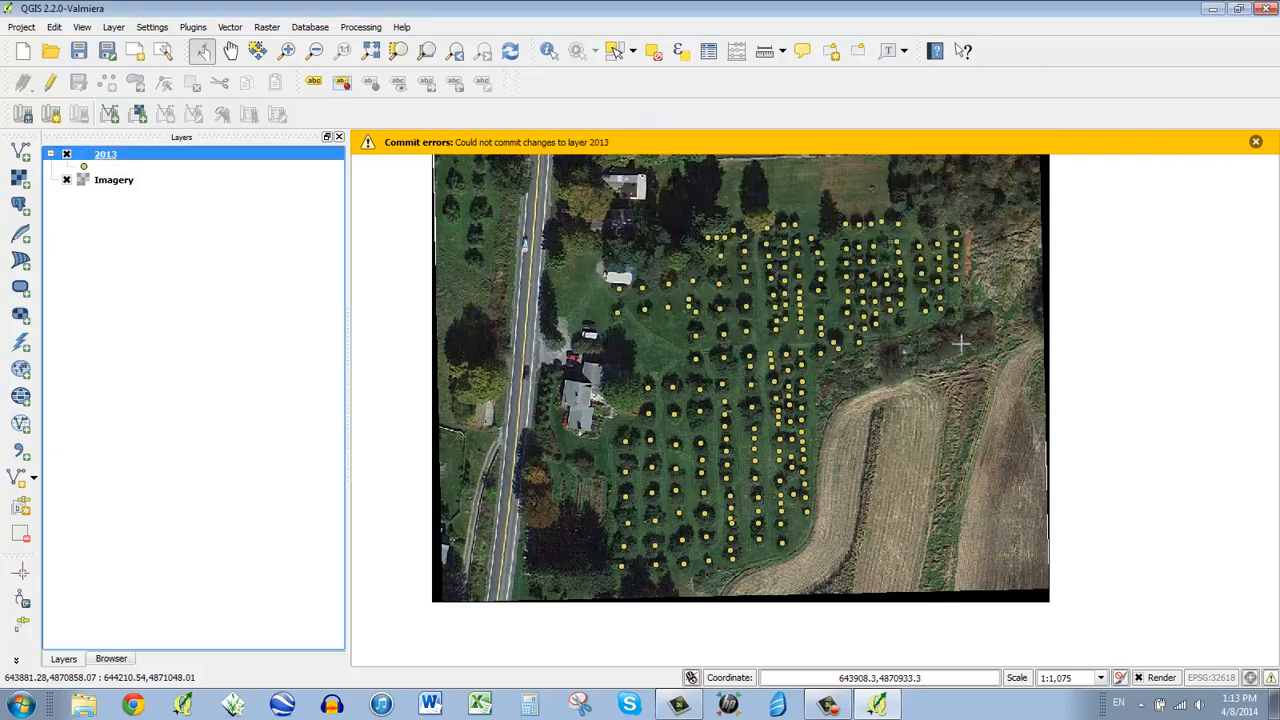
right_click(126, 160)
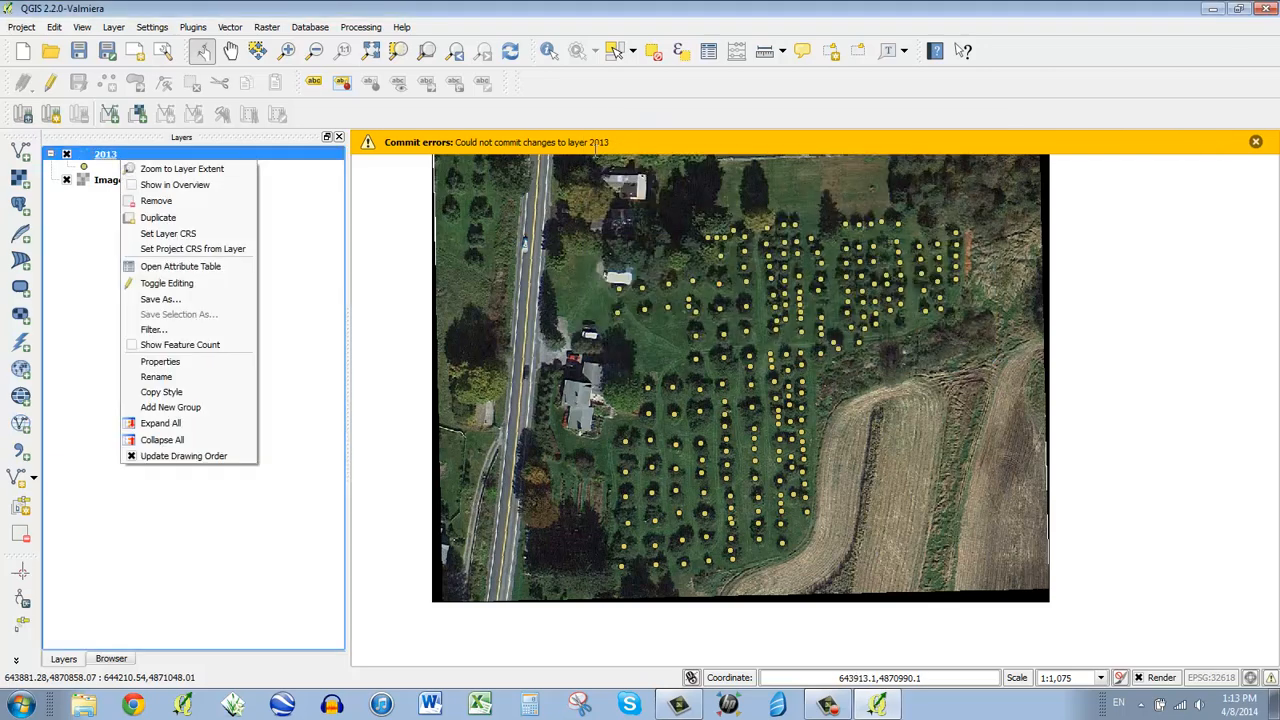
click(353, 148)
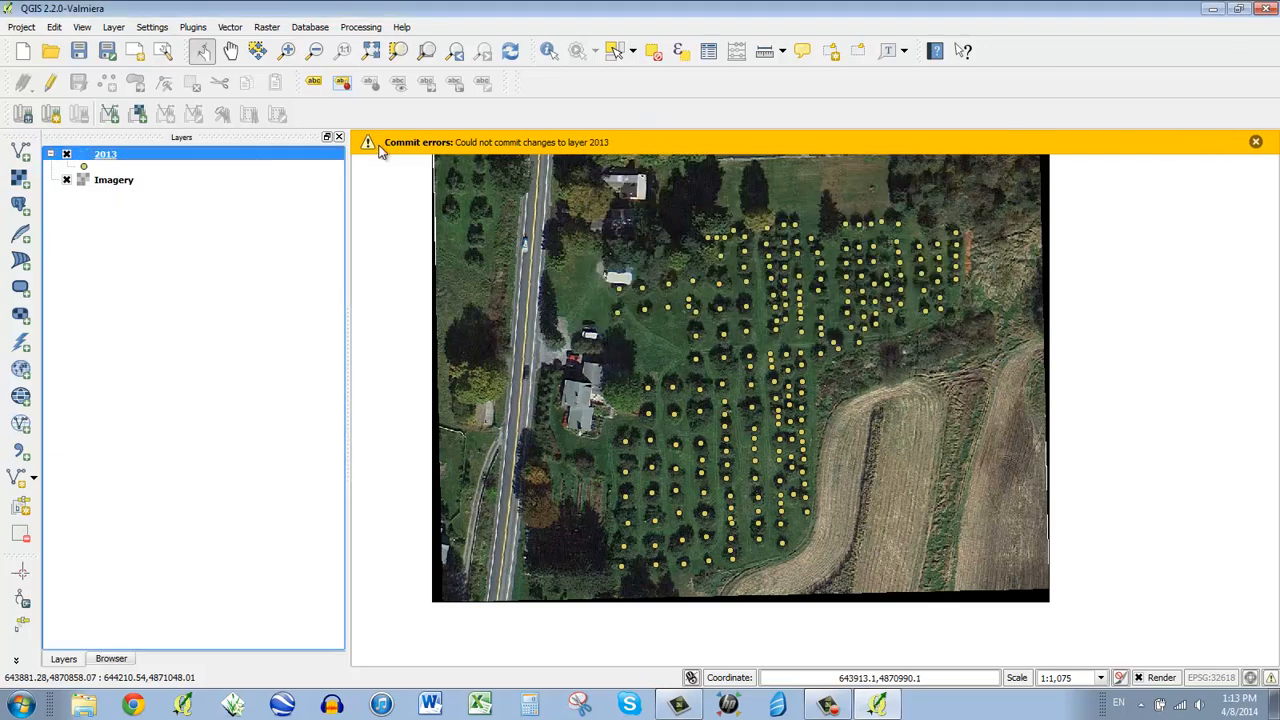
click(1256, 142)
- Open the 2013 attribute table, sort by Name, and select the eight Wild tree rows
right_click(95, 156)
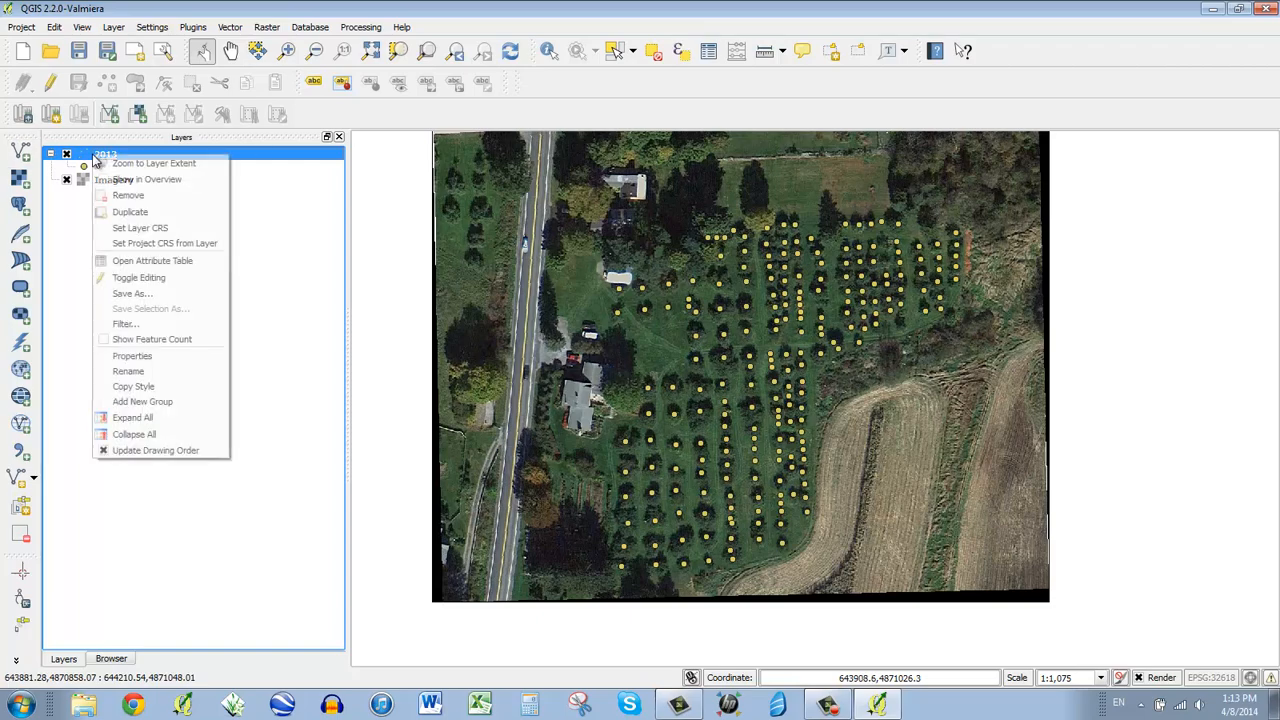
click(183, 260)
drag(590, 56, 1014, 70)
click(886, 122)
click(886, 122)
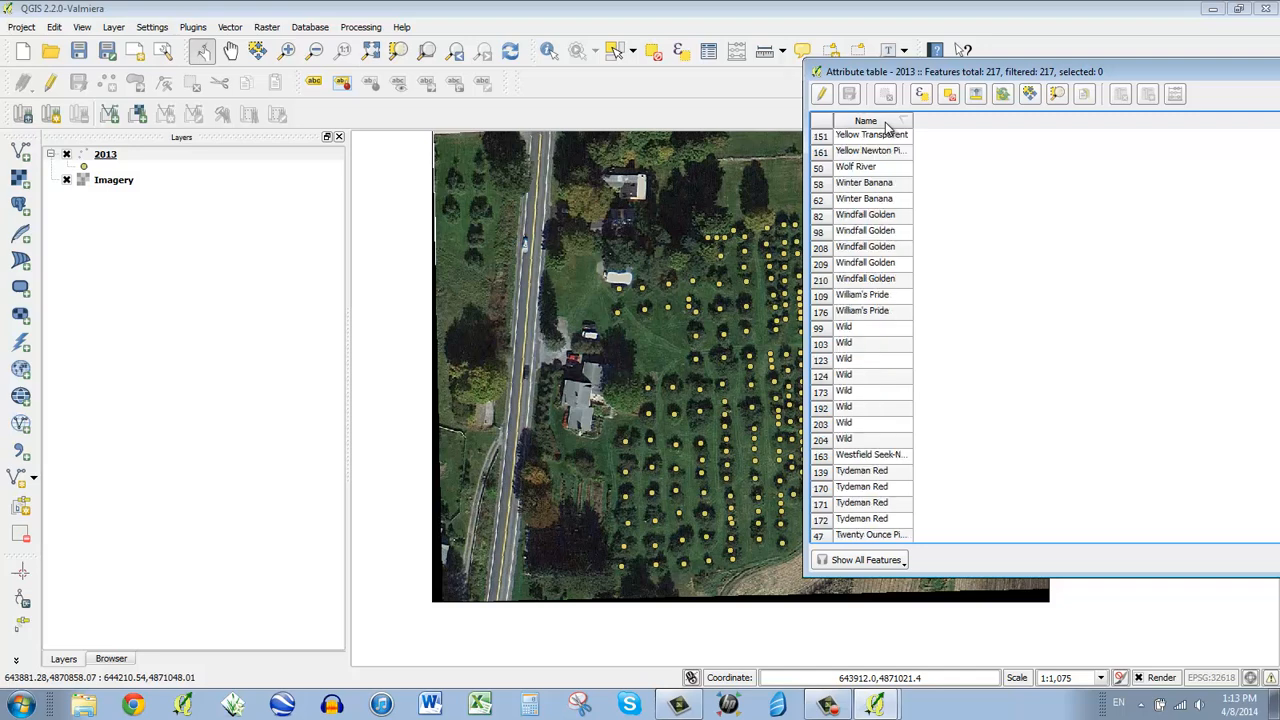
click(825, 331)
drag(825, 335, 826, 438)
- Re-sort names A to Z, select Cortland trees, clear selection, close table, hide Imagery
drag(950, 77, 719, 60)
click(660, 106)
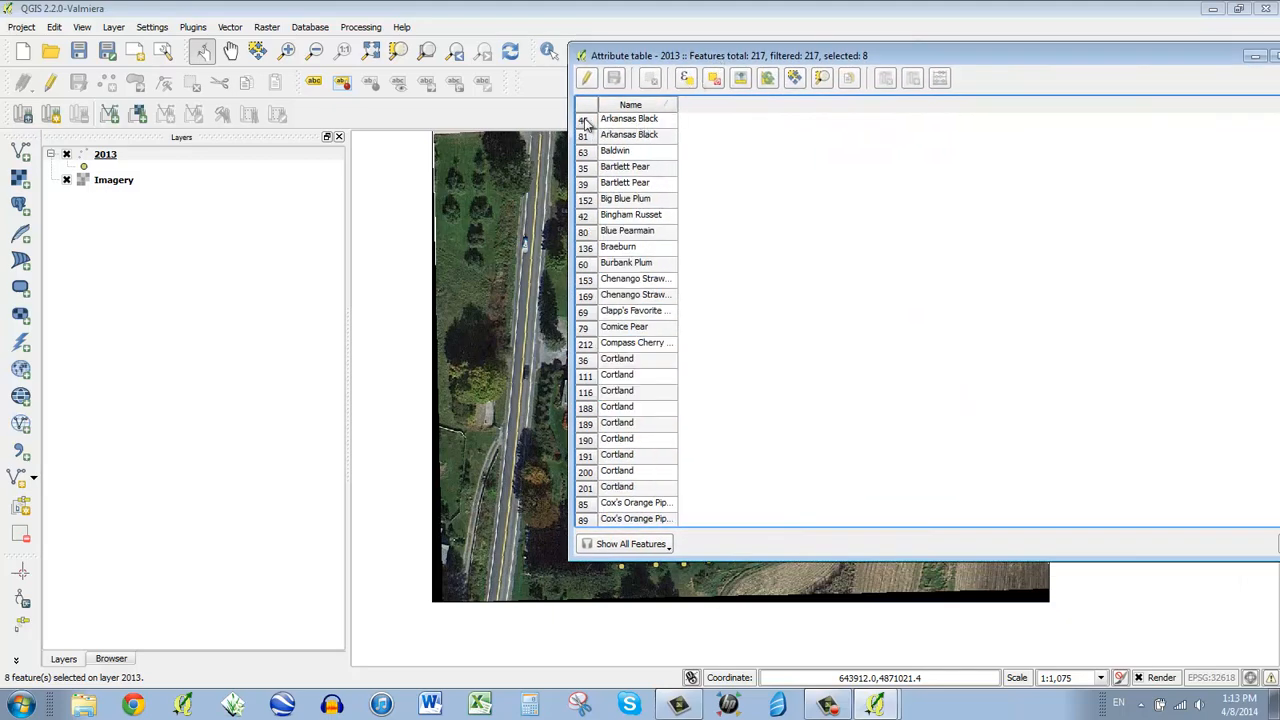
drag(587, 459, 587, 490)
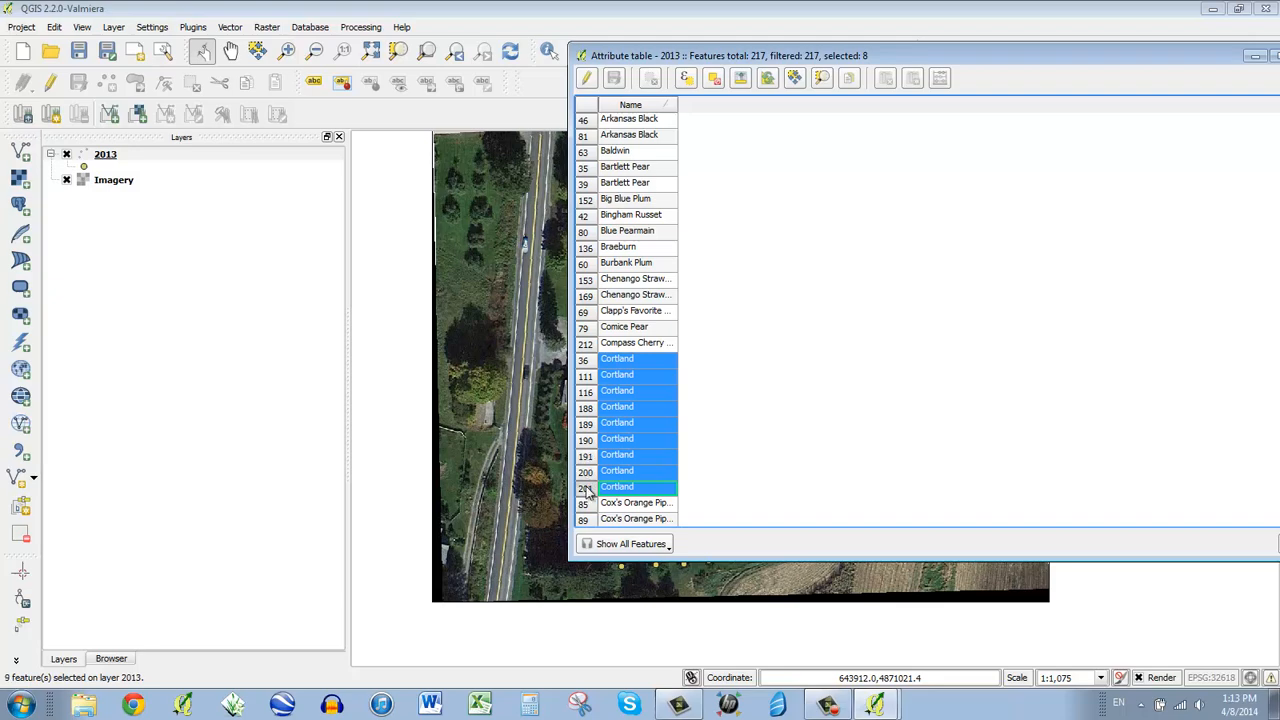
drag(785, 56, 533, 56)
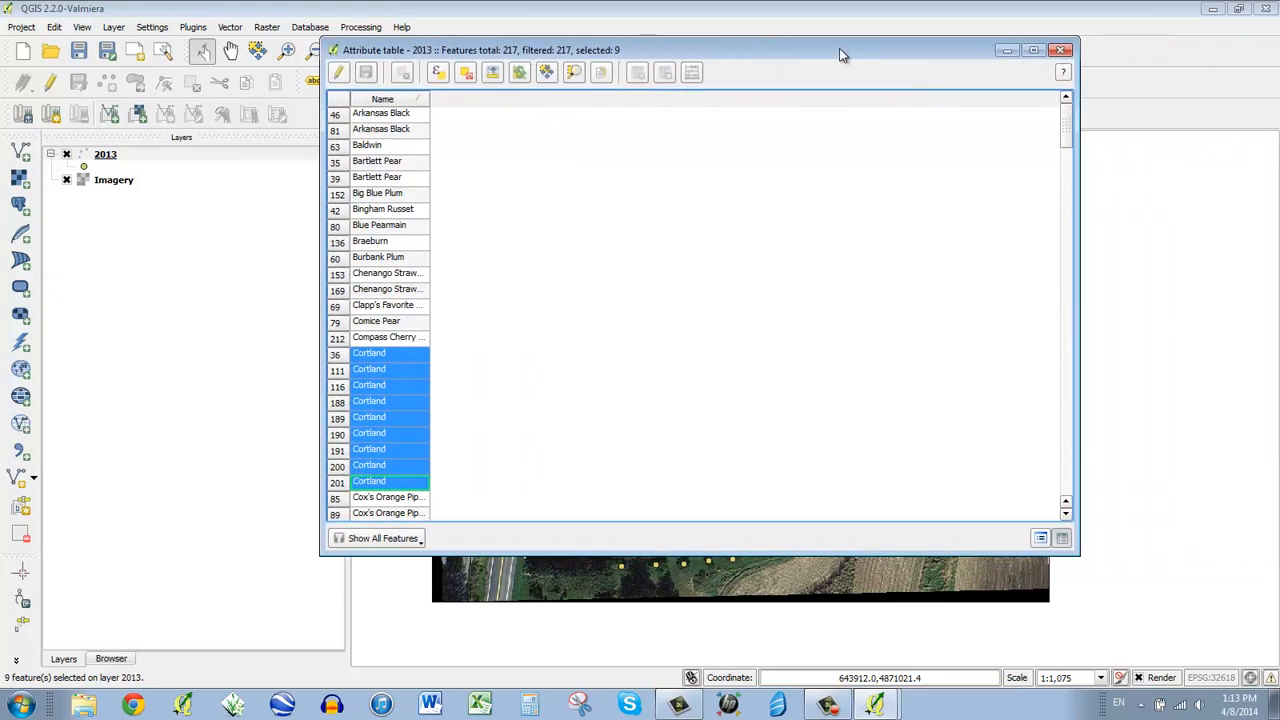
click(467, 76)
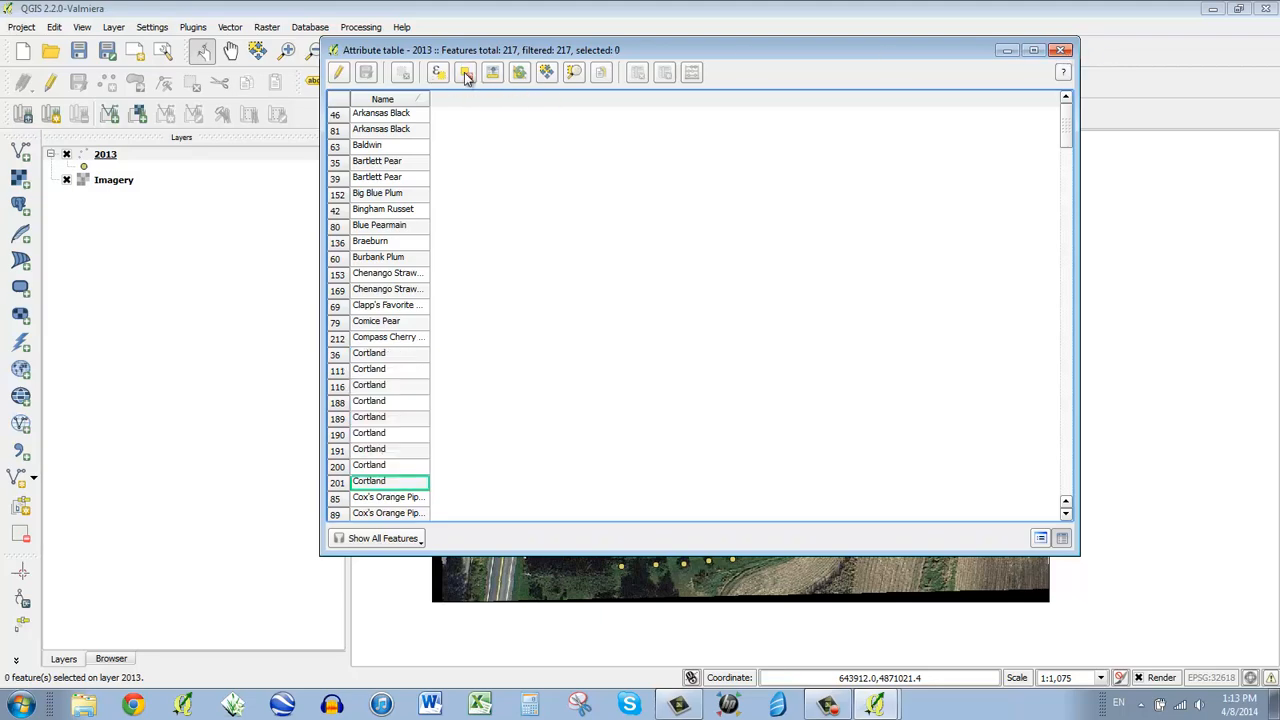
click(1060, 50)
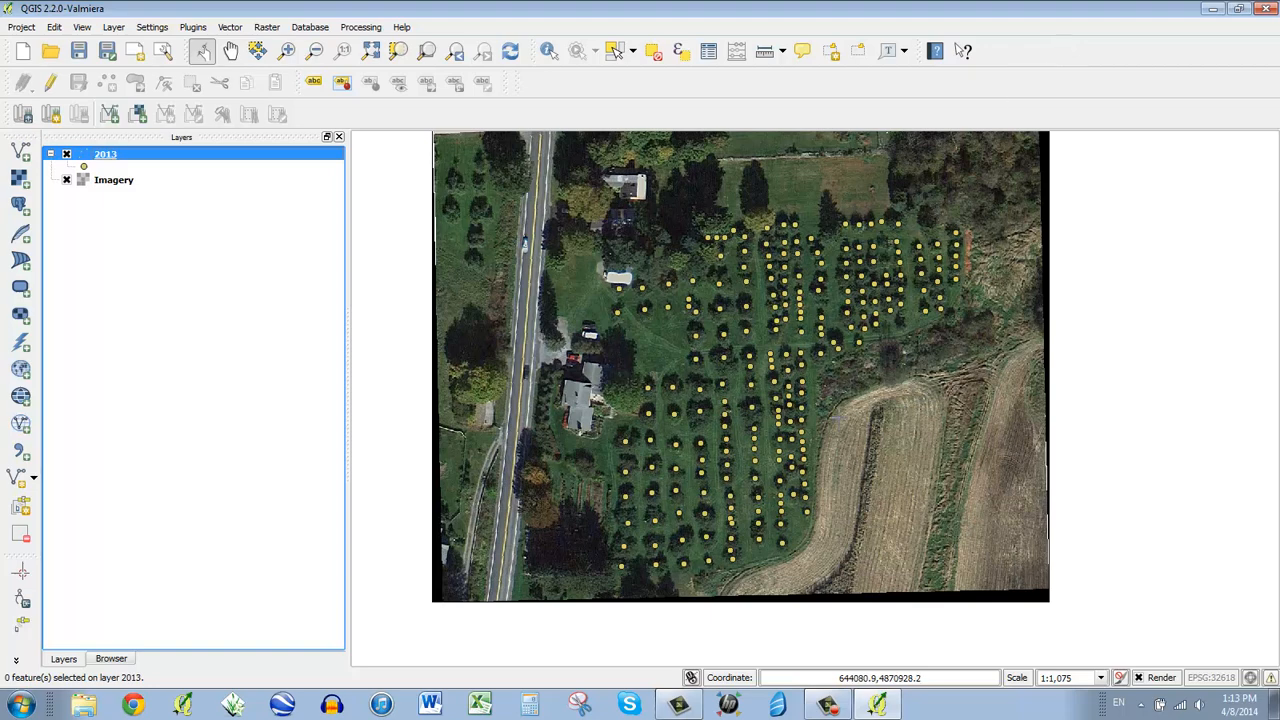
click(67, 180)
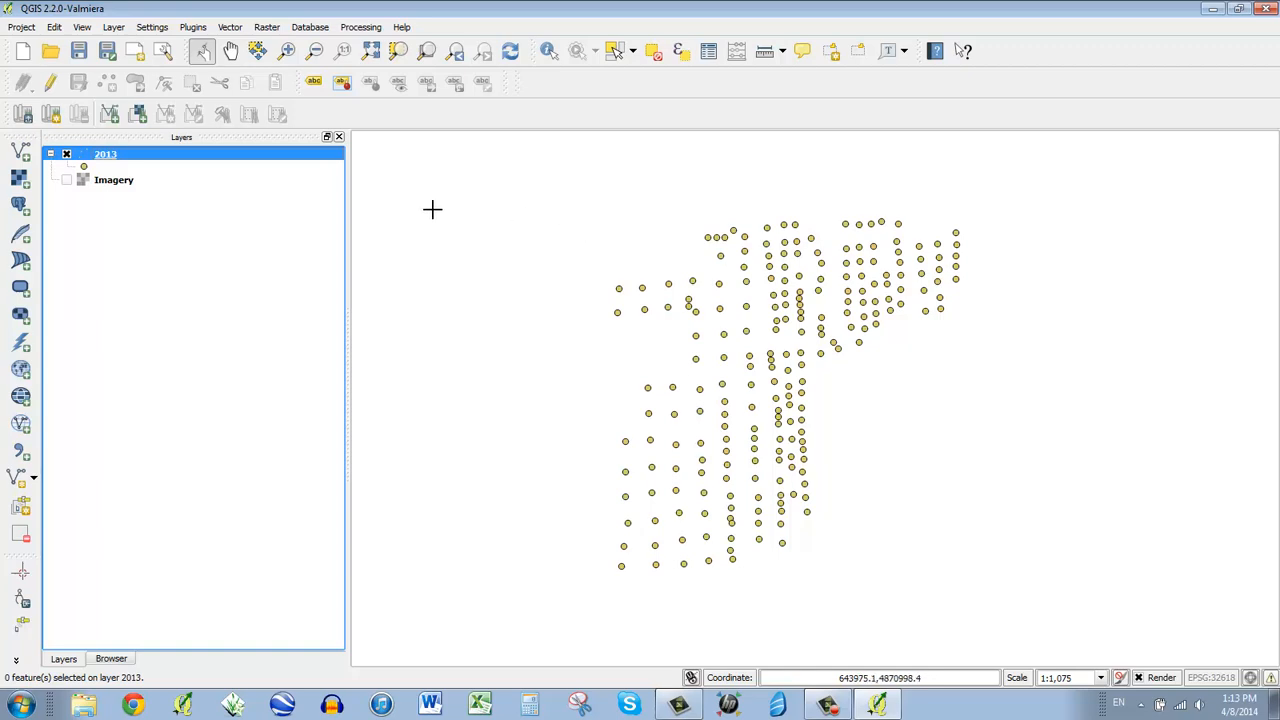
- Save the 2013 layer in Keyhole Markup Language format as Trees.kml on the Desktop
right_click(100, 158)
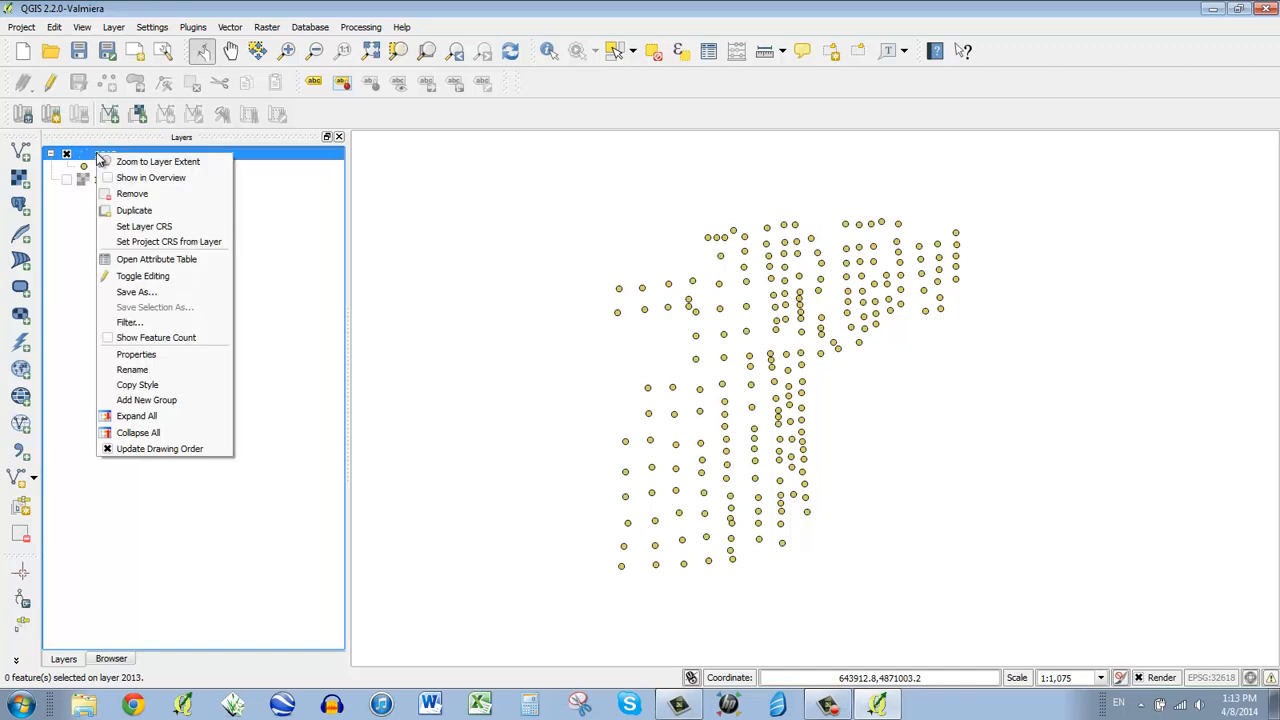
click(153, 294)
click(614, 220)
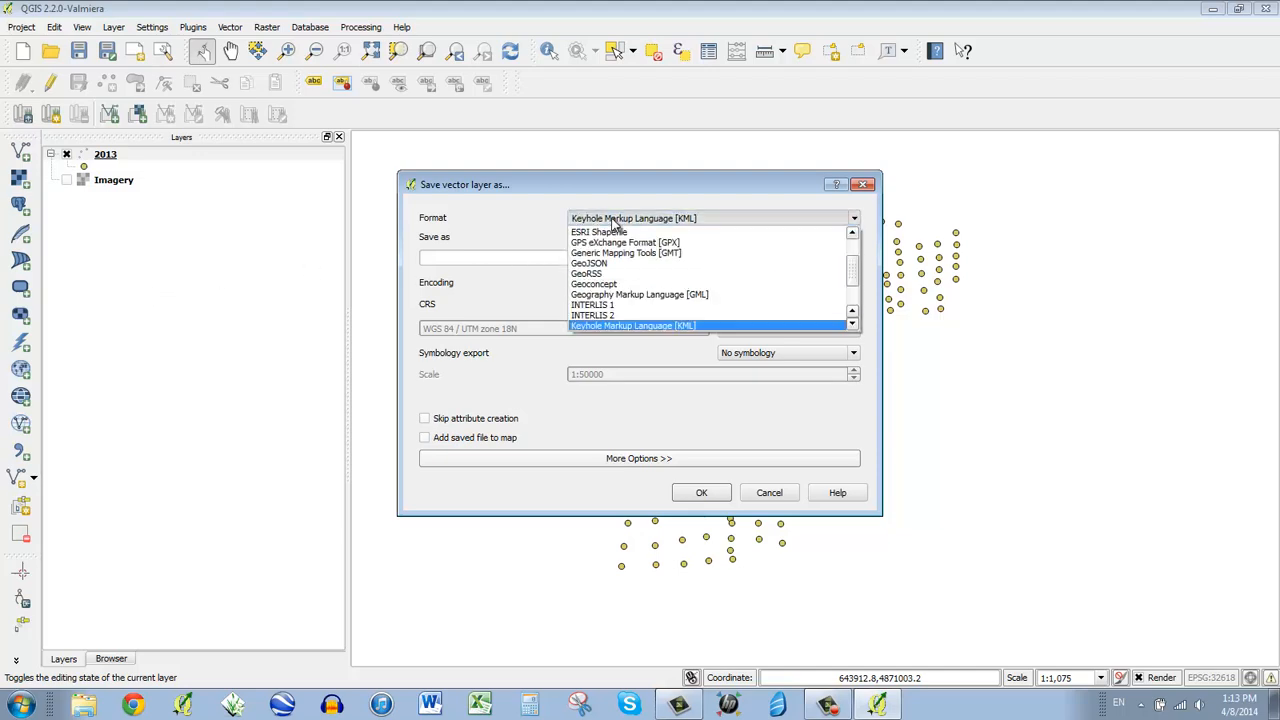
click(615, 231)
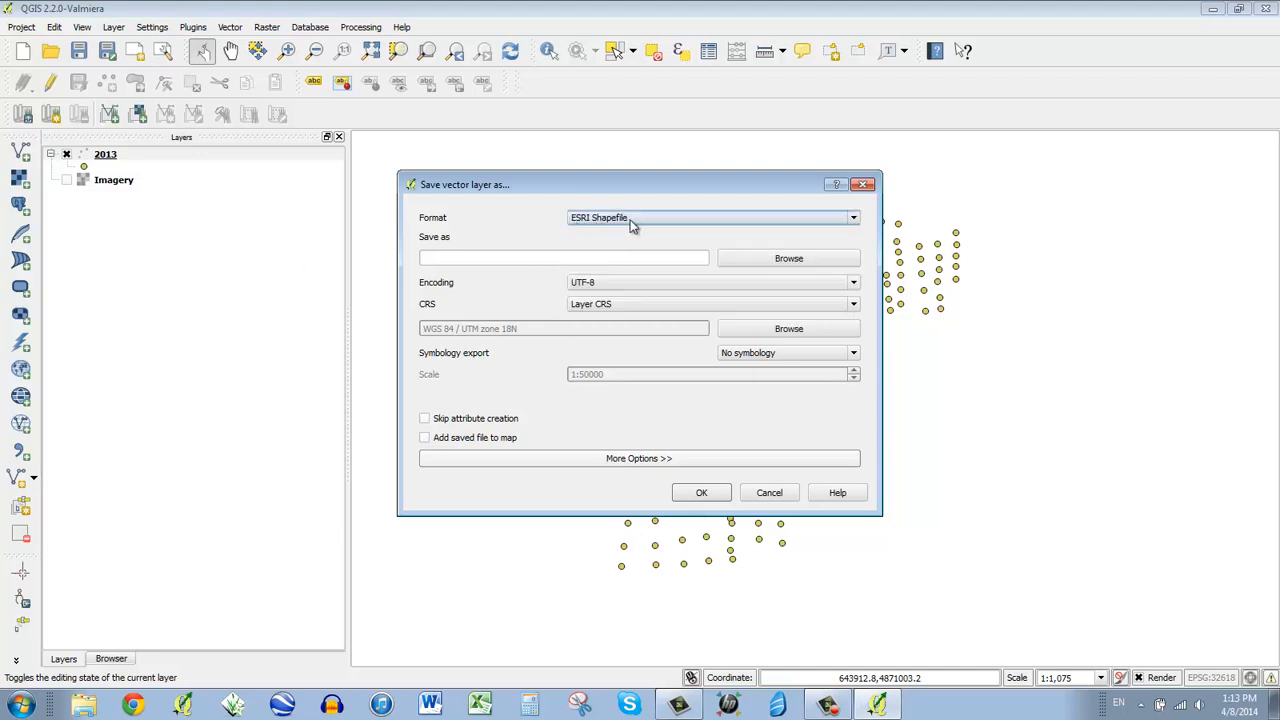
click(631, 222)
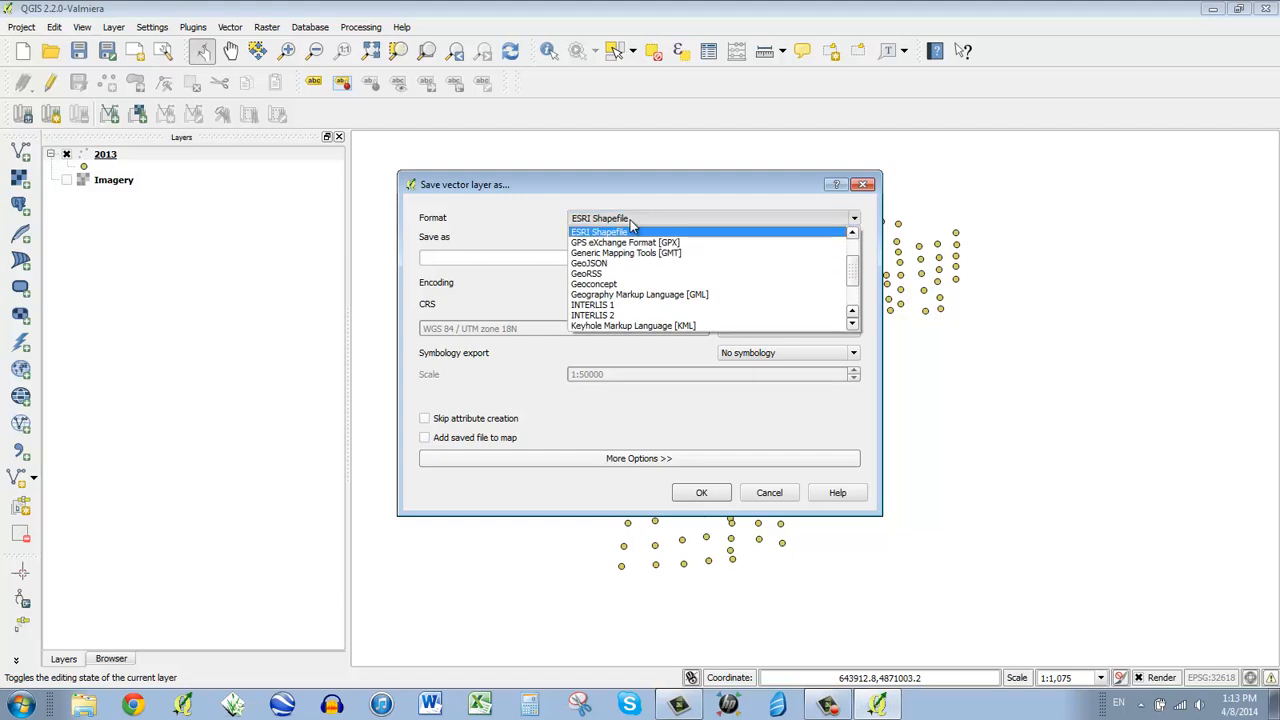
scroll(634, 252, down, 2)
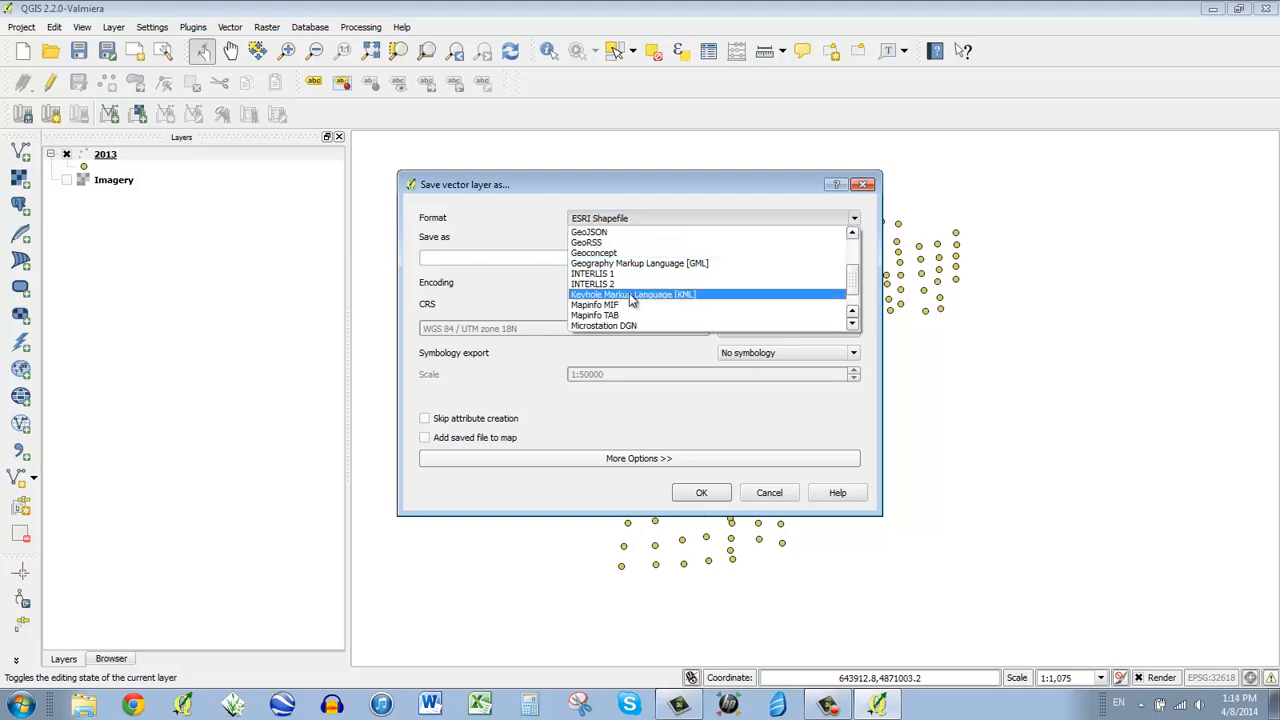
click(712, 298)
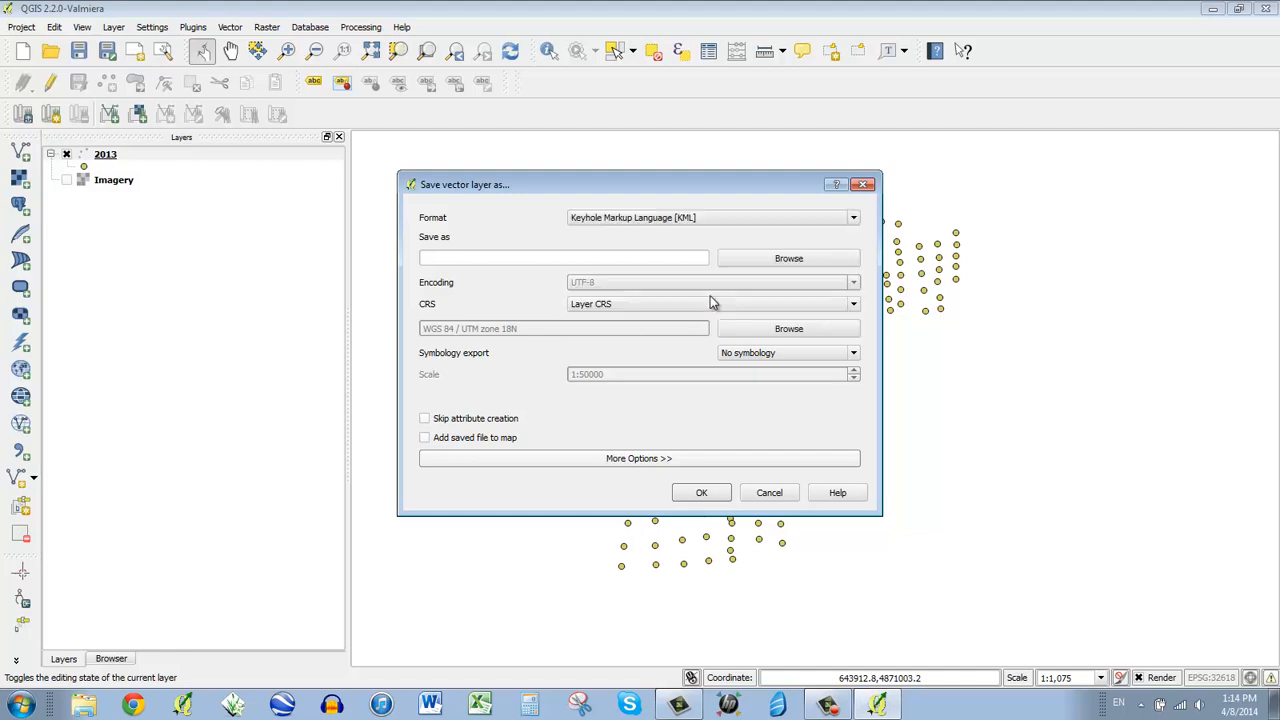
click(750, 263)
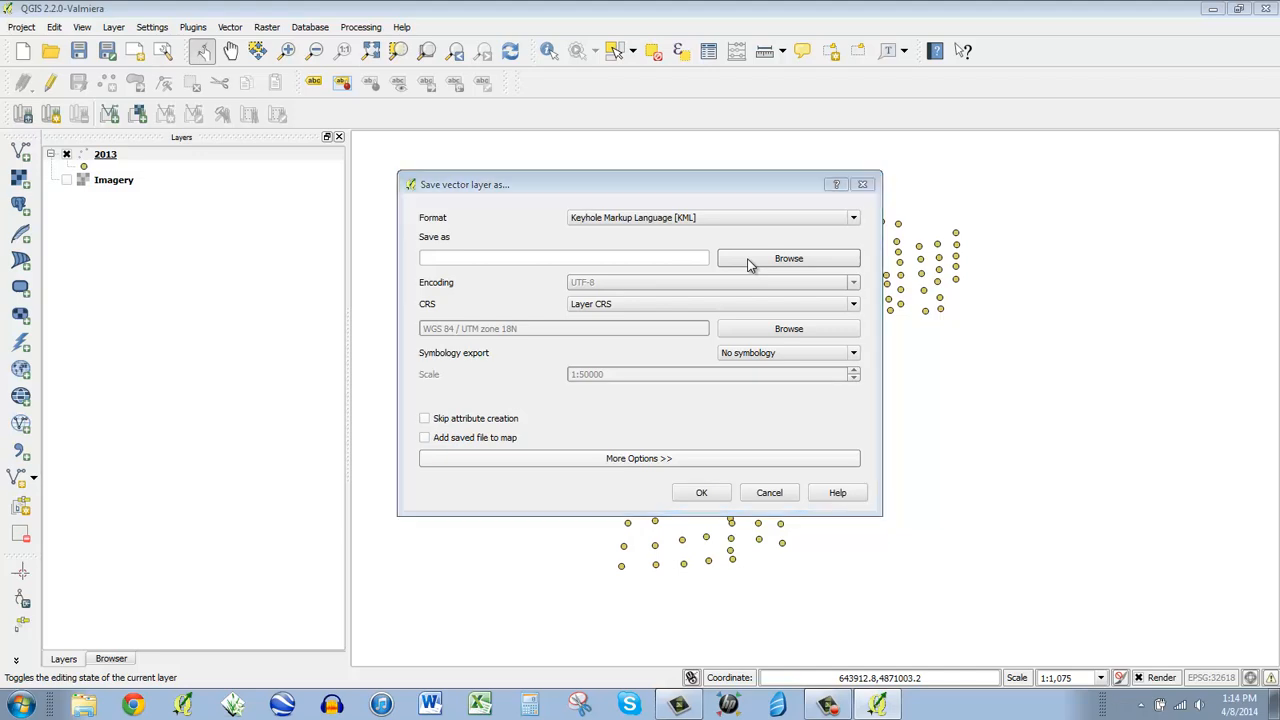
text(Trees)
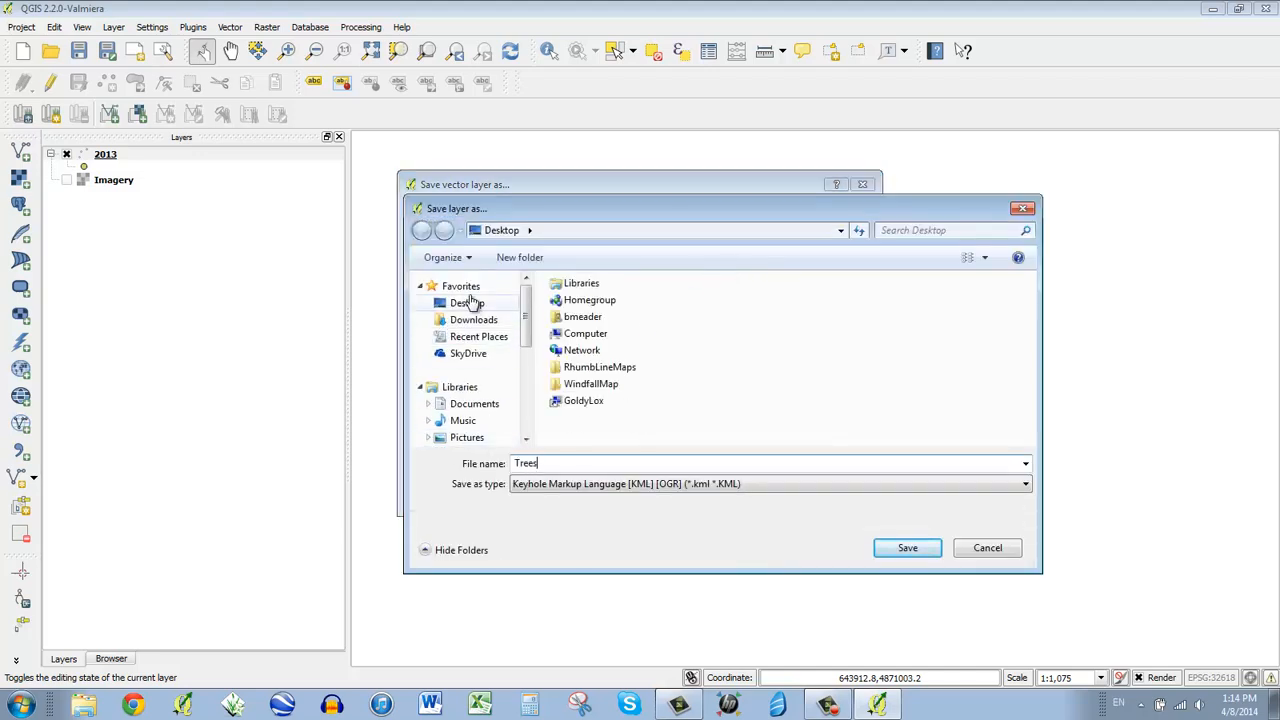
click(929, 553)
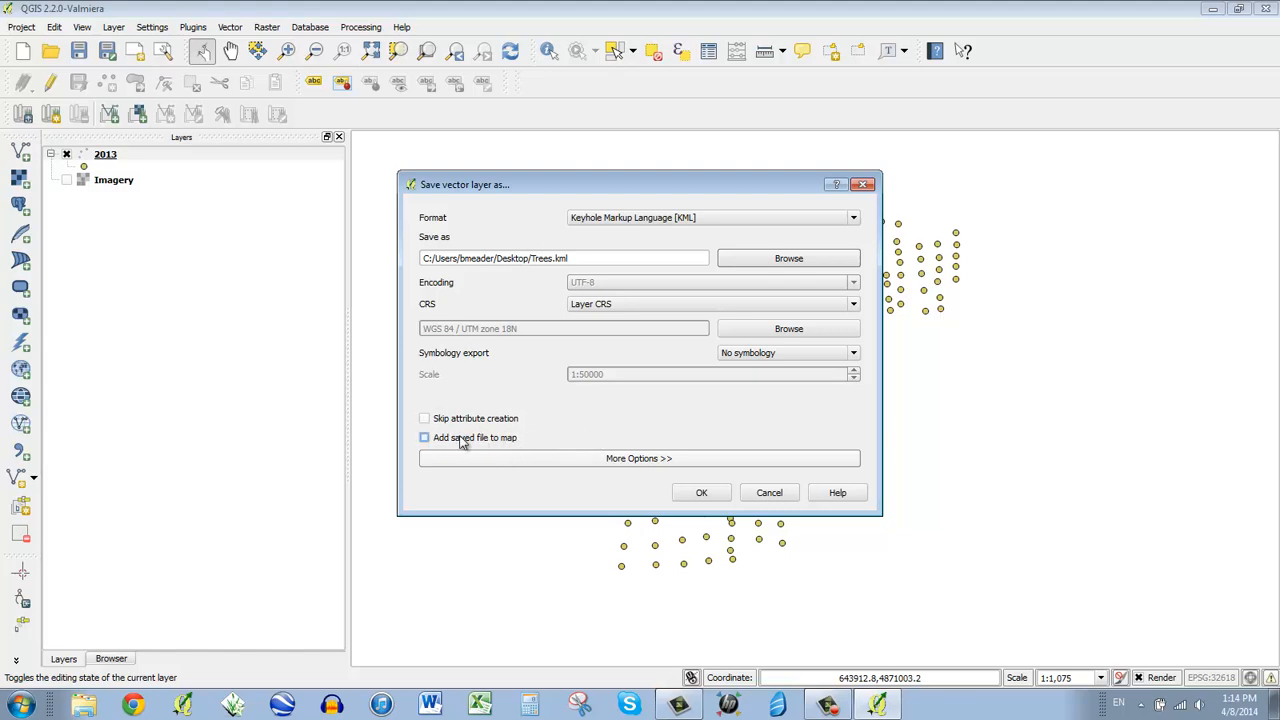
click(703, 493)
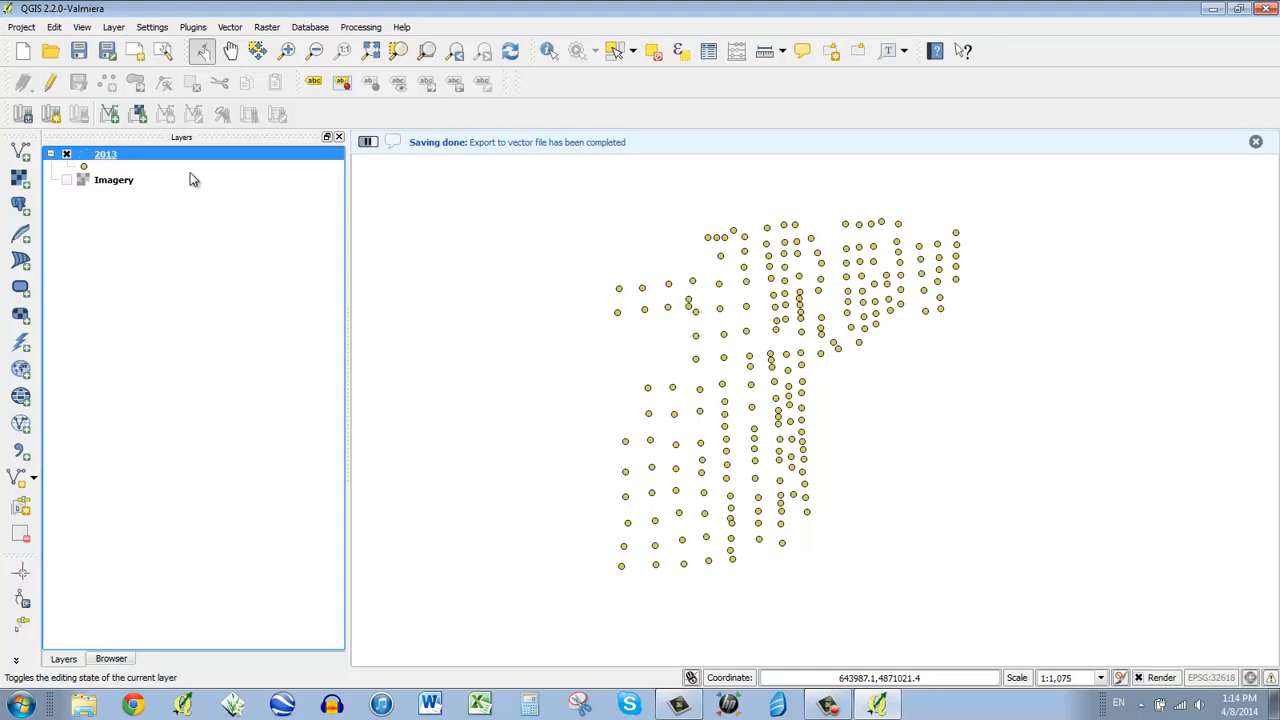
- Minimize QGIS and launch Chrome from the taskbar
click(1218, 12)
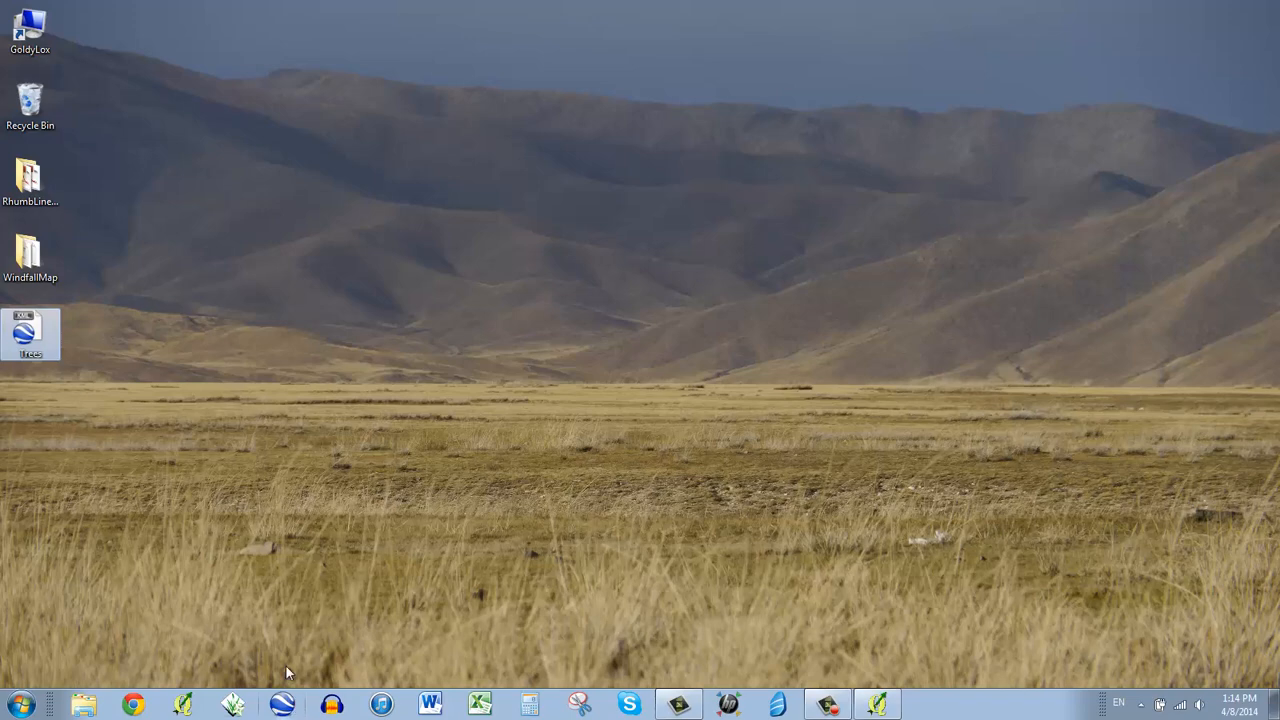
click(254, 569)
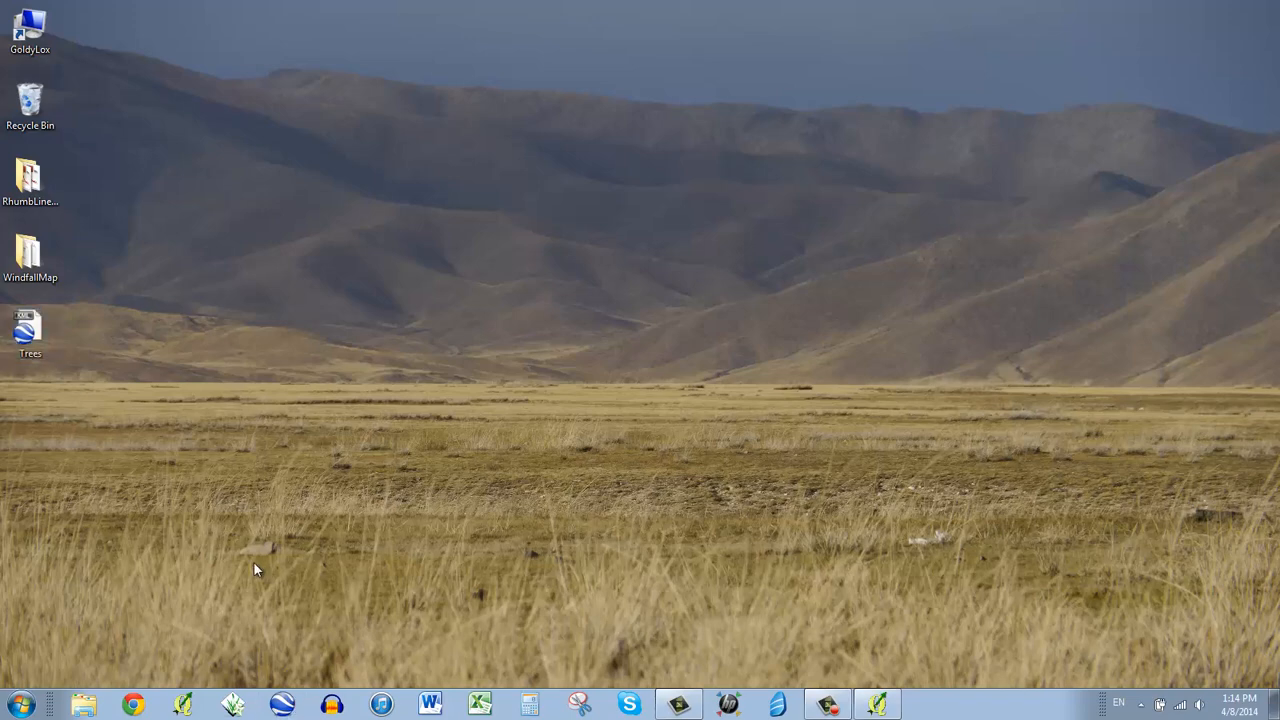
click(134, 705)
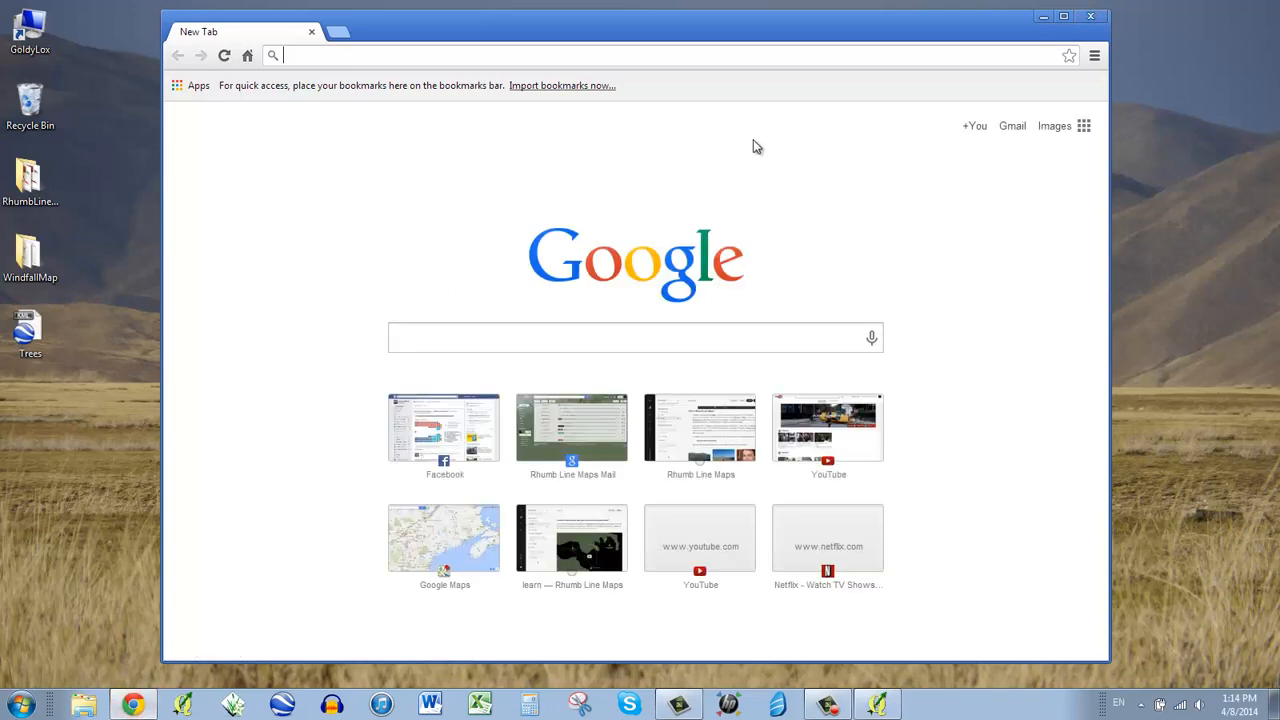
- Go to gmail.com and sign in with the orchard's Google account and its password
text(gmail.com)
key(Return)
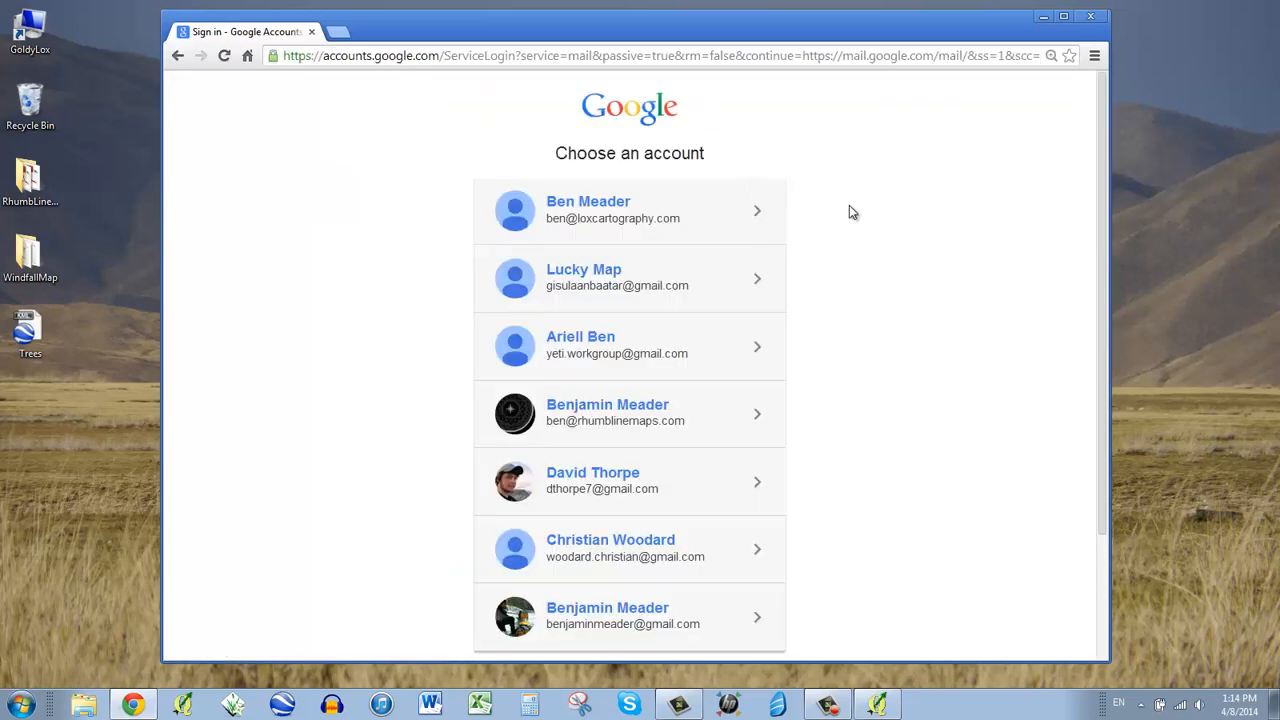
scroll(840, 265, down, 2)
click(575, 535)
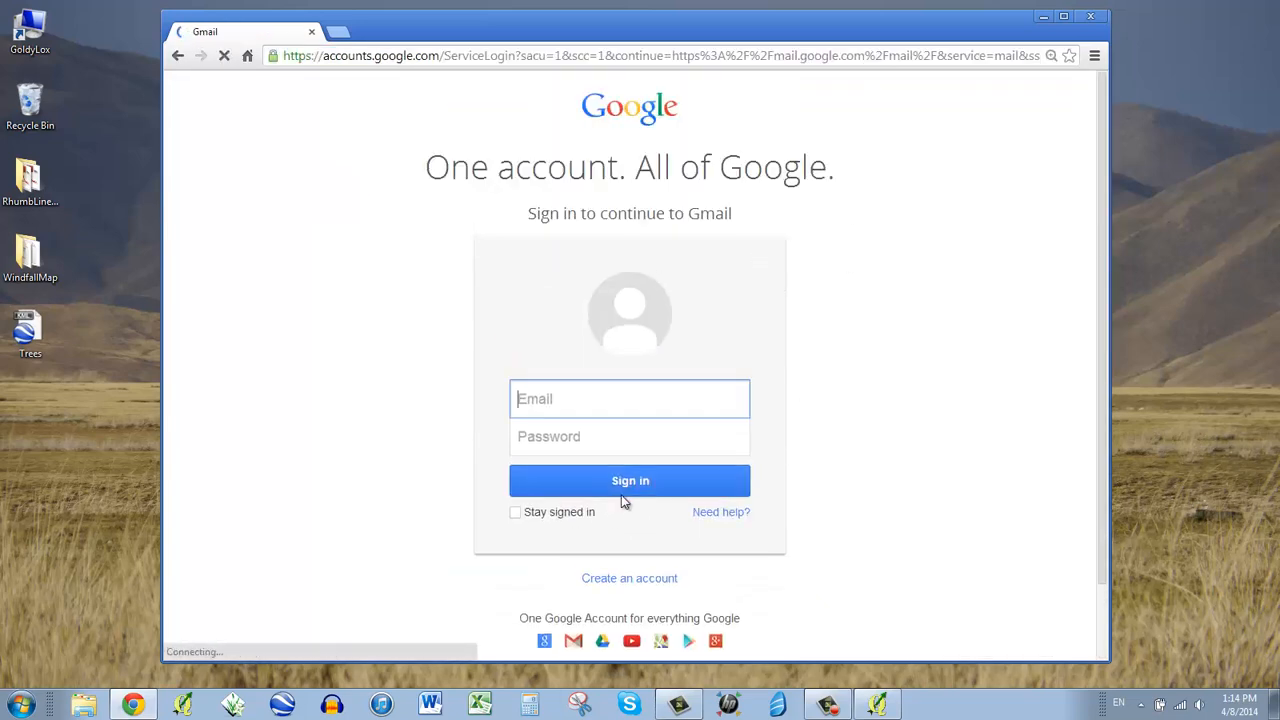
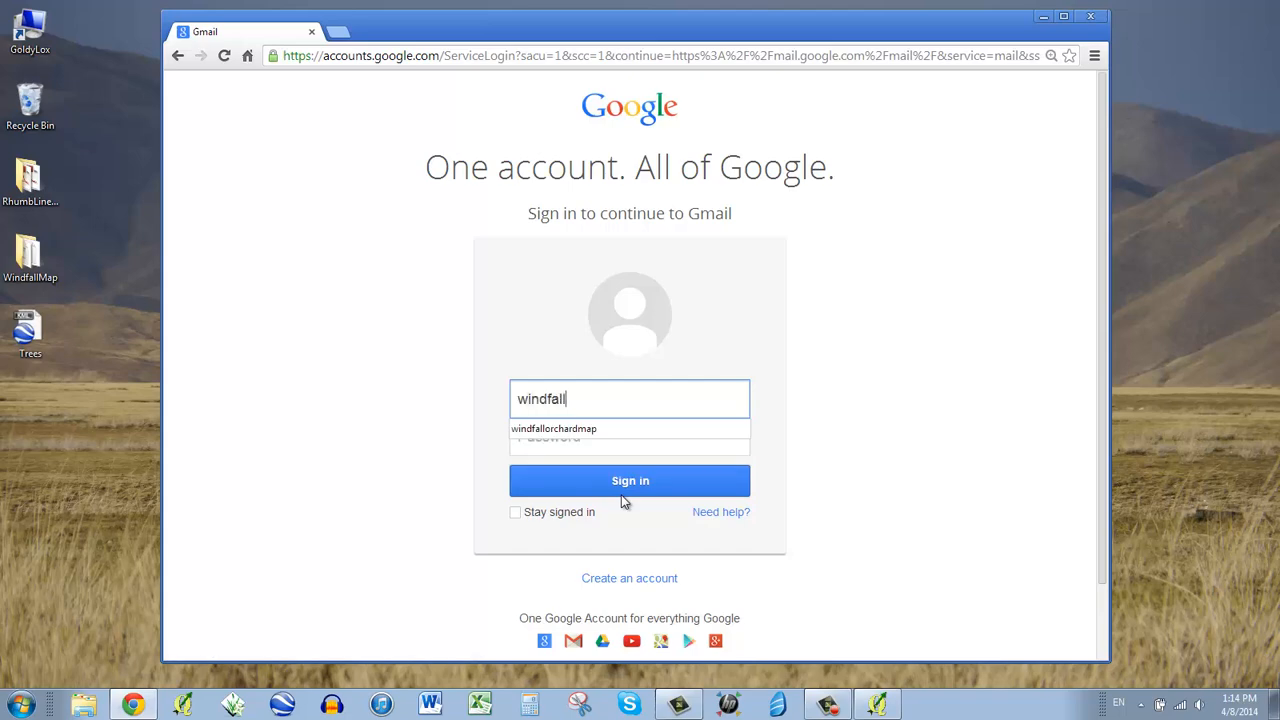
key(Down)
key(Tab)
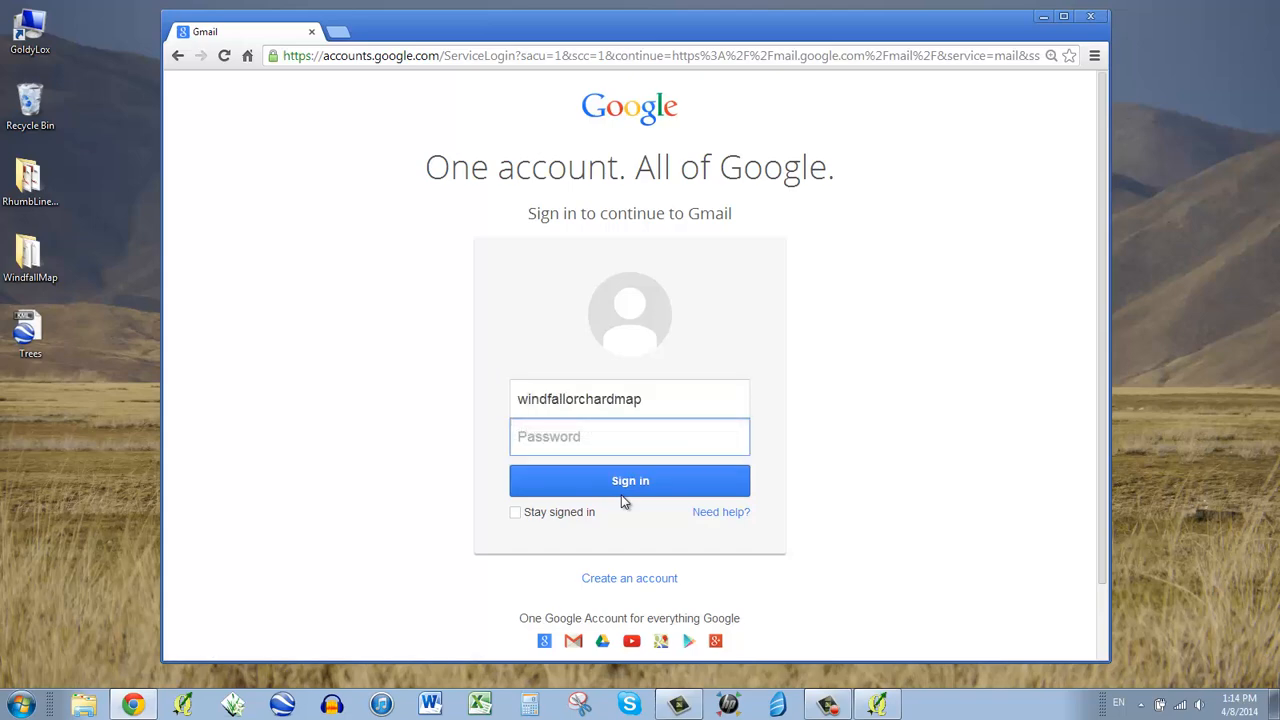
text(••)
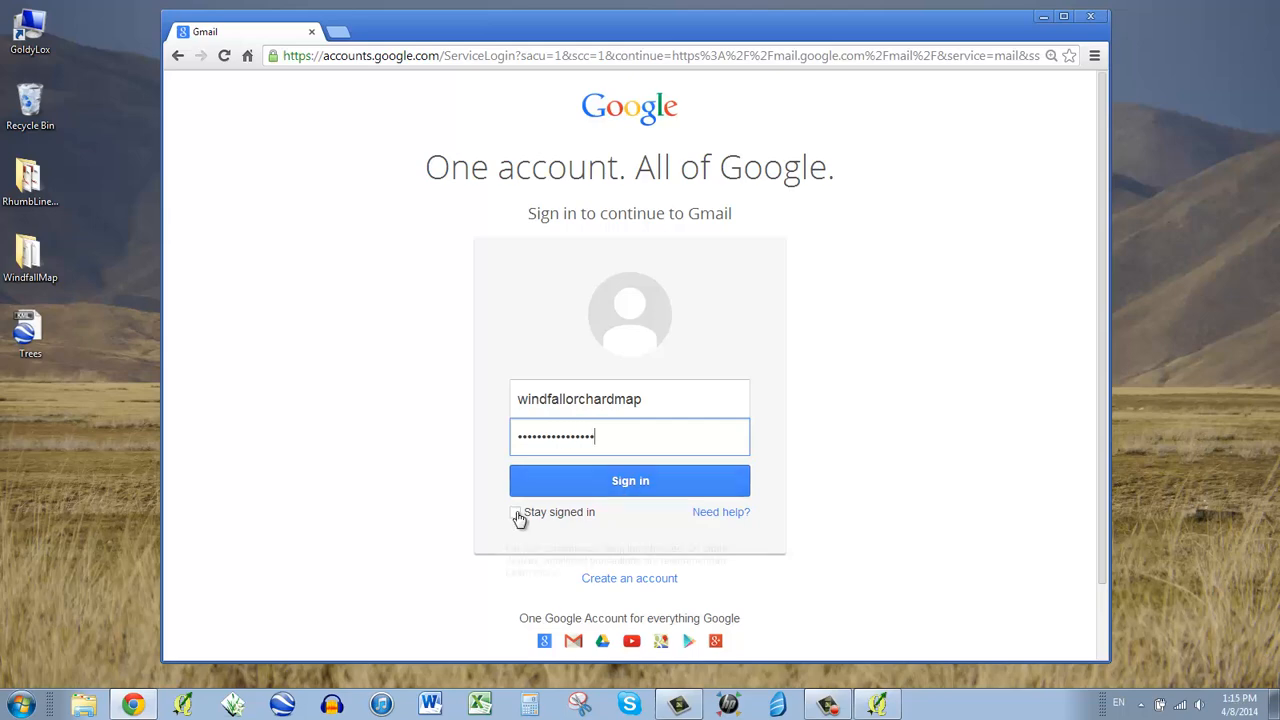
click(570, 488)
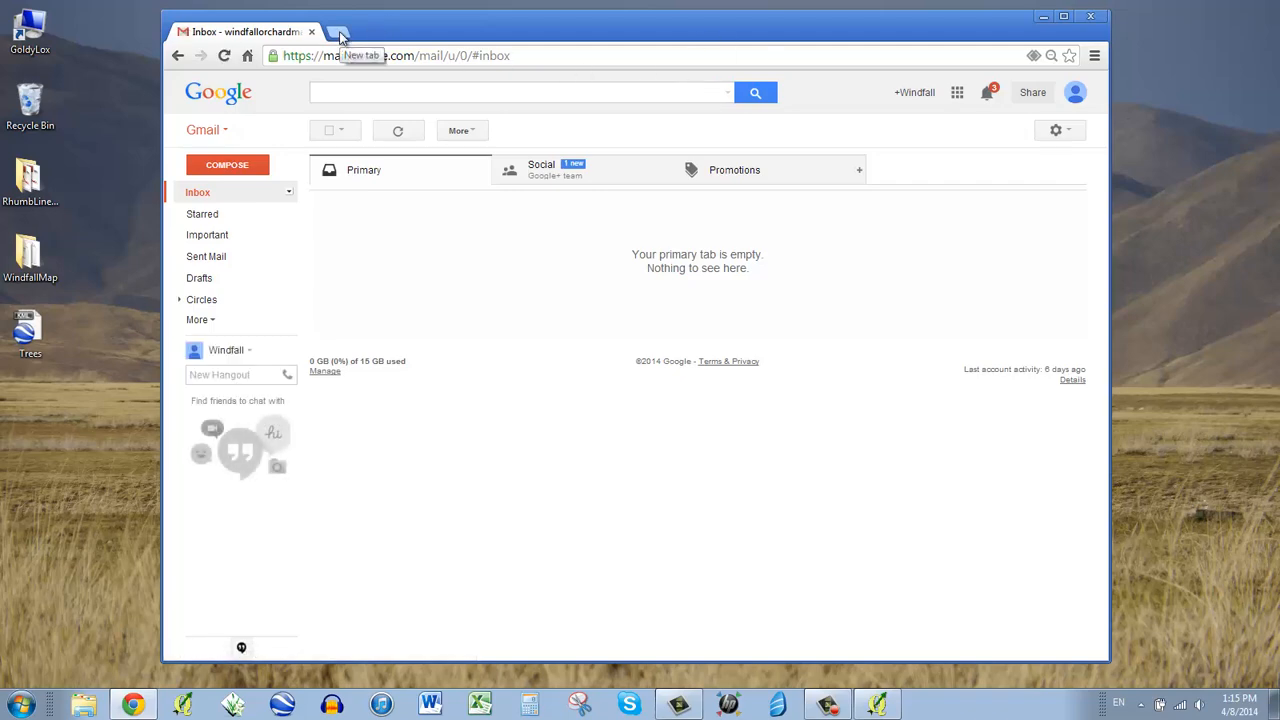
- Check the WindfallMap folder in Google Drive, then close Drive and start a new tab
click(957, 93)
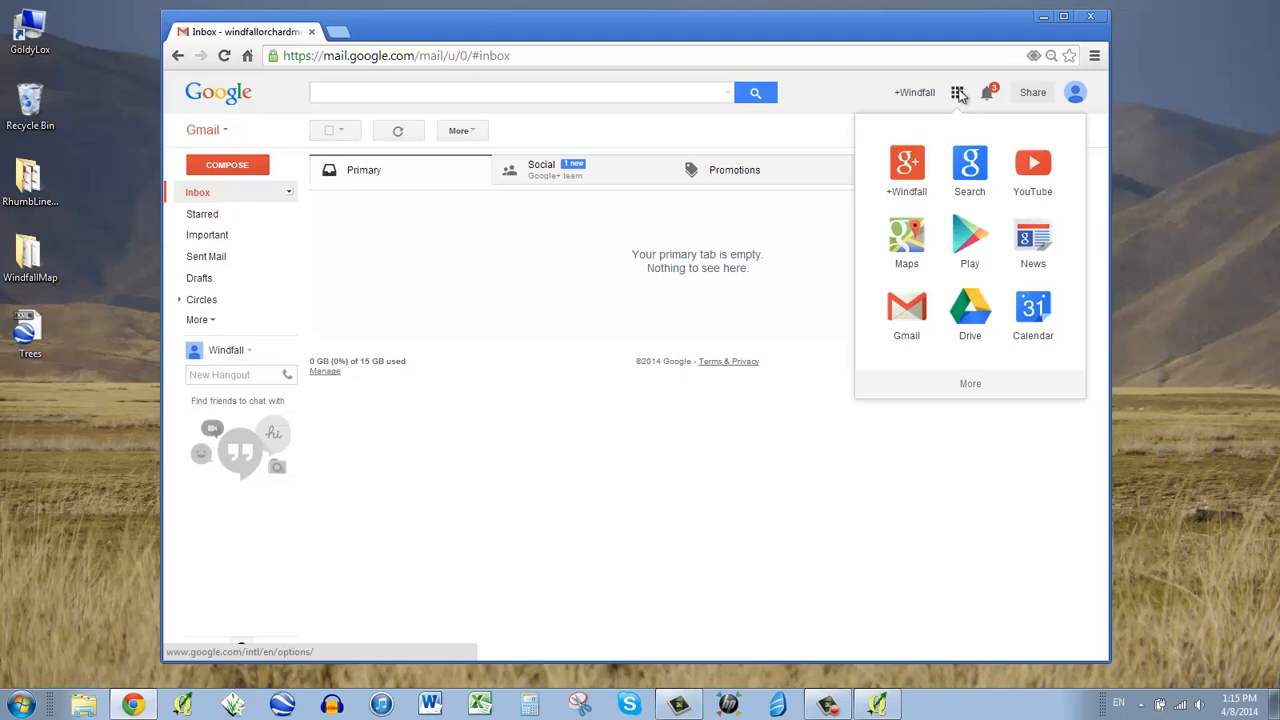
click(970, 312)
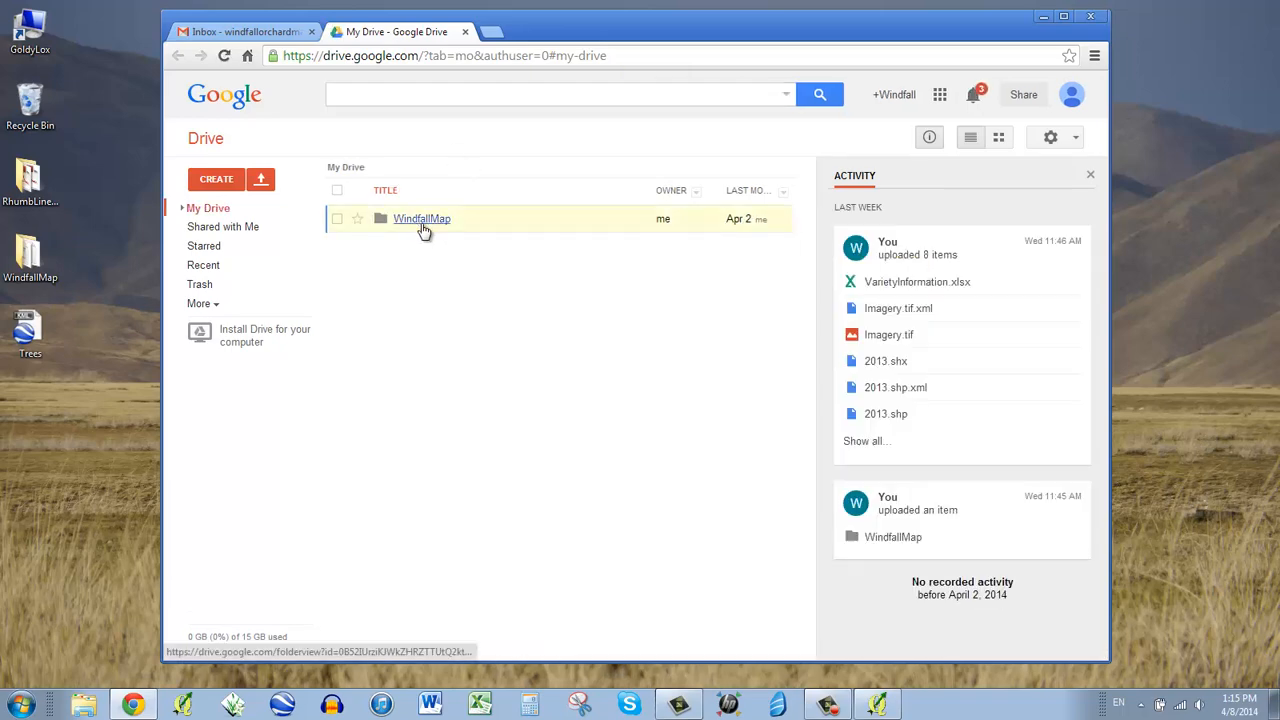
right_click(421, 219)
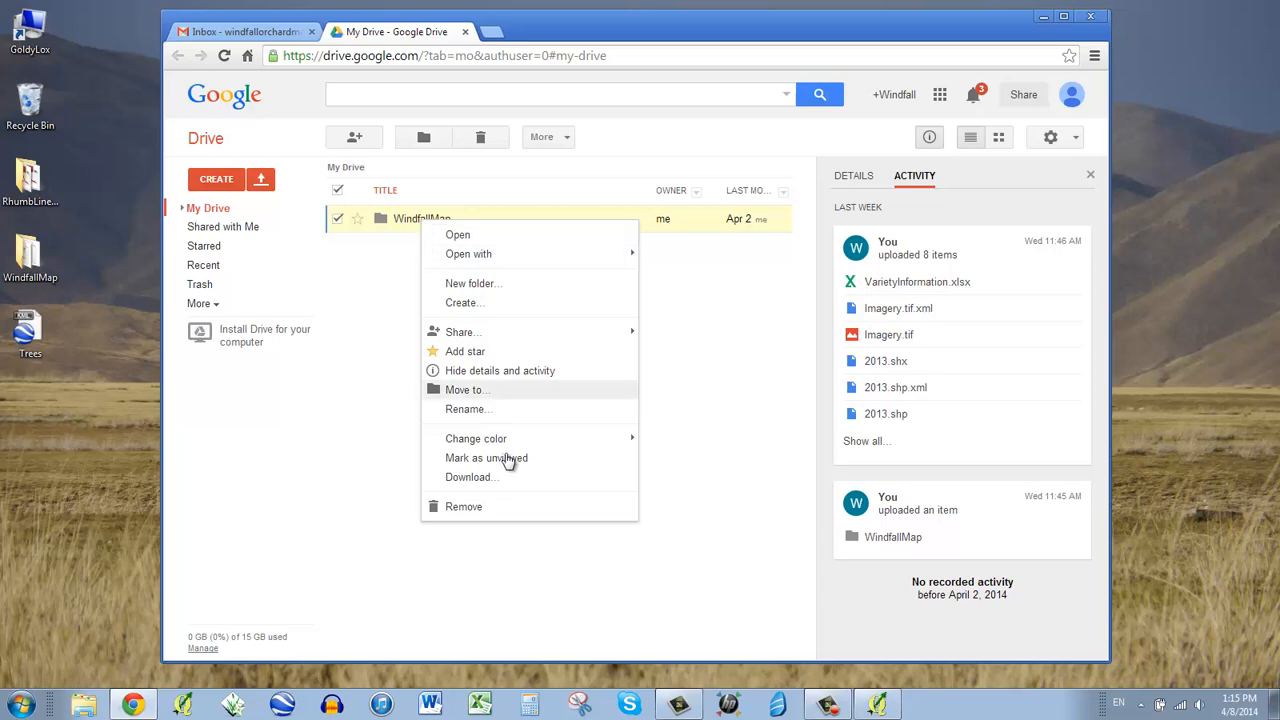
click(465, 31)
click(343, 33)
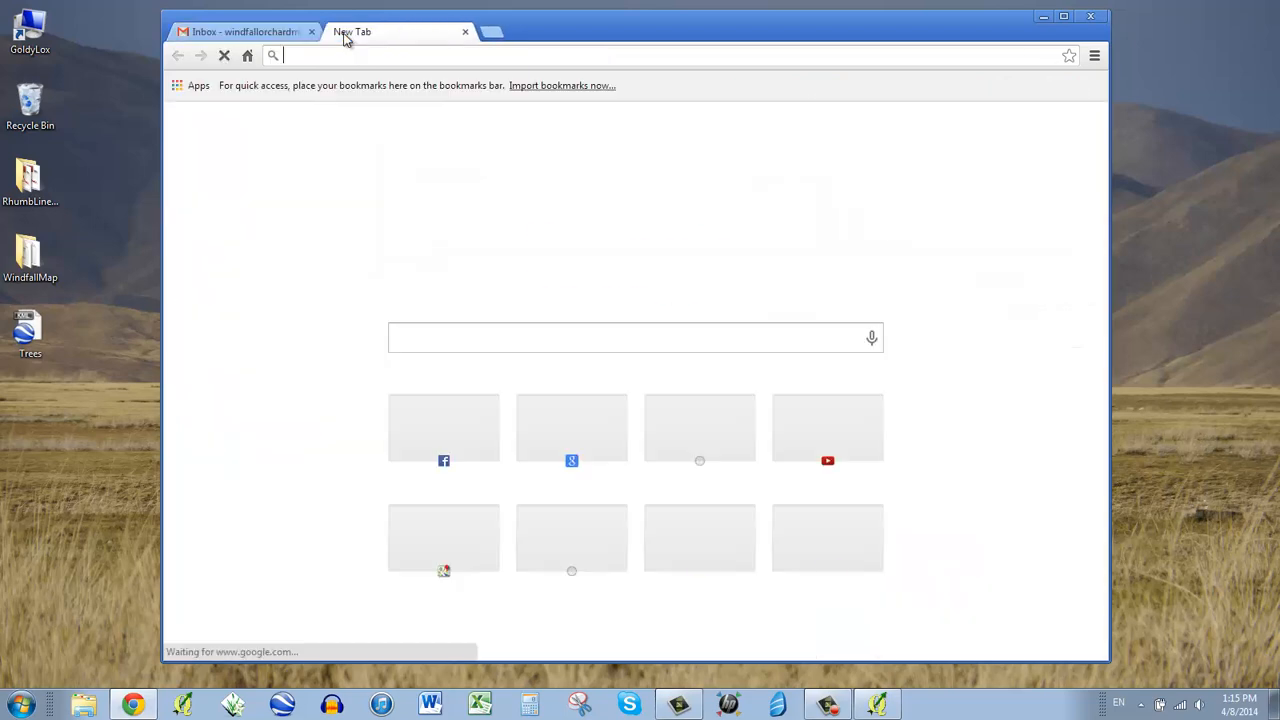
- Load maps.google.com and go to My Places from the settings gear
text(maps.google.com)
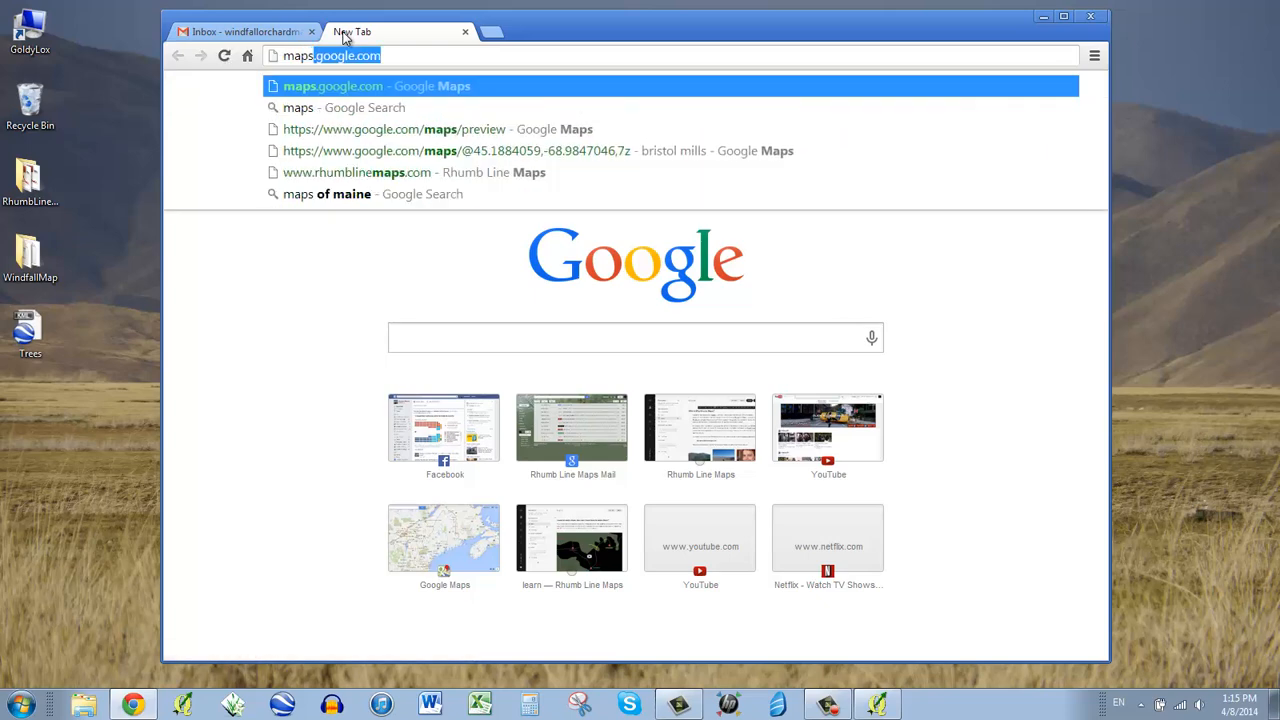
key(Right)
key(Return)
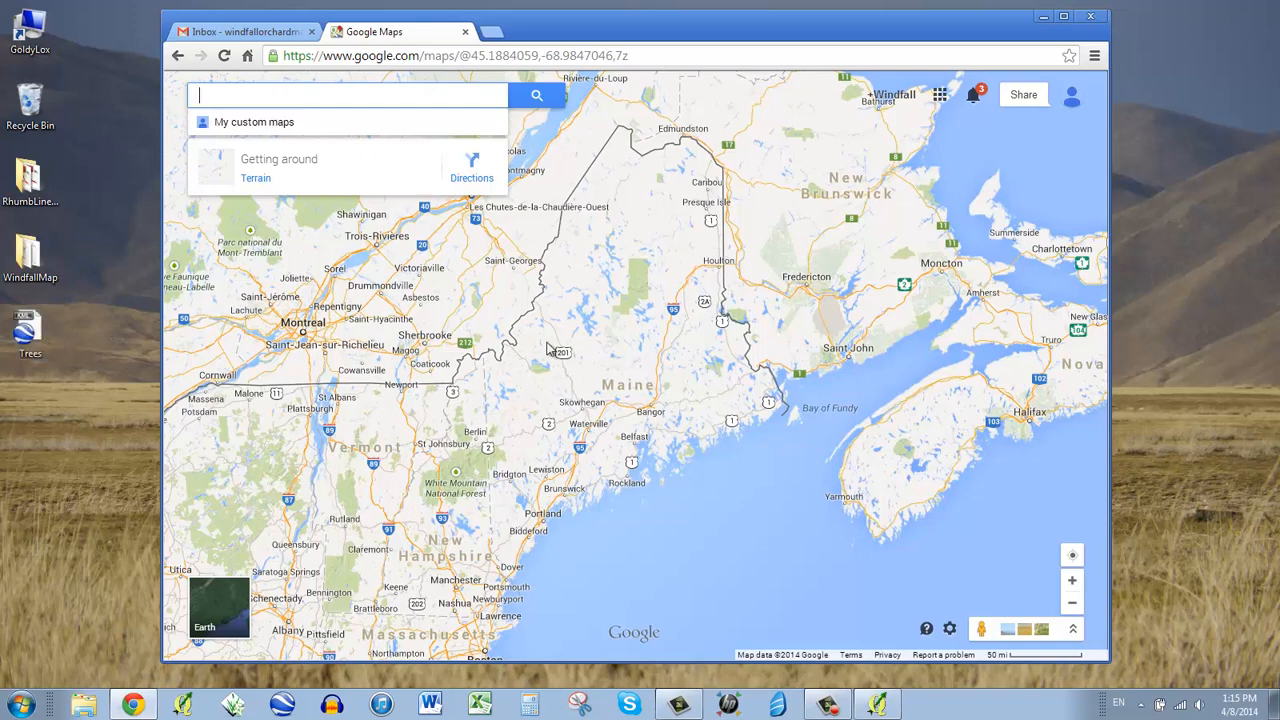
click(949, 630)
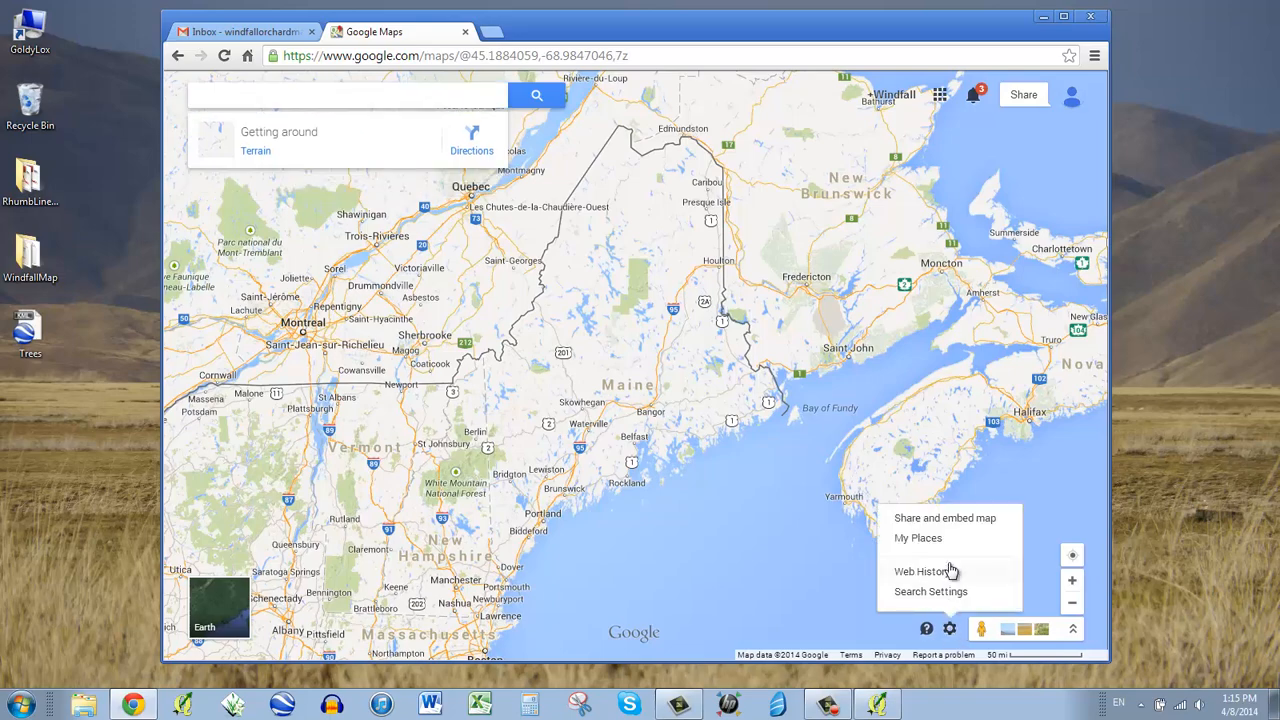
click(918, 538)
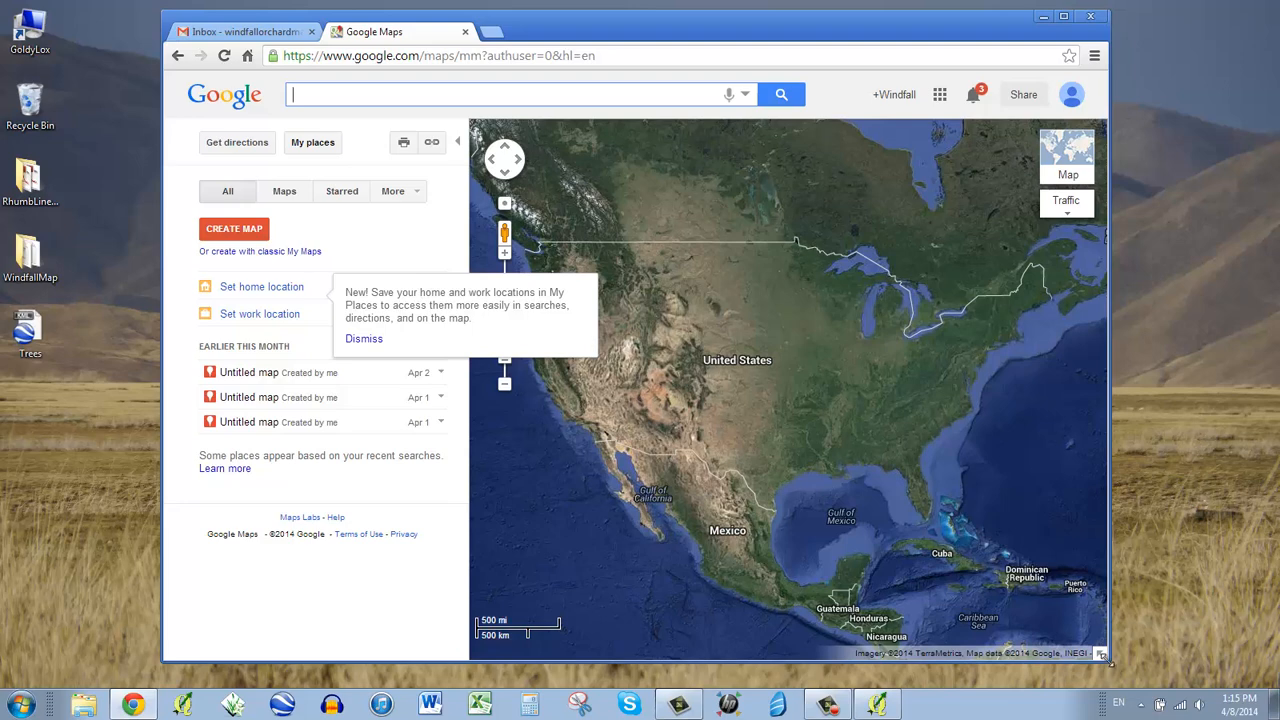
- Create a classic My Maps map titled Windfall Orchard with a visitor description and save it
drag(1108, 658, 1138, 660)
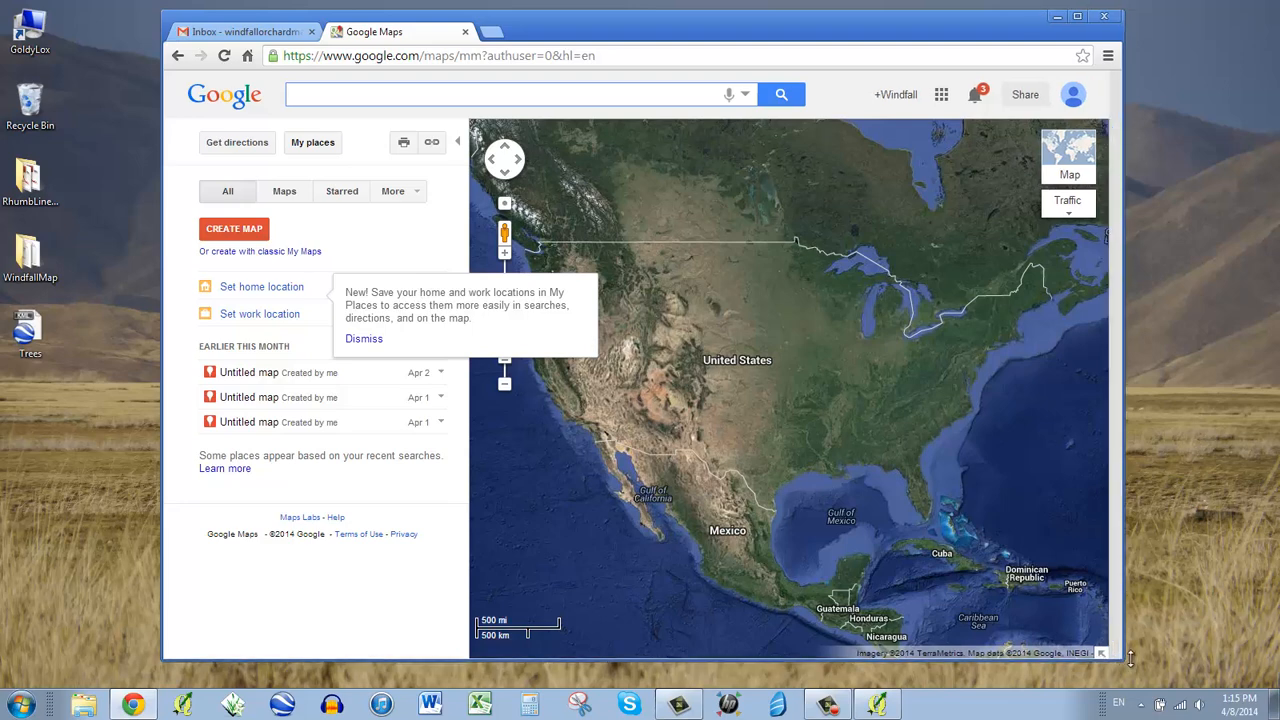
click(283, 255)
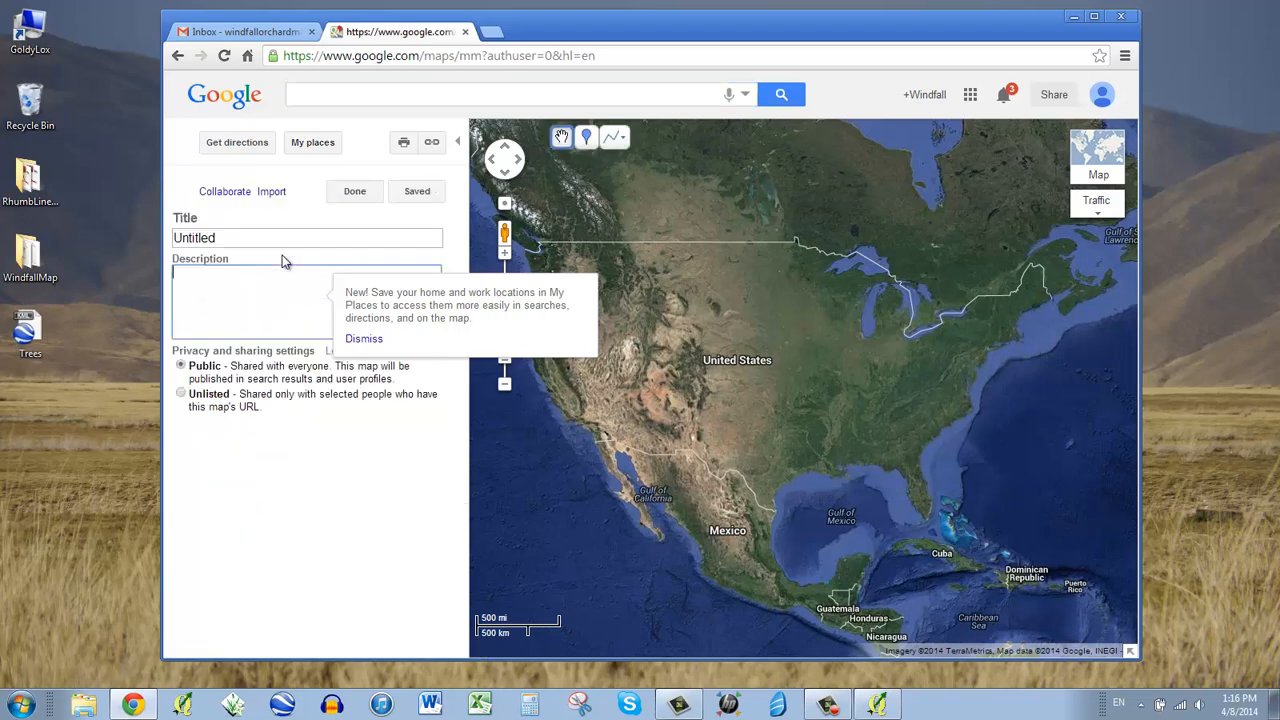
click(289, 238)
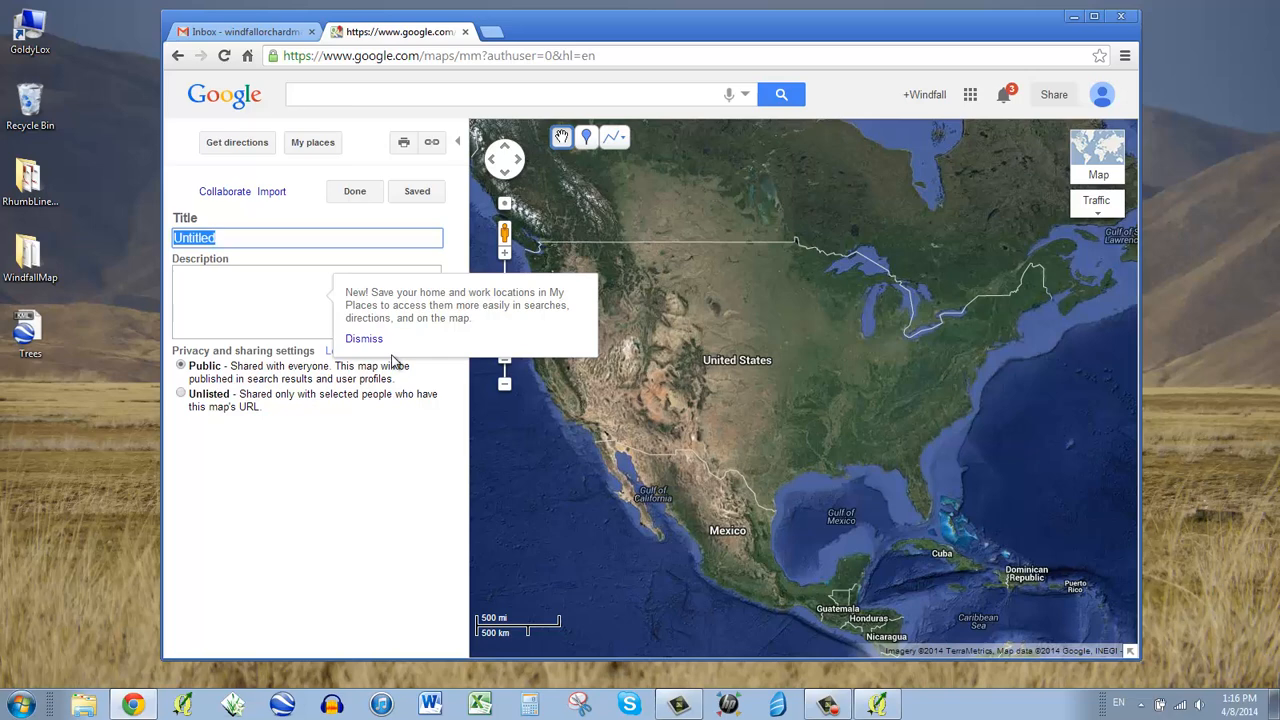
text(Windfall Orchard)
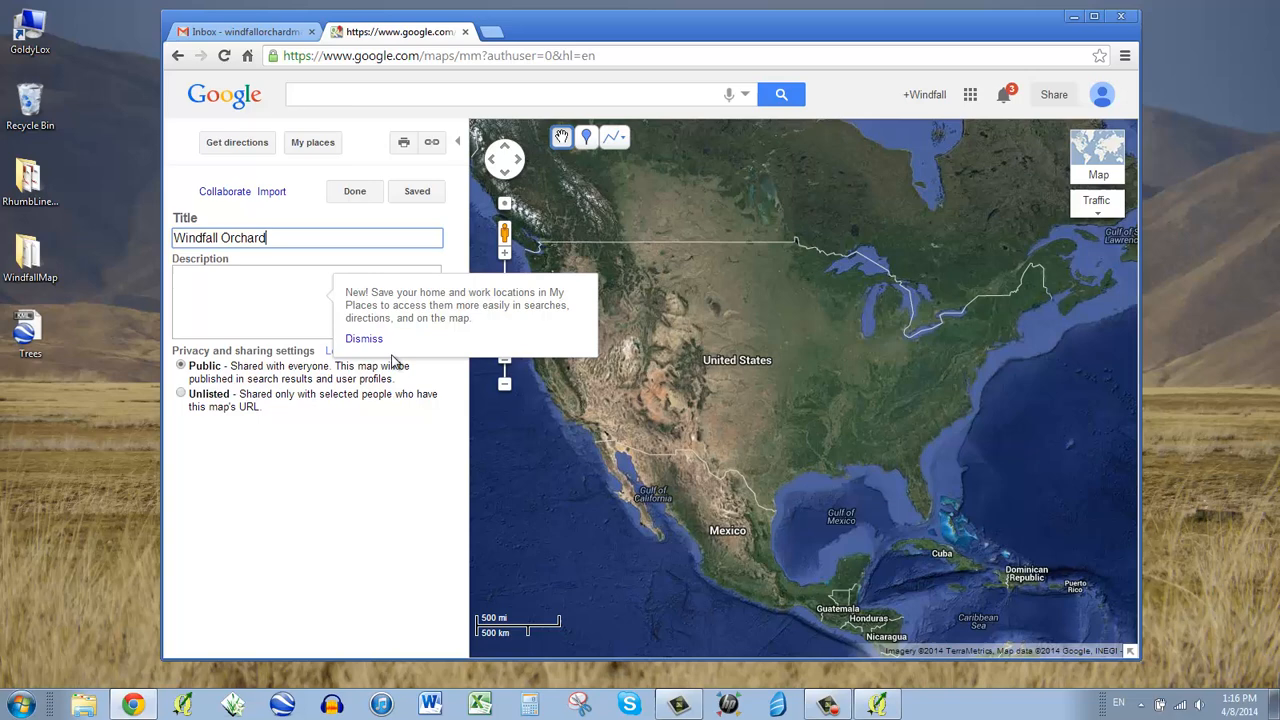
click(319, 311)
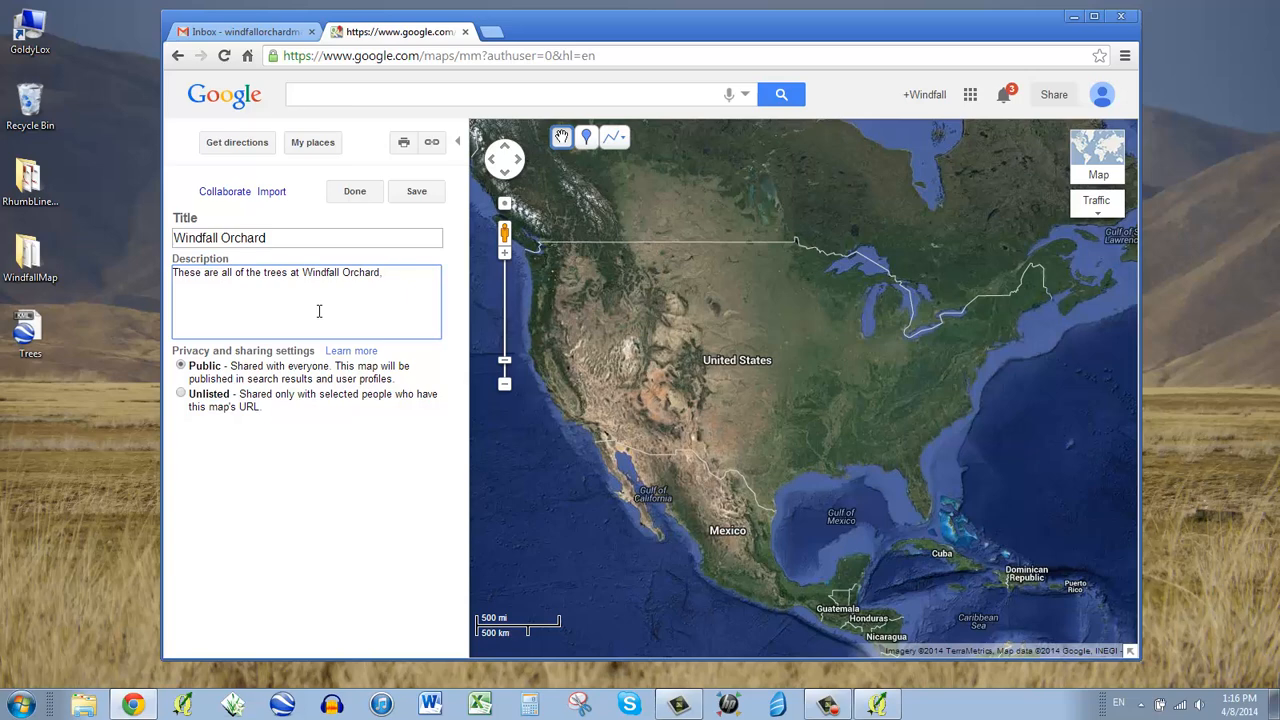
text(you enjoy exploring them!)
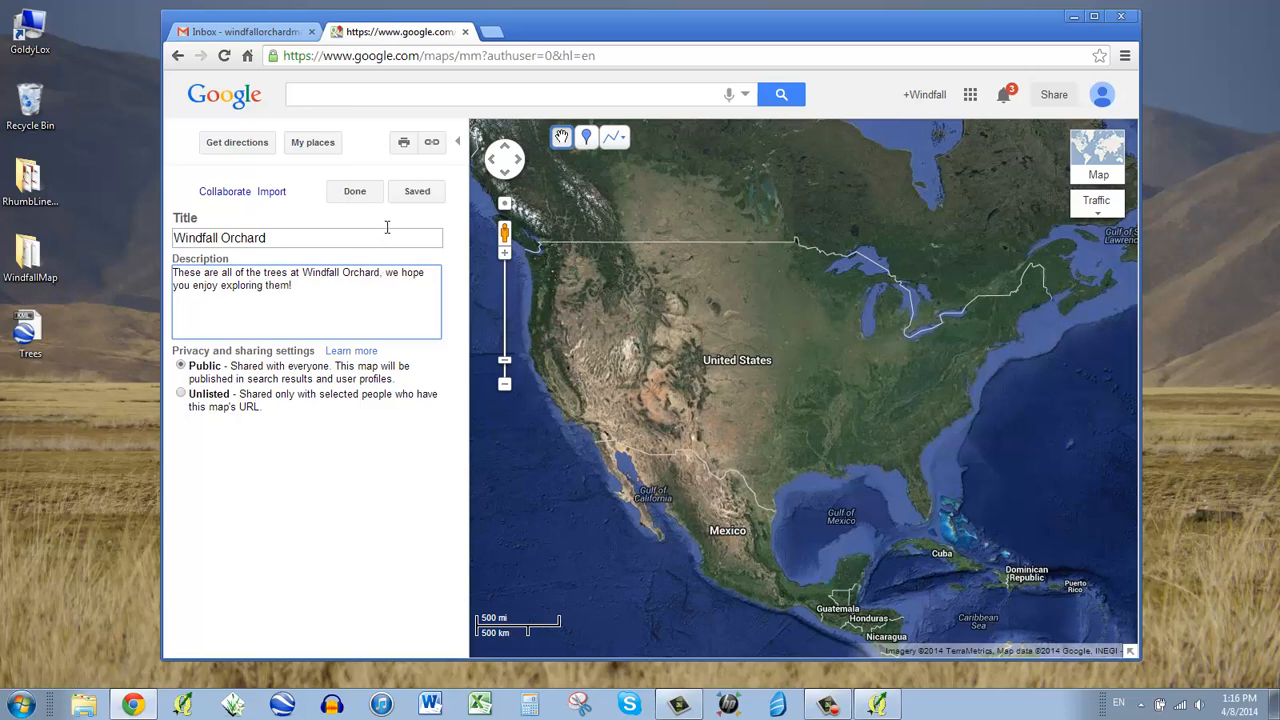
click(419, 195)
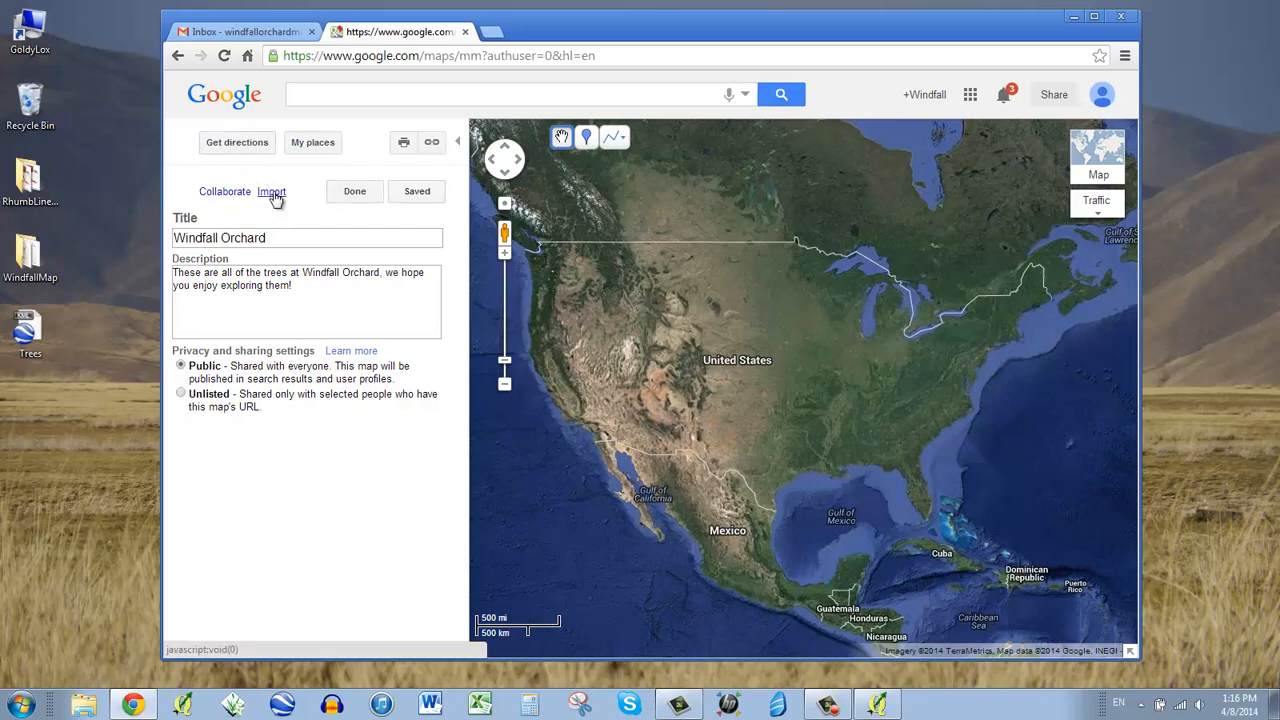
- Import Trees.kml from the Desktop into the Windfall Orchard map to place the McIntosh tree pins
click(272, 193)
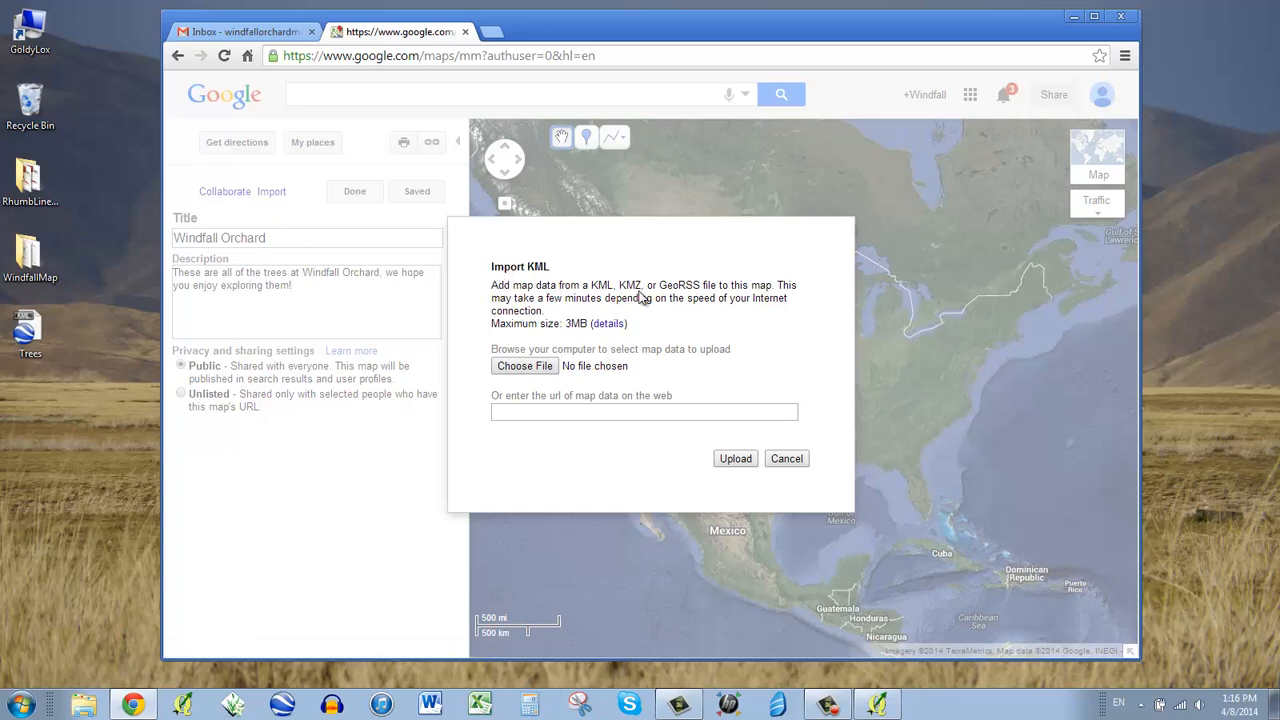
drag(617, 288, 594, 290)
click(545, 368)
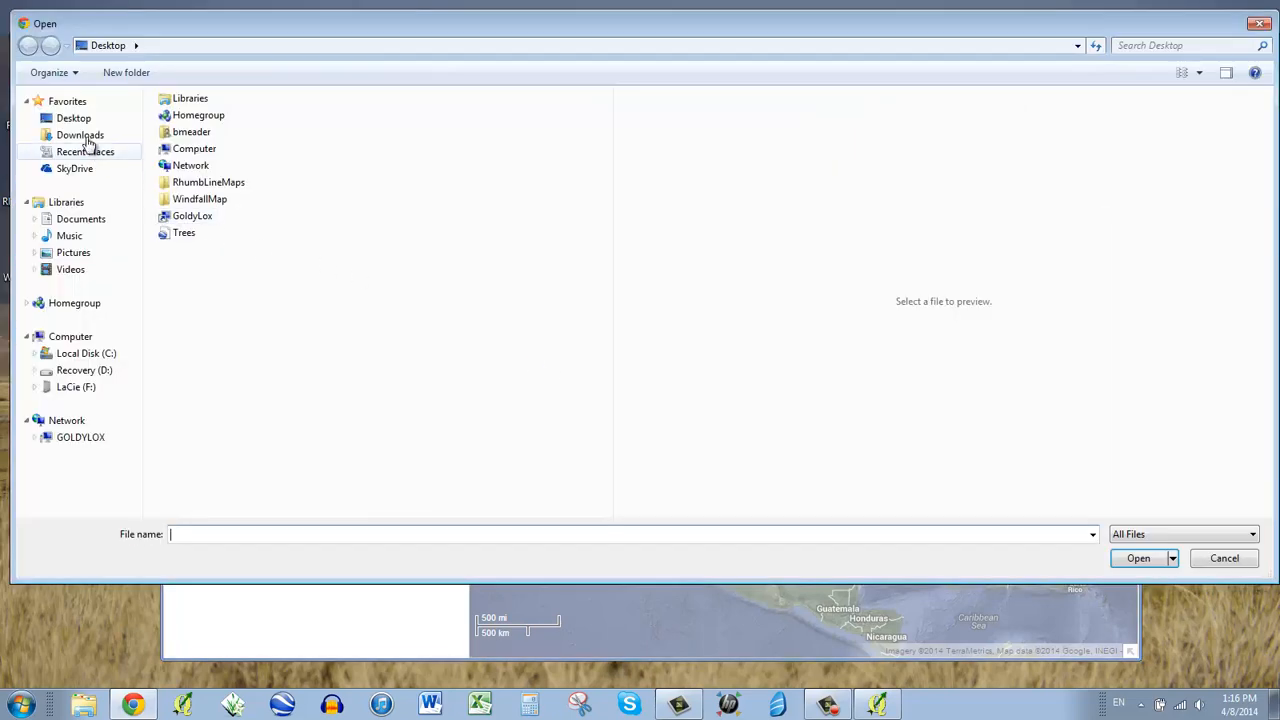
click(80, 120)
click(198, 236)
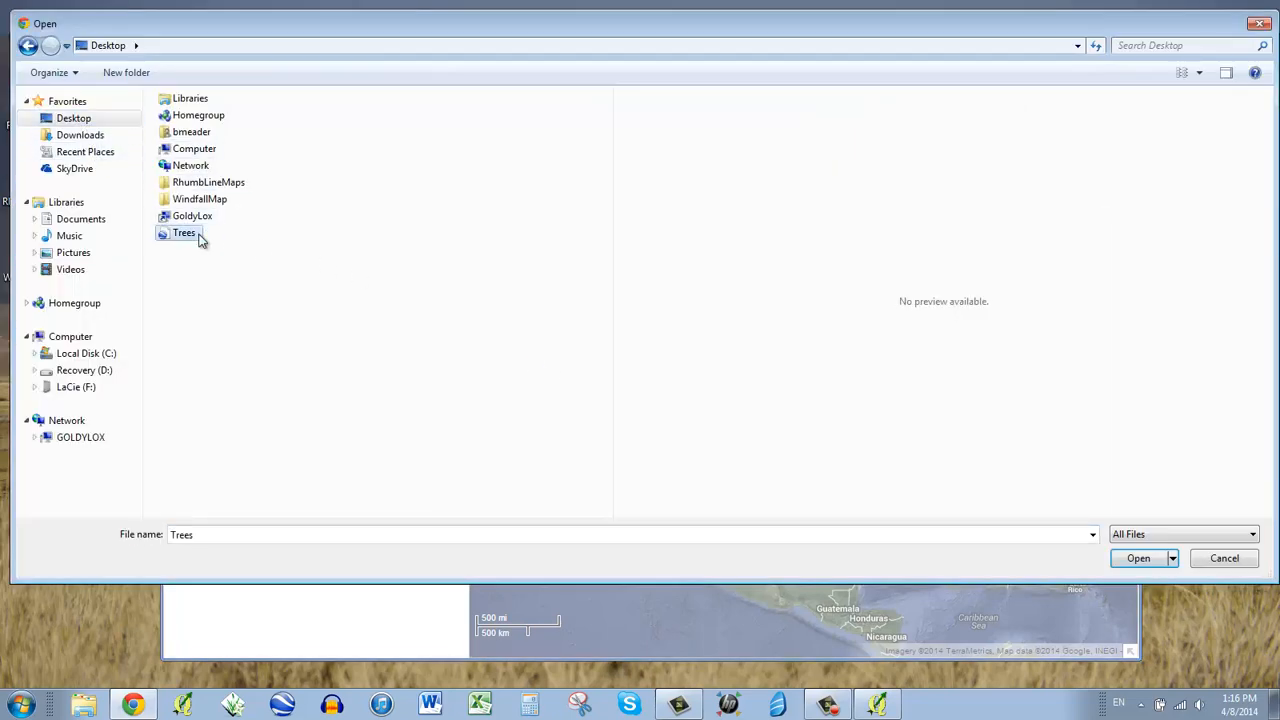
click(1146, 566)
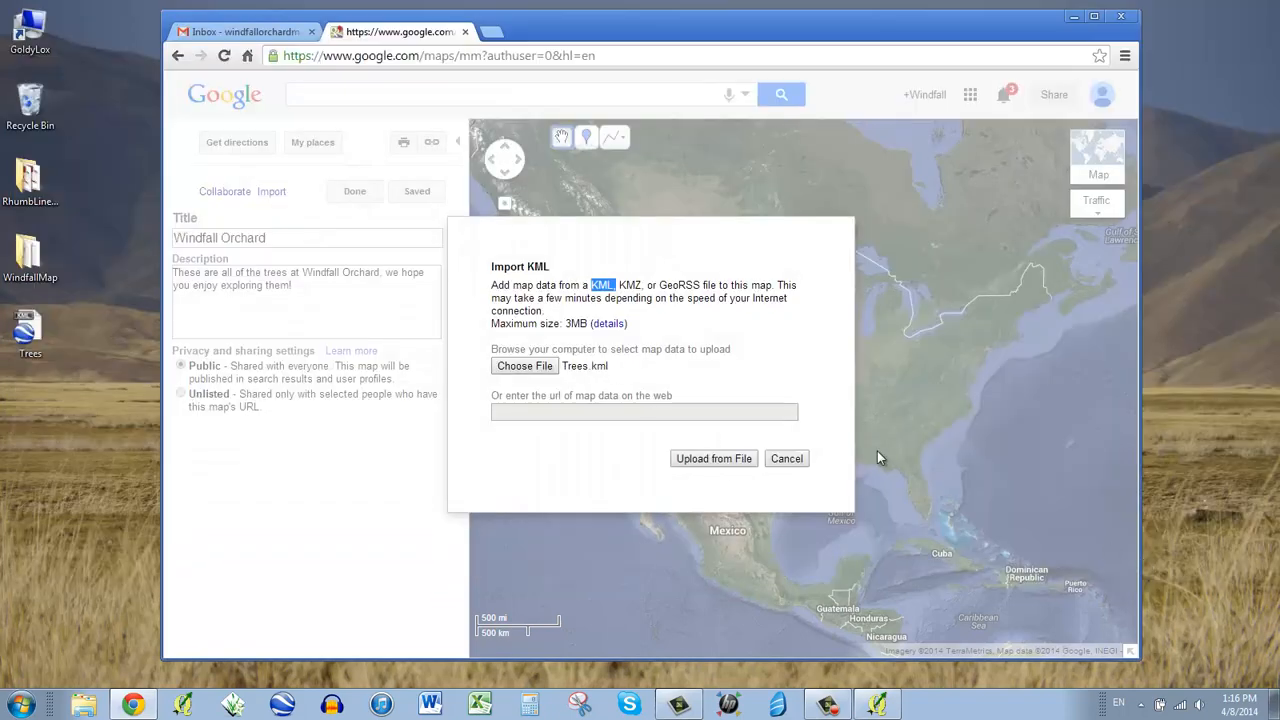
click(713, 458)
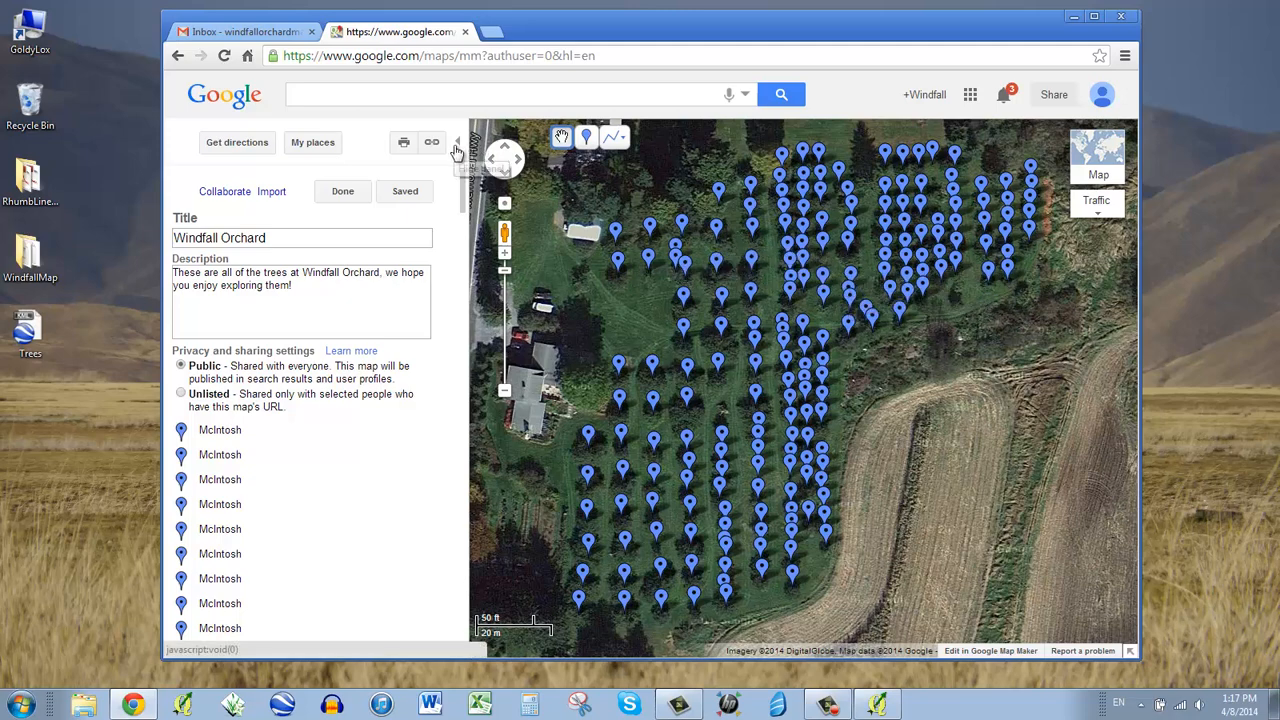
drag(590, 292, 604, 303)
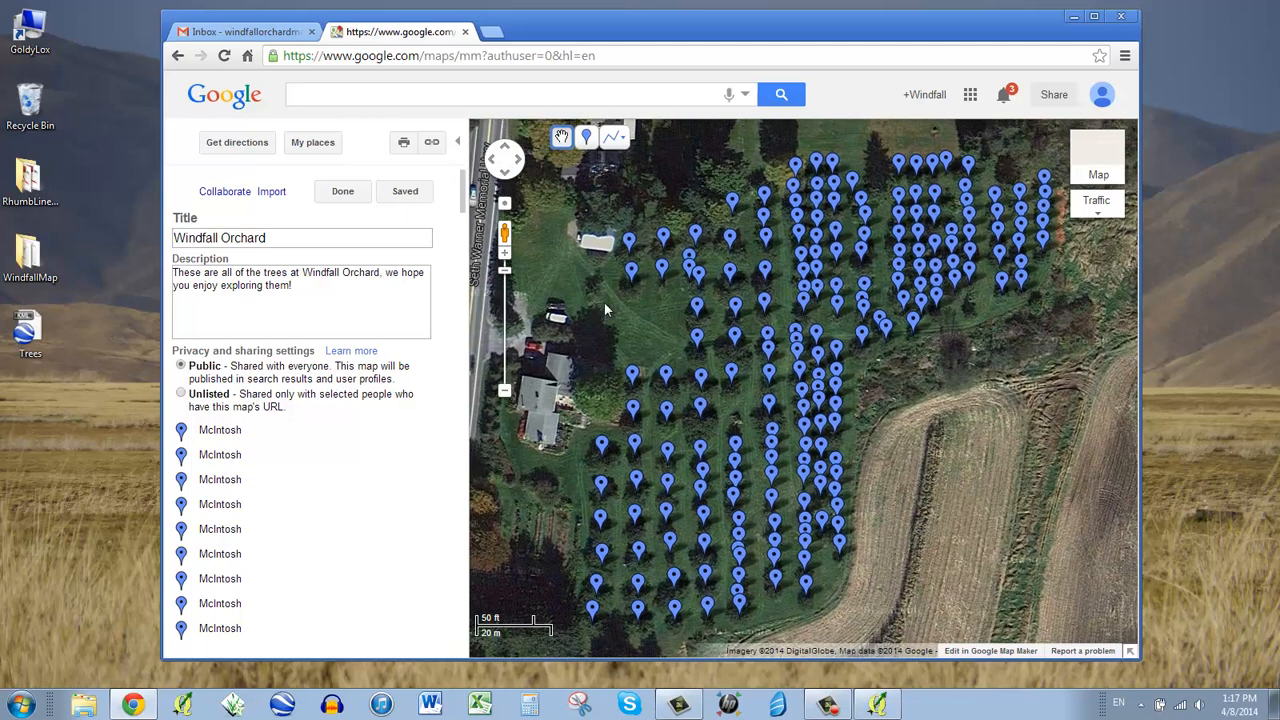
click(431, 141)
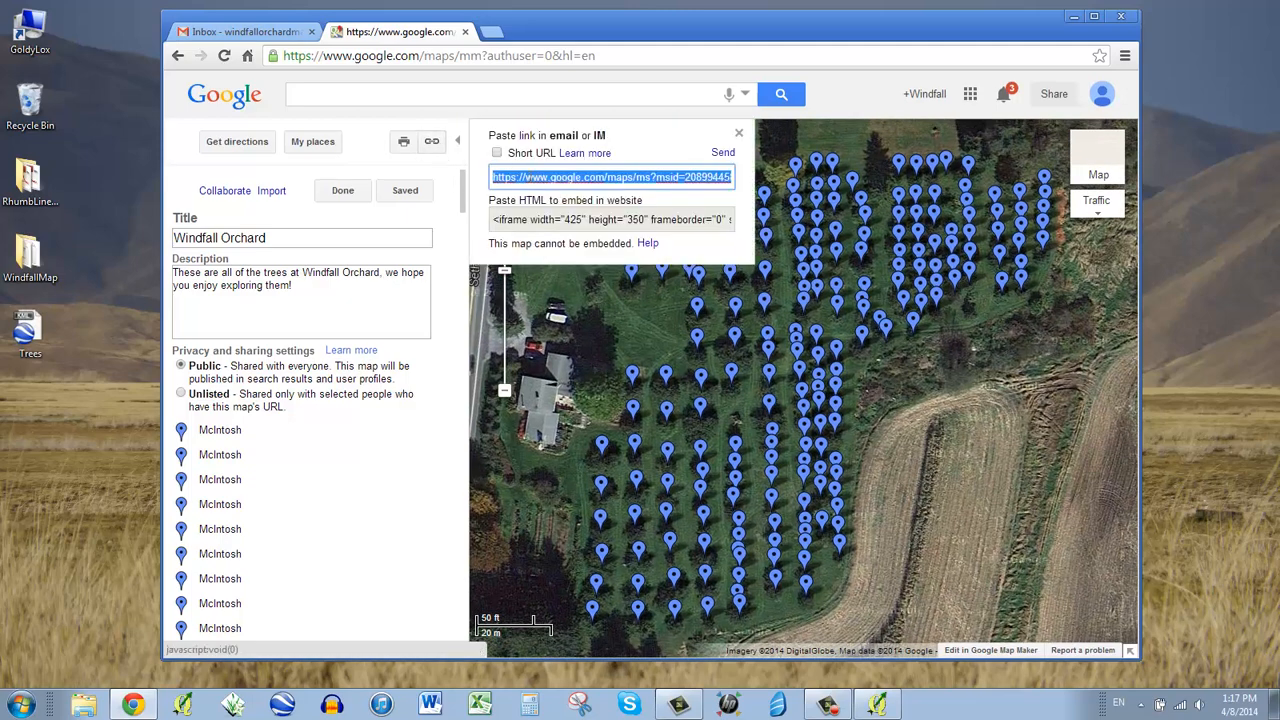
drag(511, 200, 626, 199)
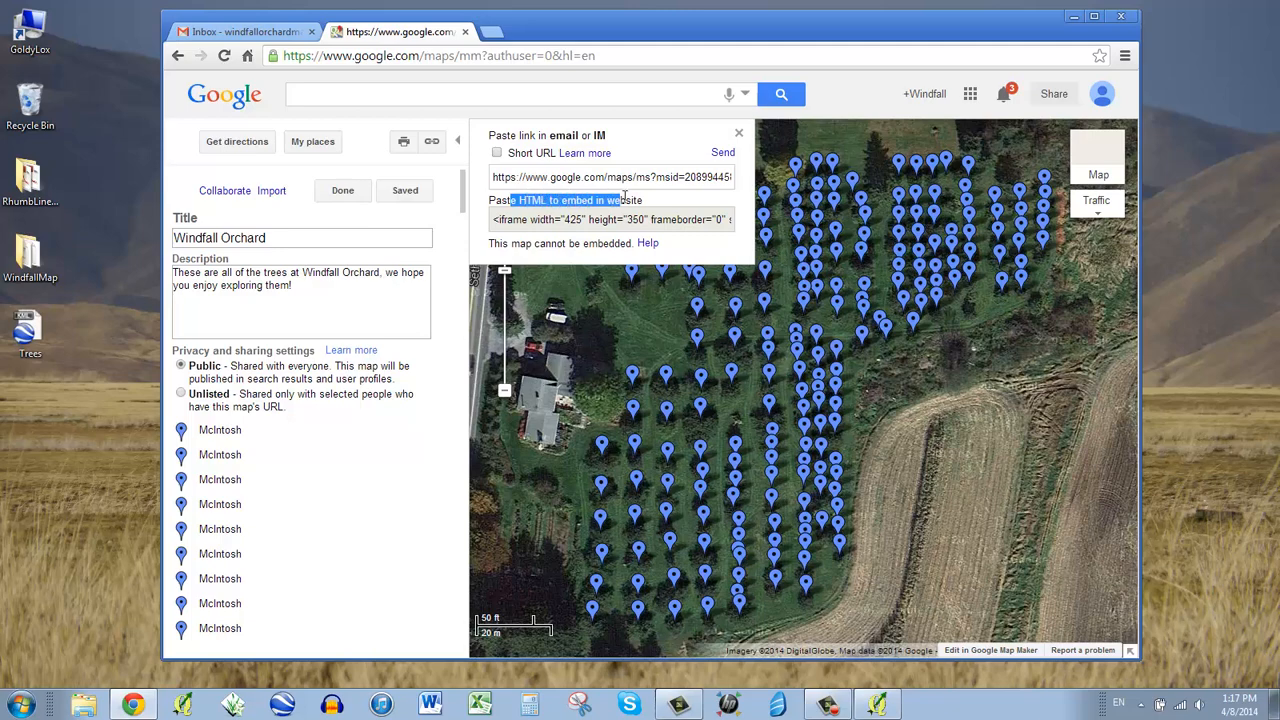
click(590, 224)
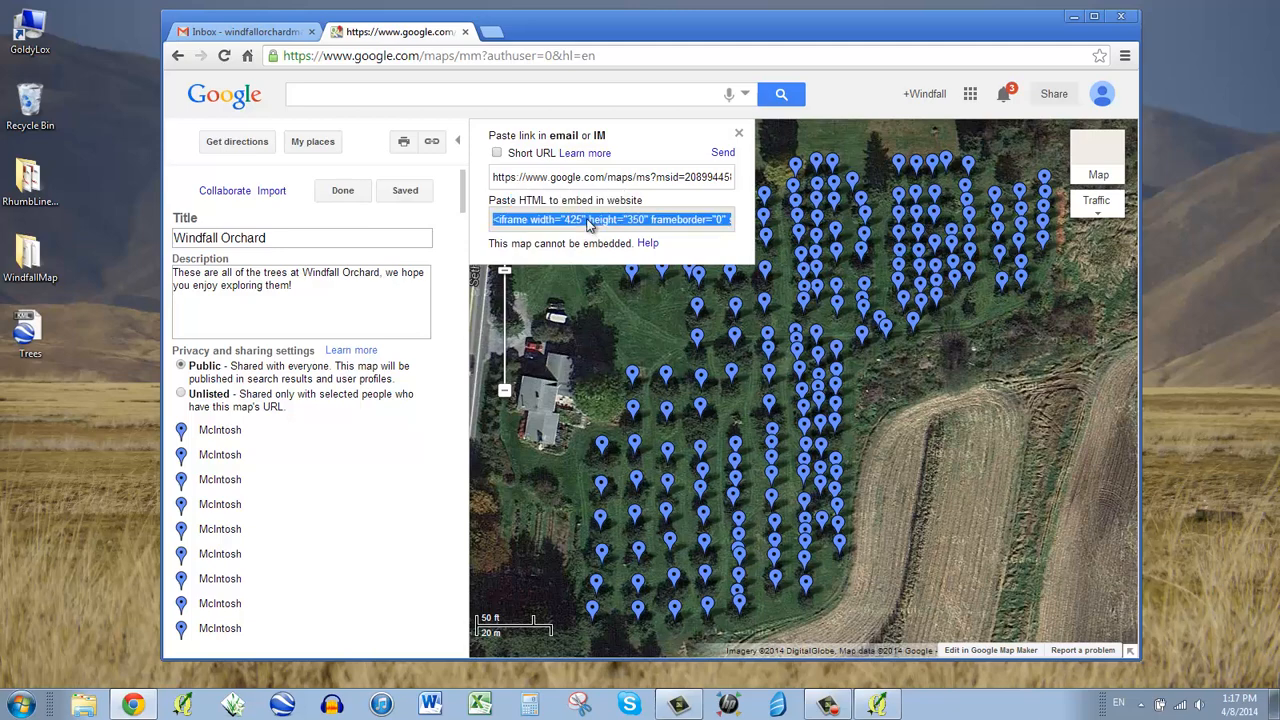
click(739, 136)
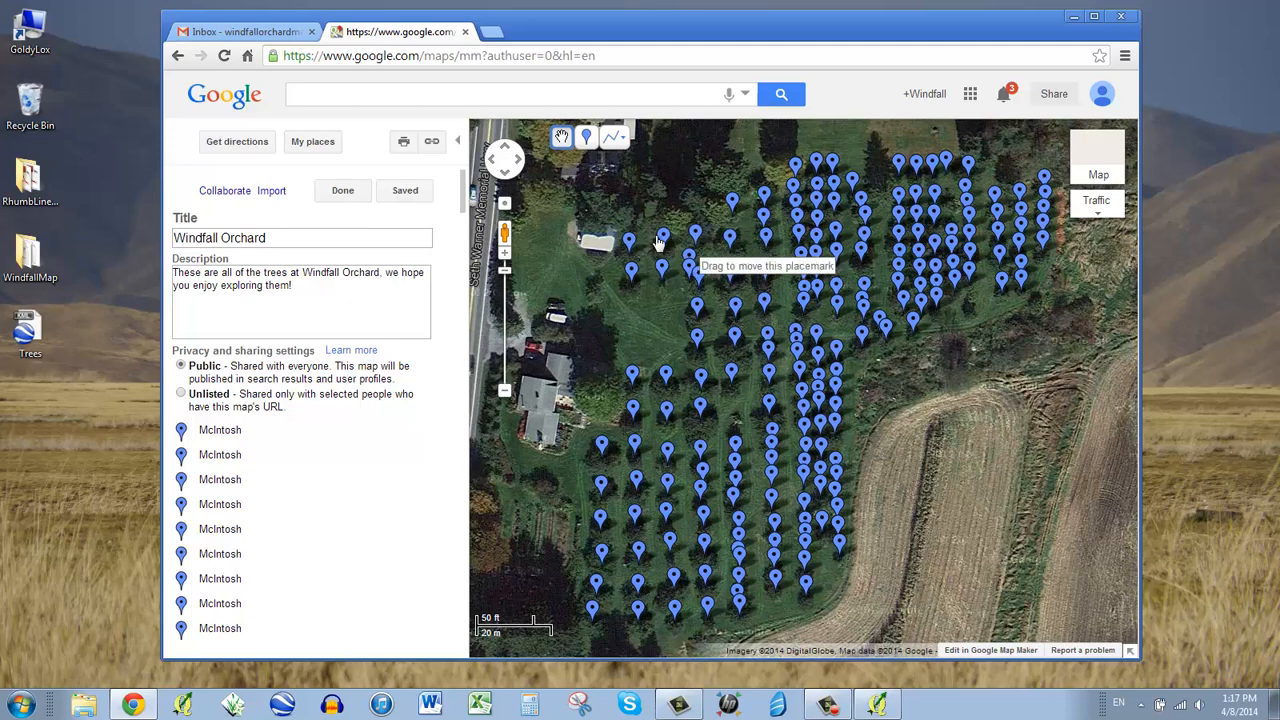
- Open a McIntosh pin, try the green tree icon on it, and close its editing window
click(629, 240)
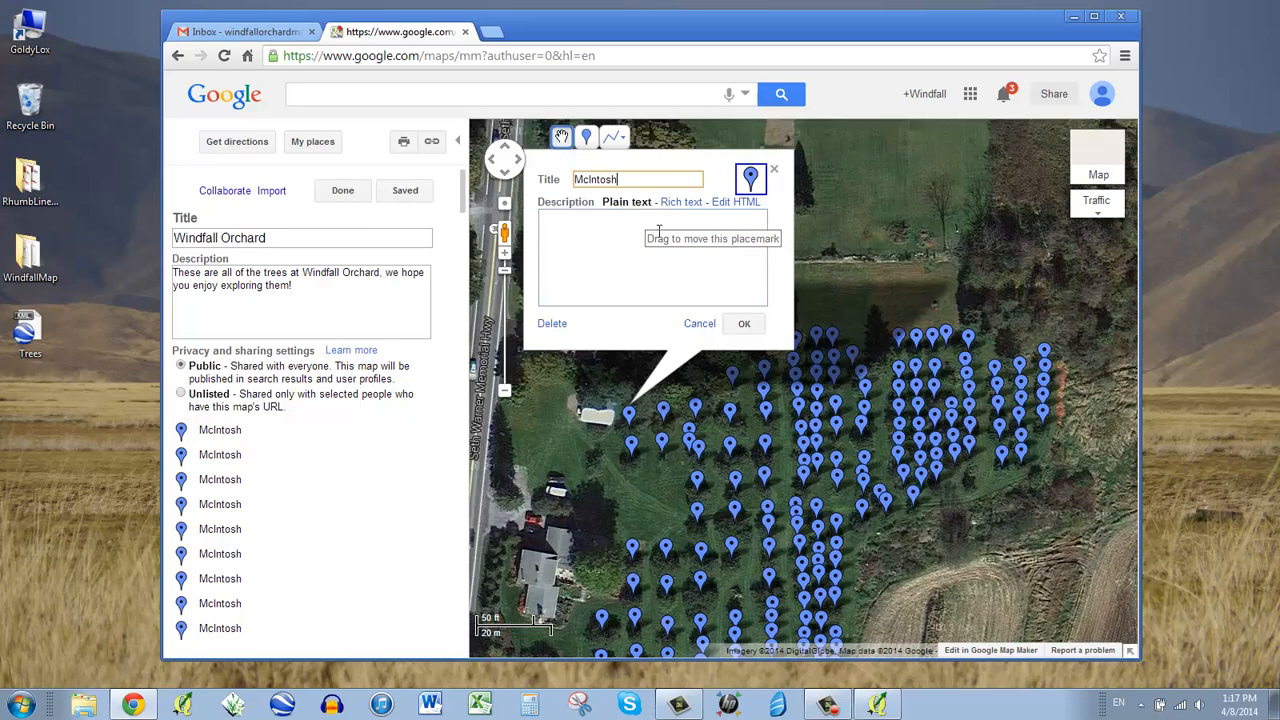
click(751, 178)
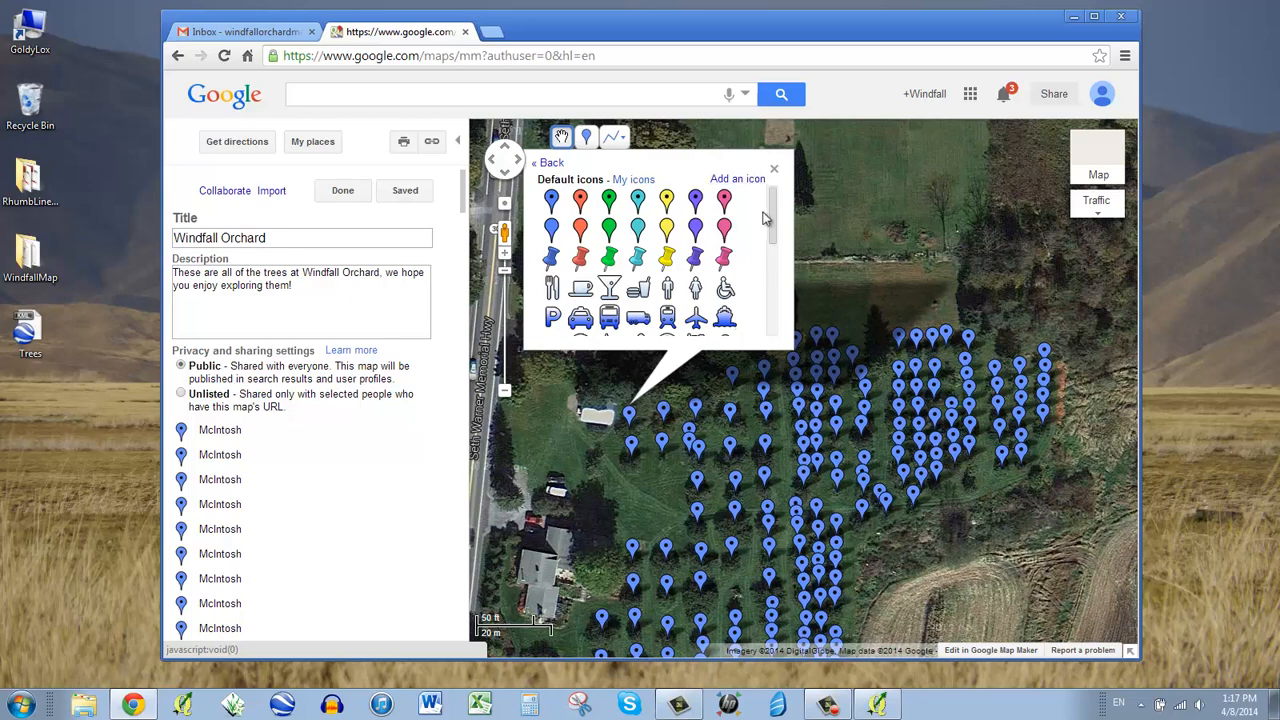
scroll(773, 284, down, 3)
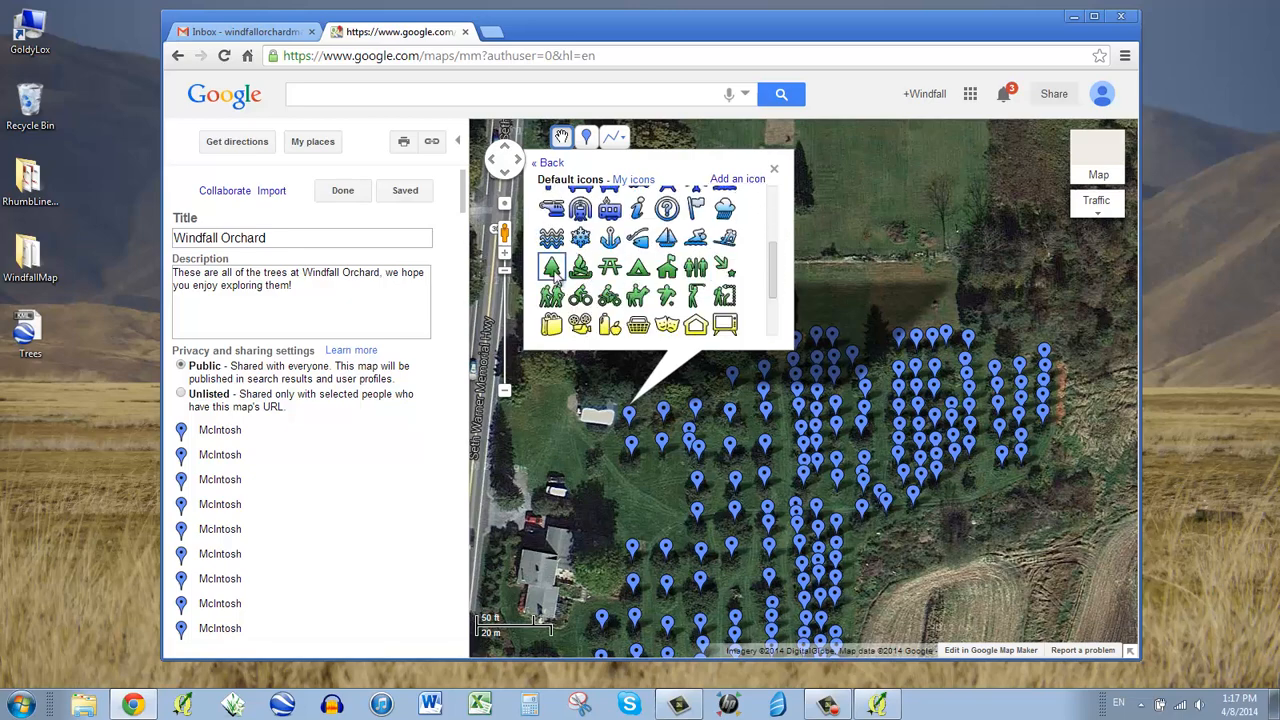
click(553, 283)
click(774, 170)
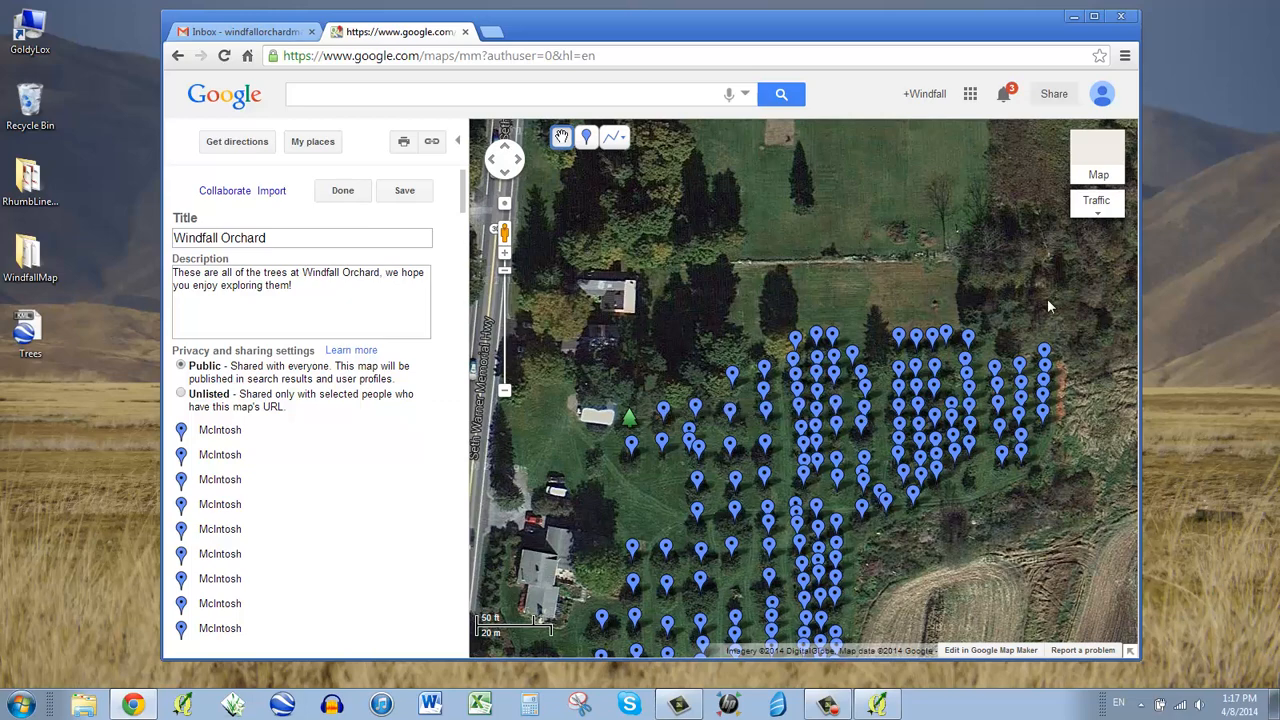
- Reopen the McIntosh pin by the building west of the orchard, leaving its icon unchanged
drag(665, 345, 689, 217)
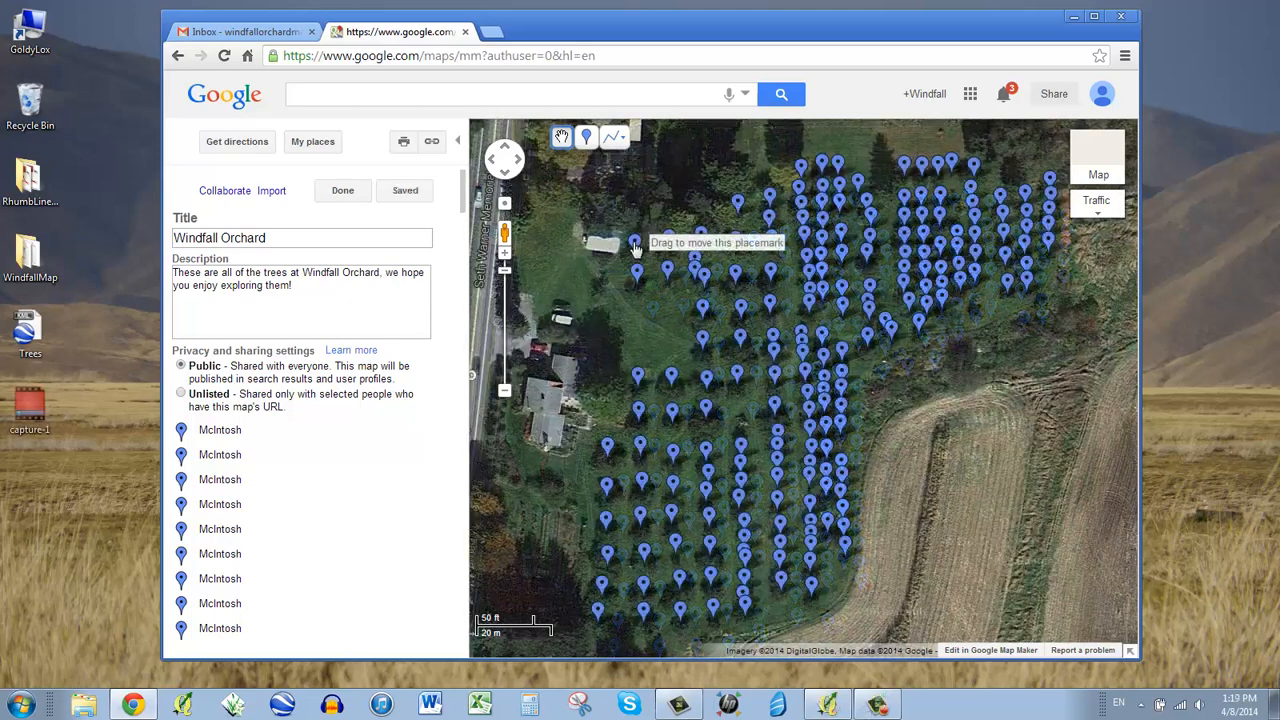
click(634, 236)
click(755, 178)
scroll(707, 248, down, 3)
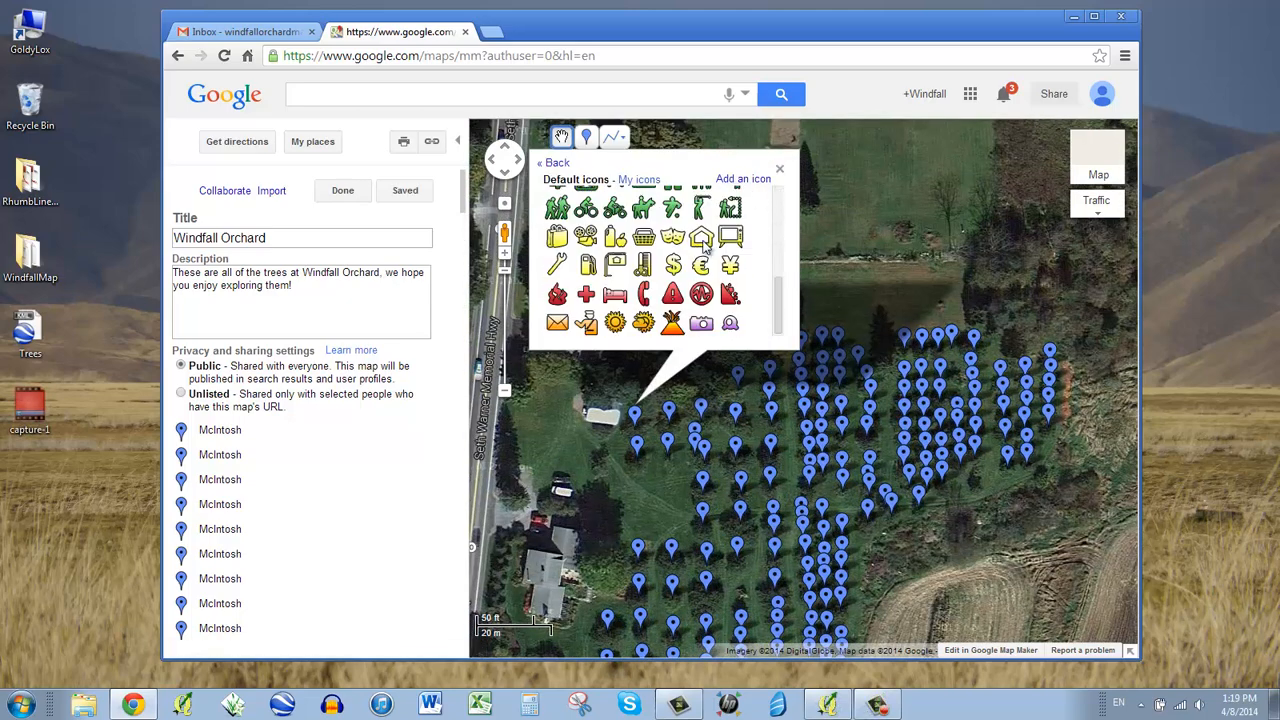
click(779, 171)
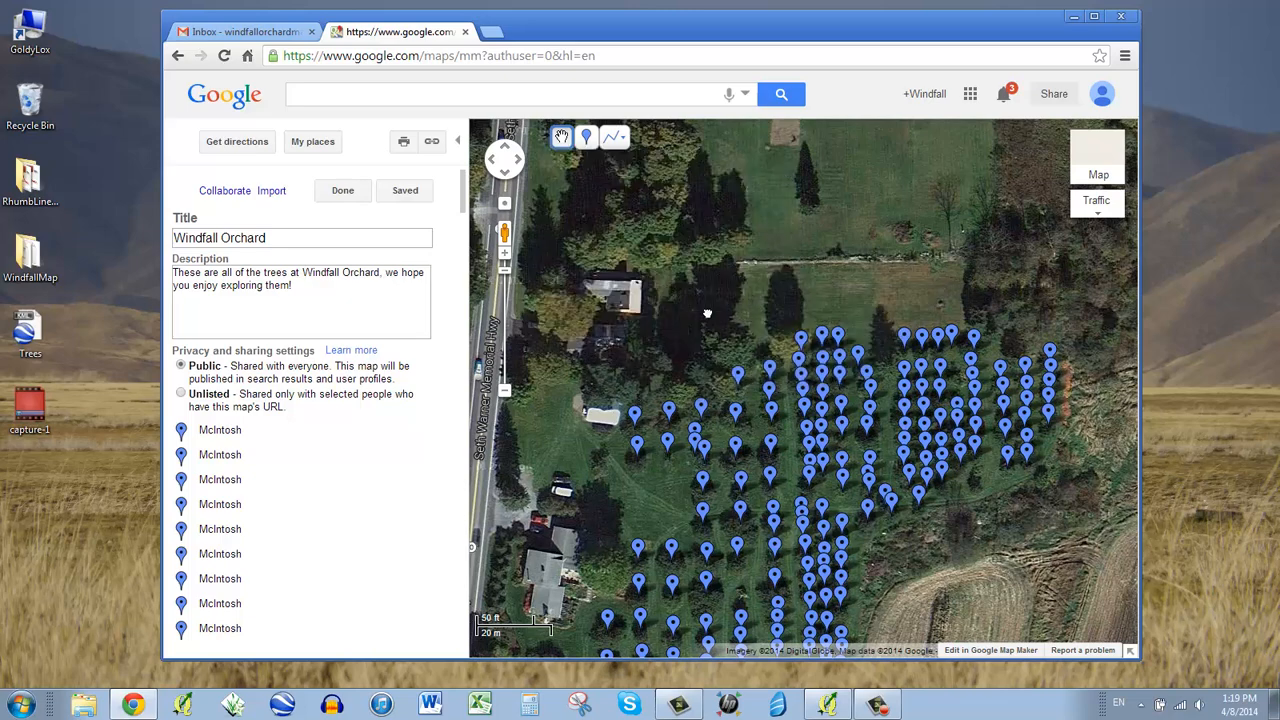
drag(707, 314, 707, 243)
- Enter McIntosh as the pin's description and switch the description to rich text
click(634, 322)
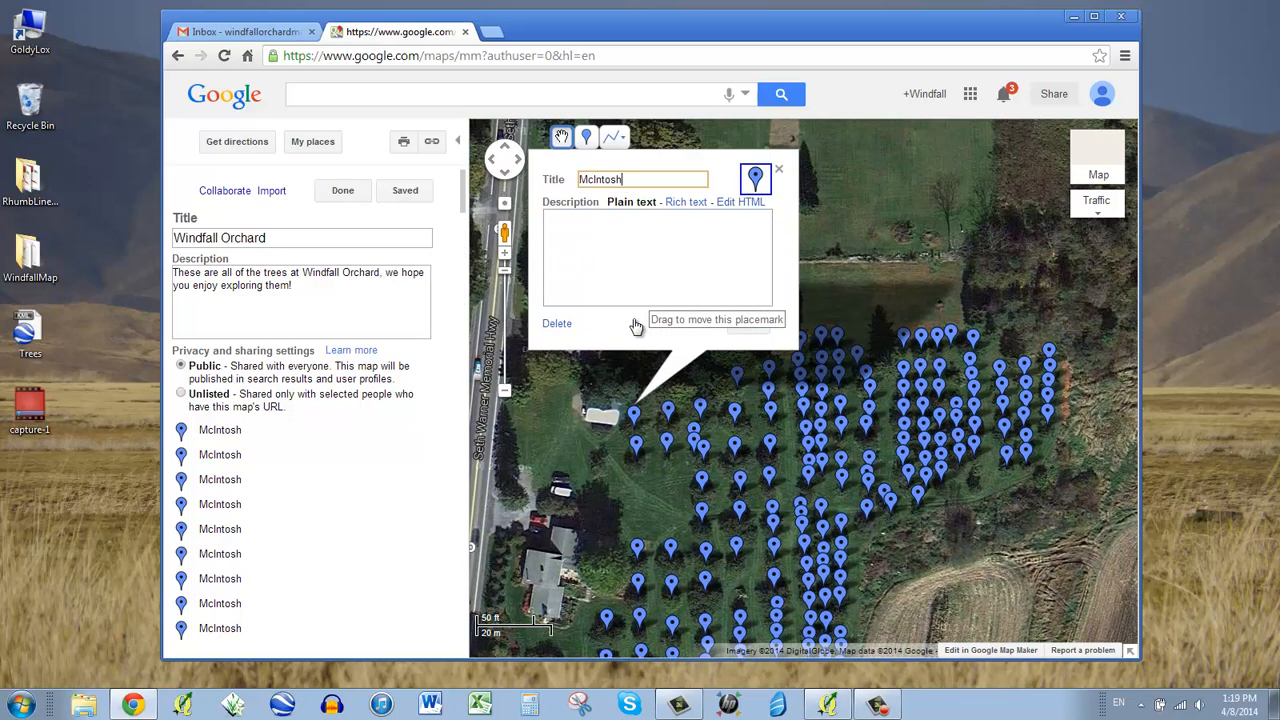
click(676, 258)
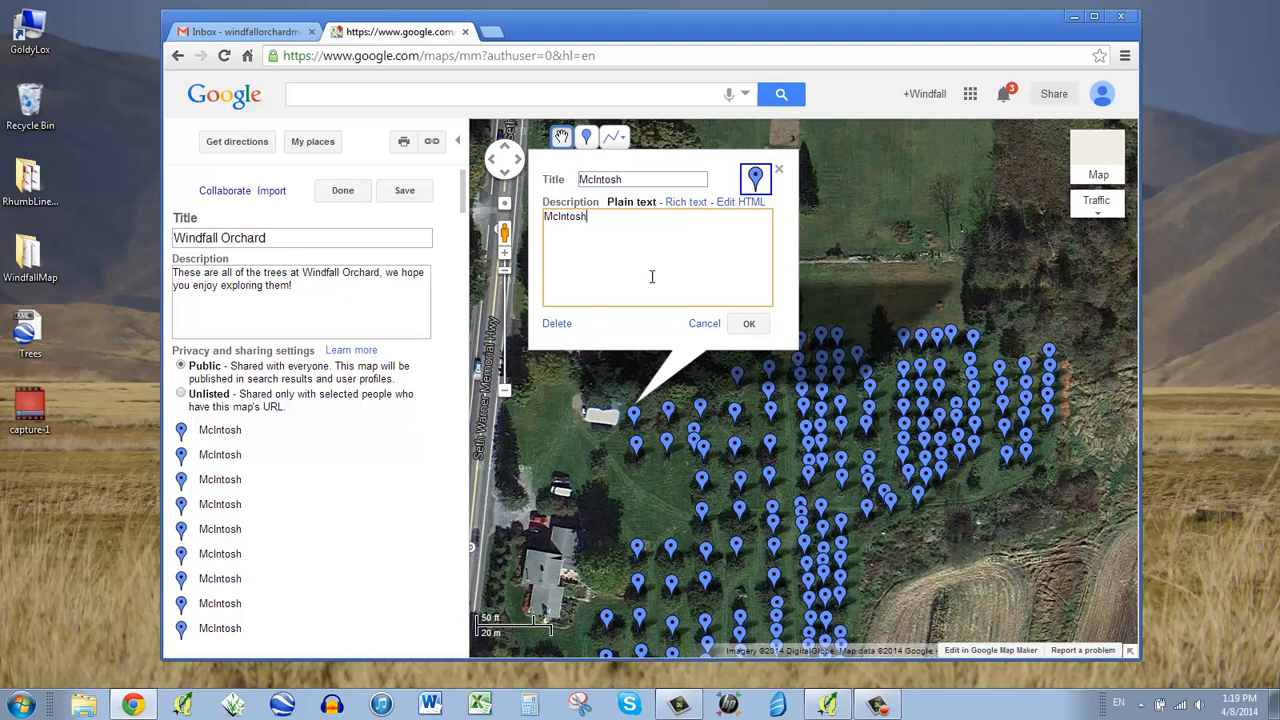
click(697, 203)
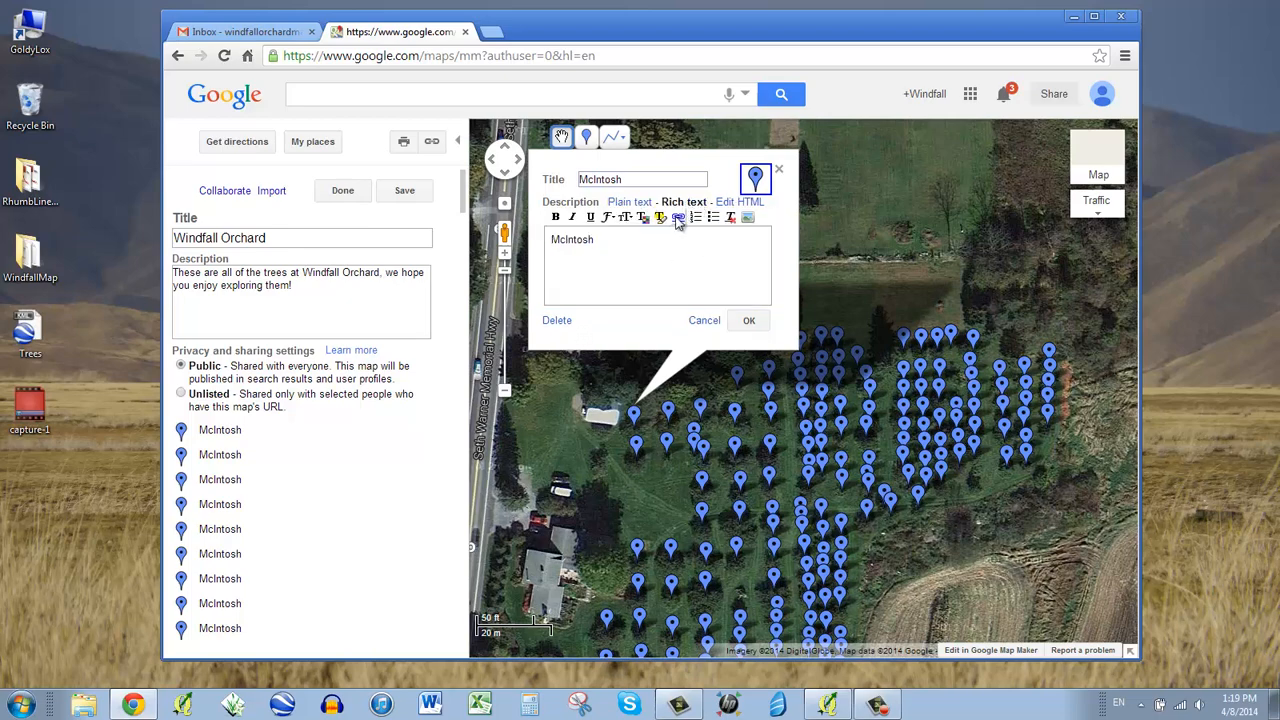
- Select the McIntosh text, dismiss the empty link prompt, and open a new browser tab
key(ctrl+a)
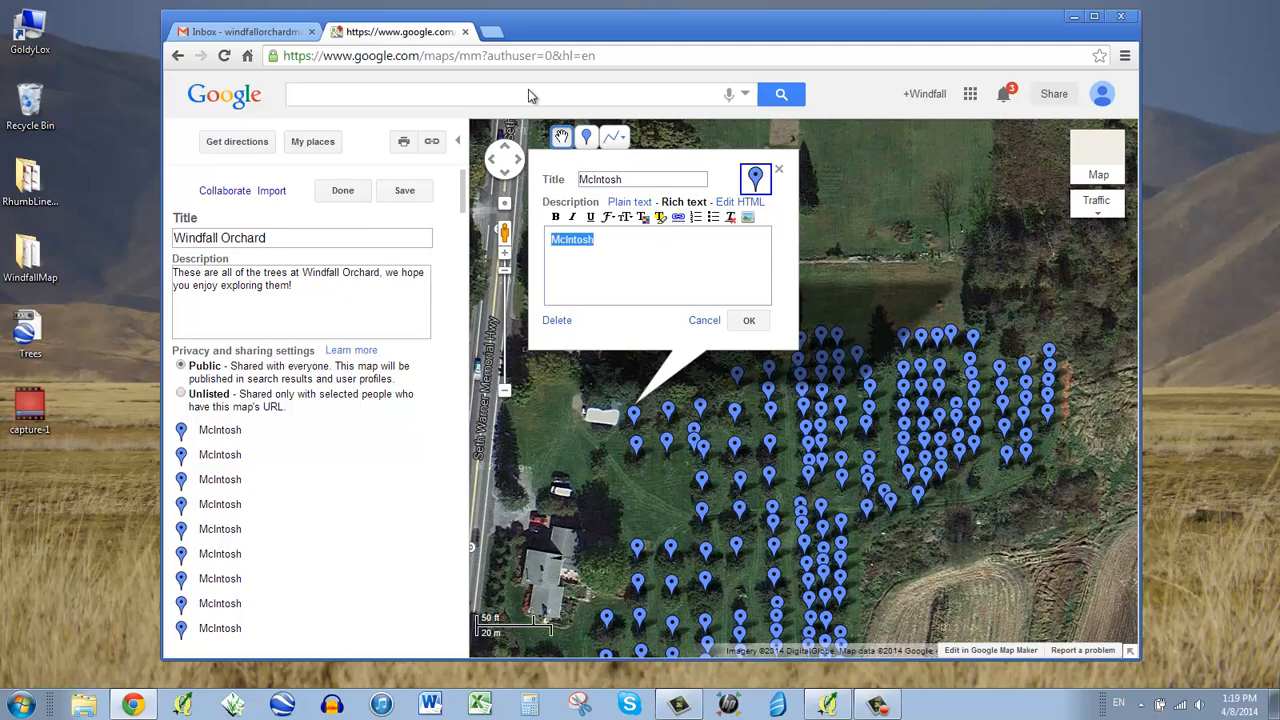
click(680, 220)
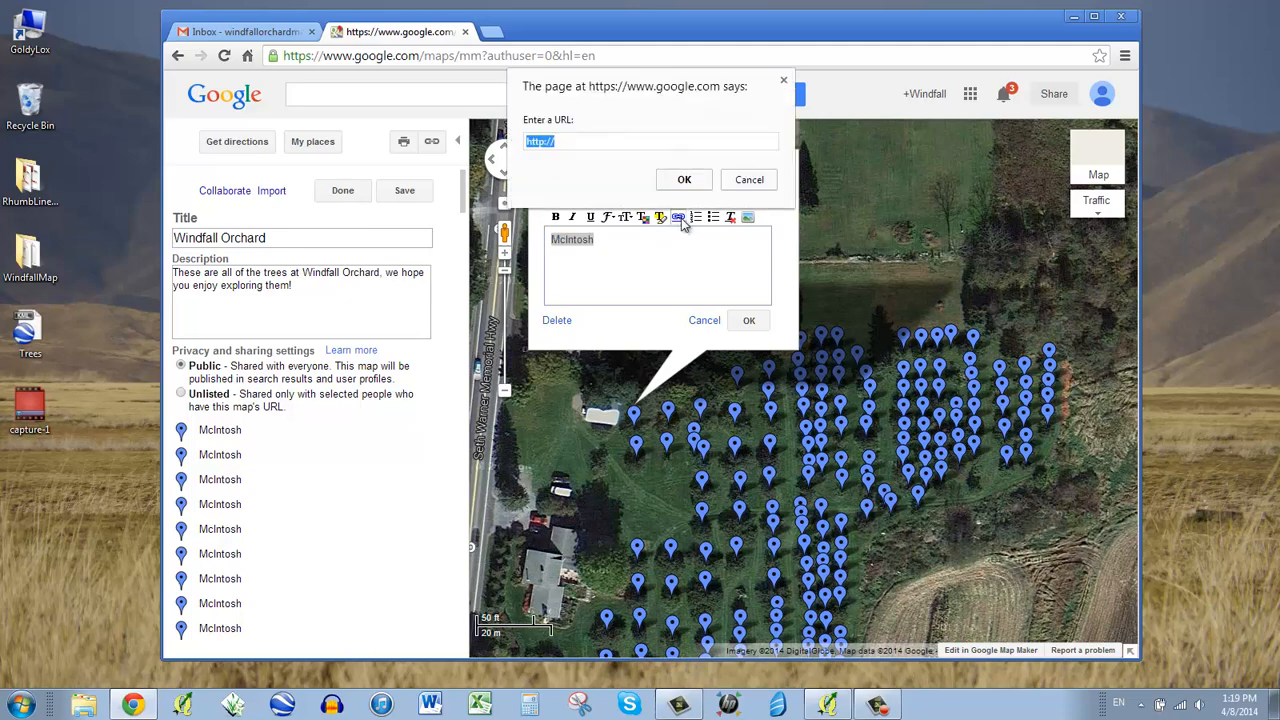
click(610, 140)
click(749, 179)
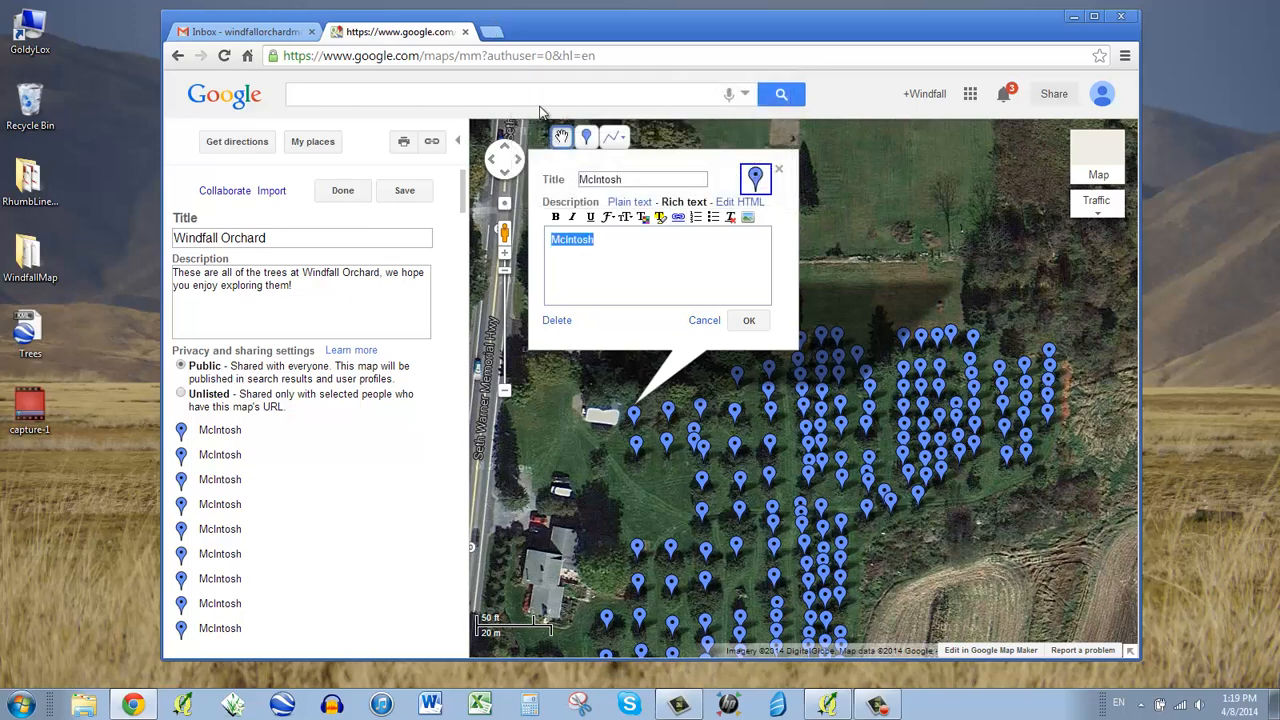
click(503, 36)
- Search for McIntosh and copy the address of the 'McIntosh (apple)' Wikipedia article
text(Mc)
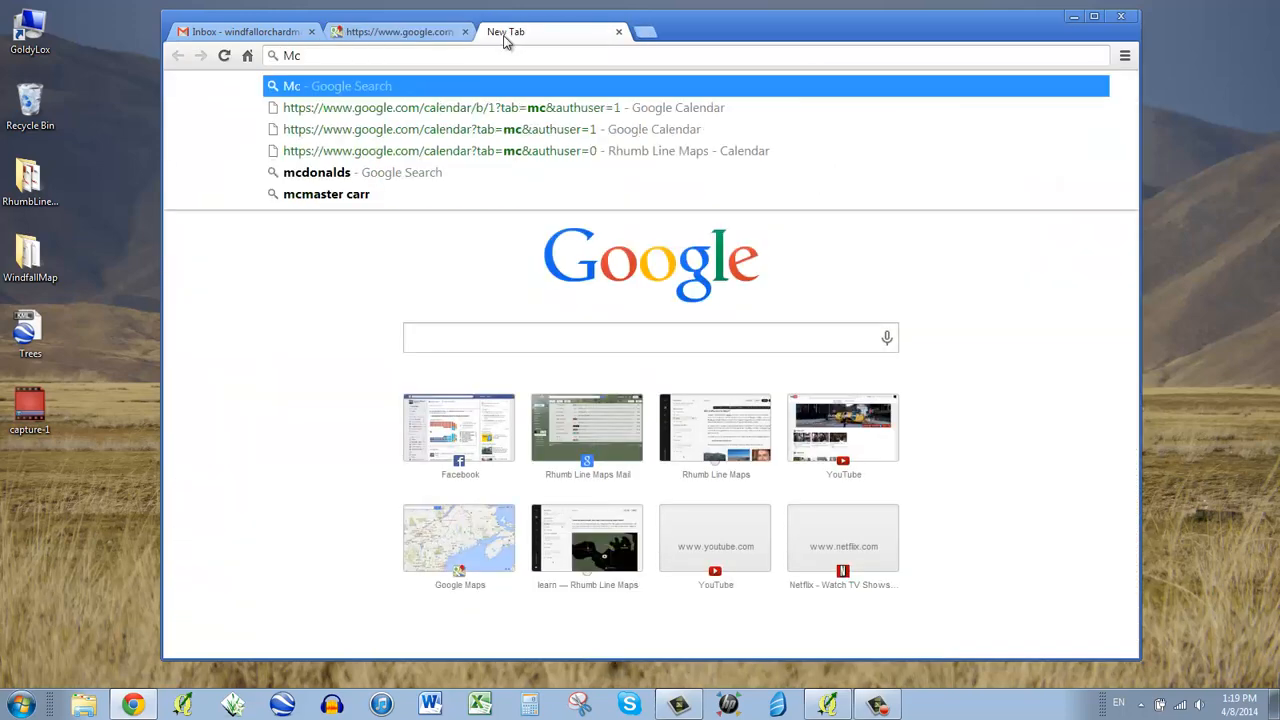
text(Intosh)
key(Return)
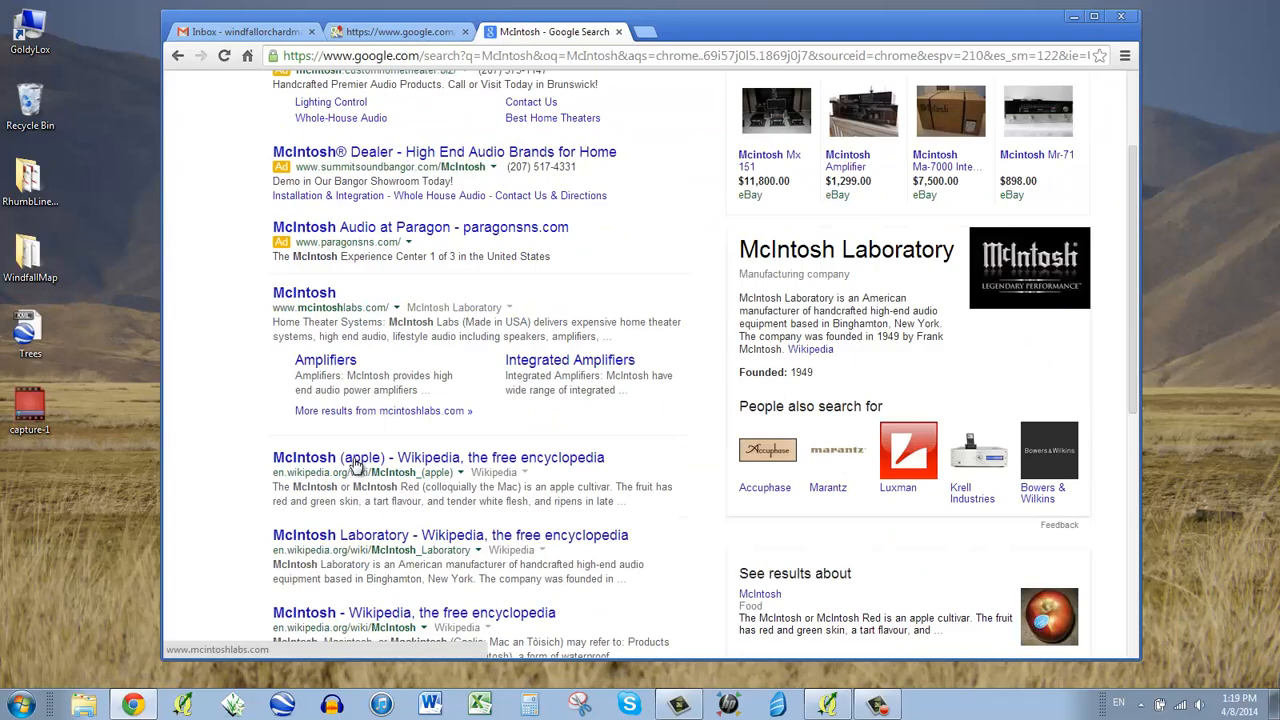
scroll(398, 468, down, 2)
click(398, 468)
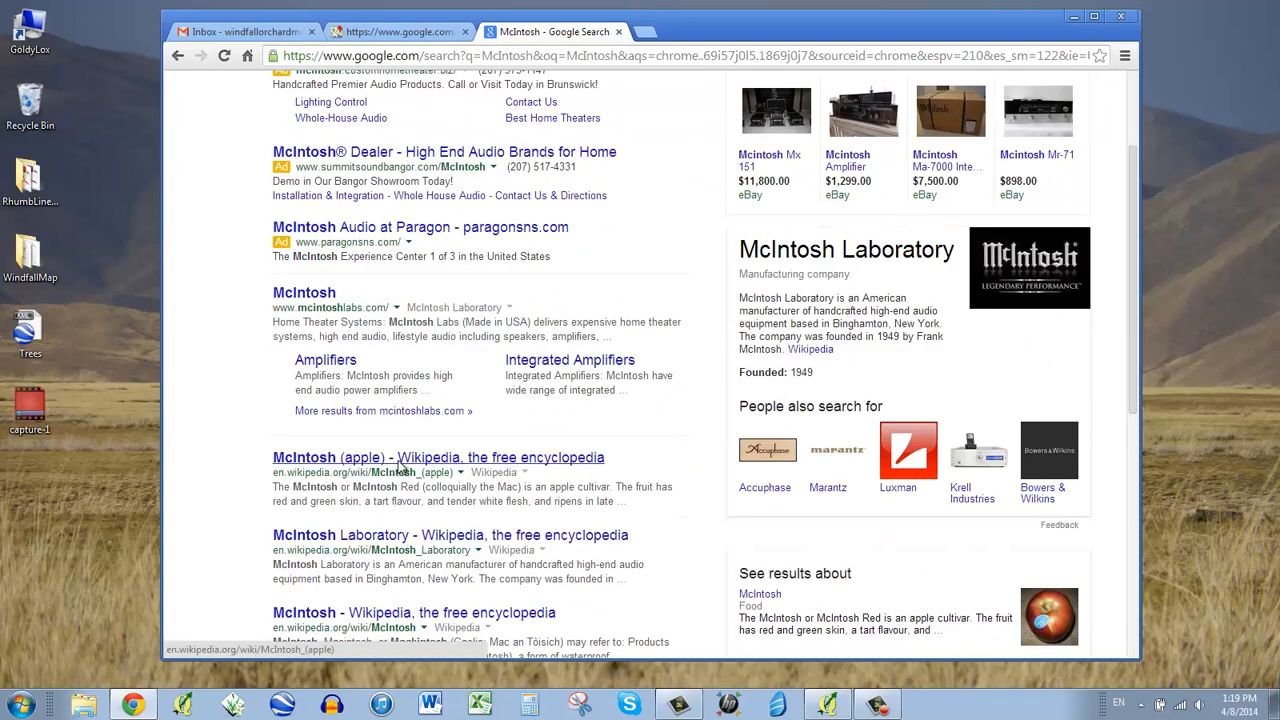
click(564, 53)
key(ctrl+c)
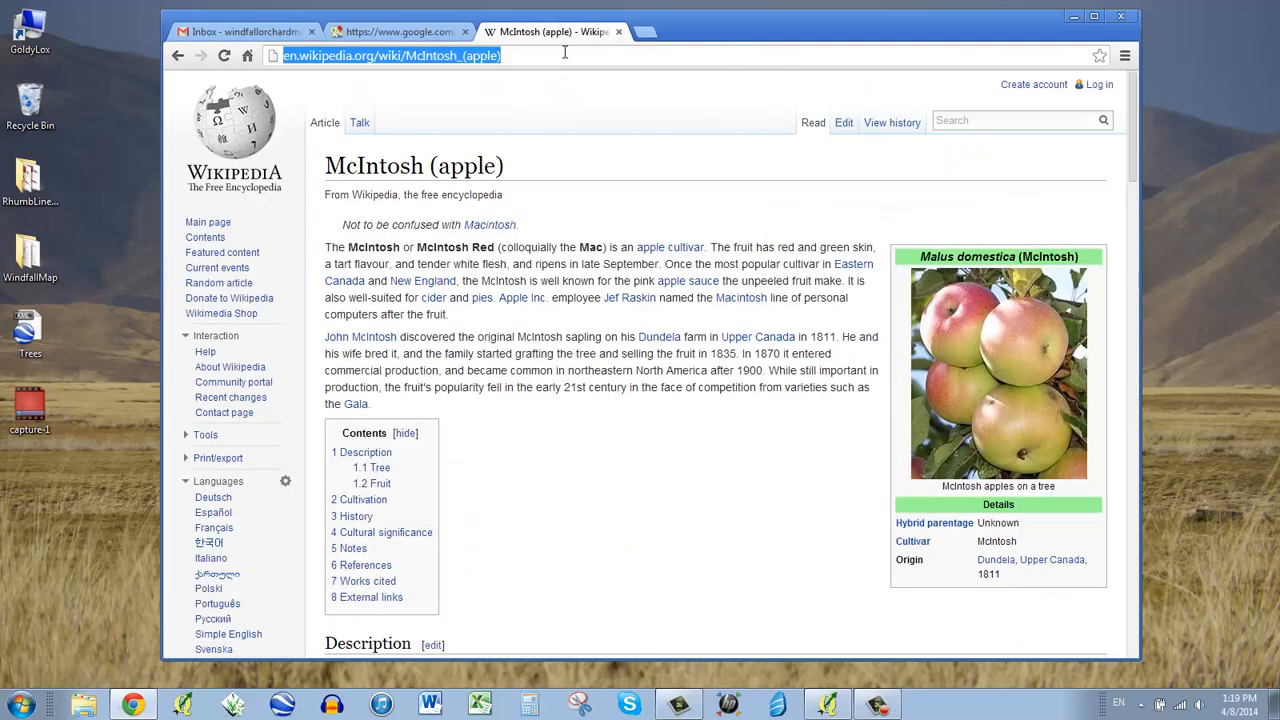
- Link the McIntosh description text to the Wikipedia address, then open the WindfallMap folder
click(398, 31)
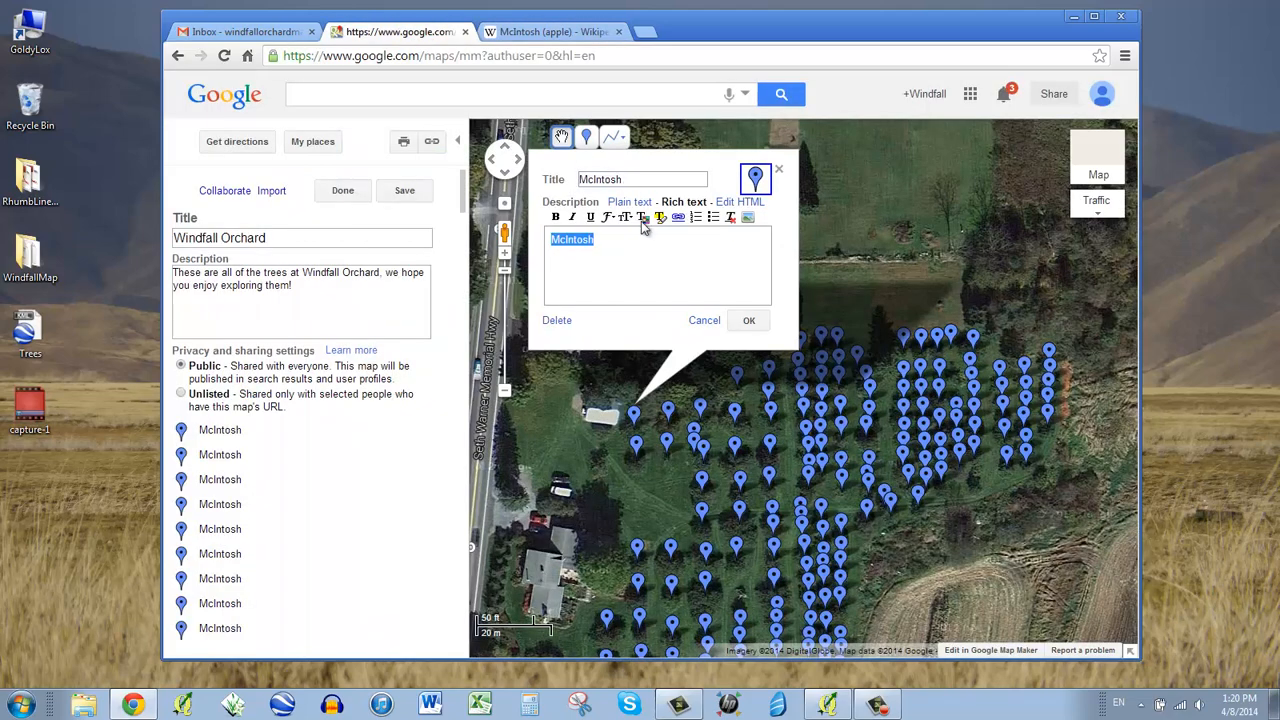
click(680, 218)
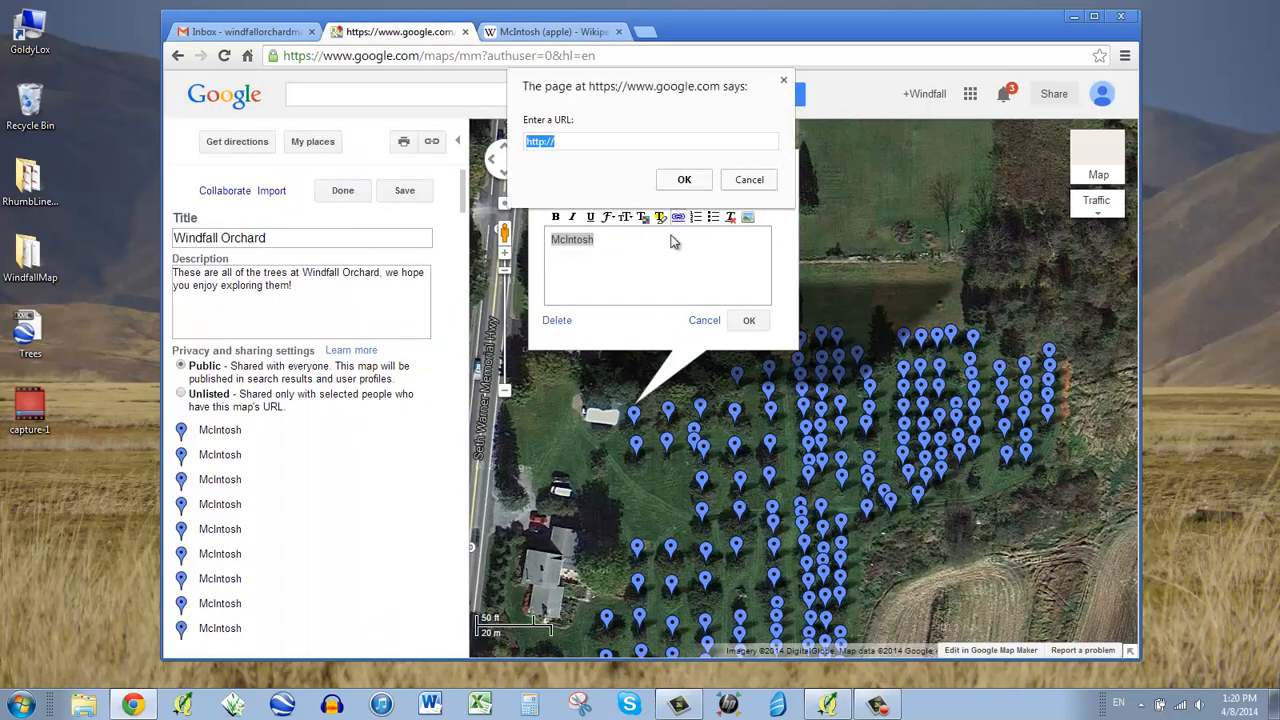
key(ctrl+v)
click(697, 186)
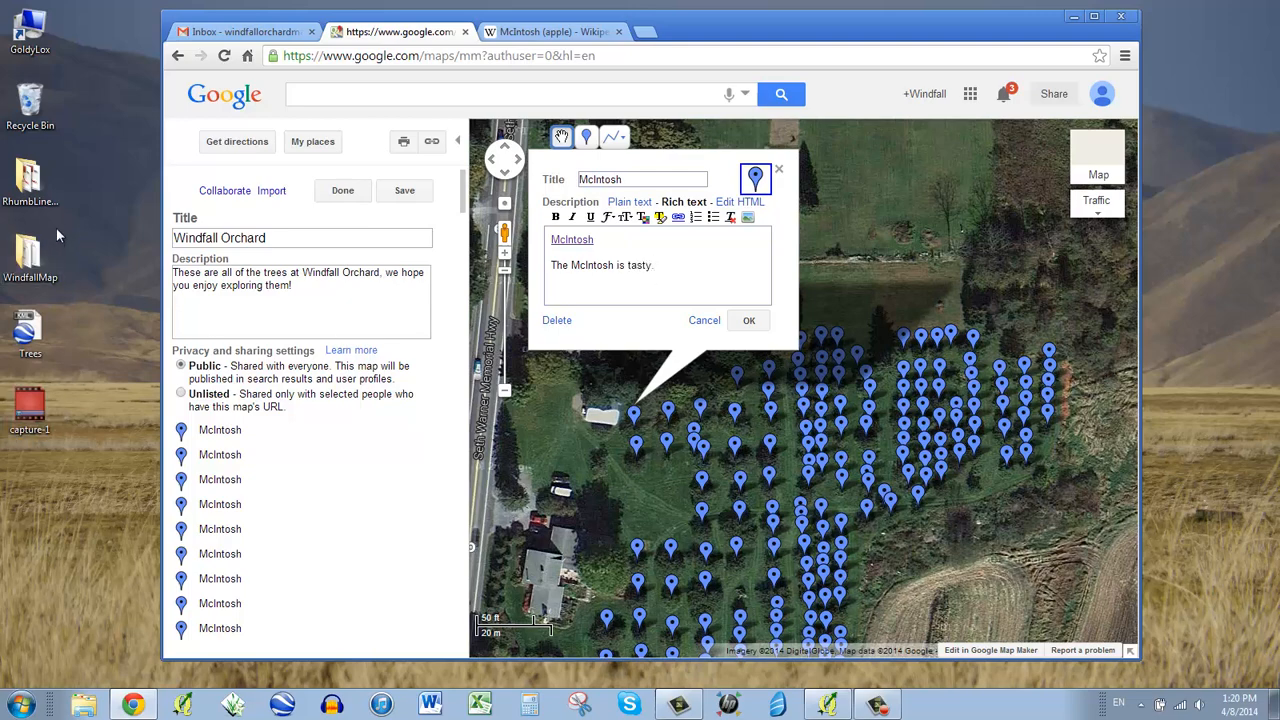
double_click(33, 262)
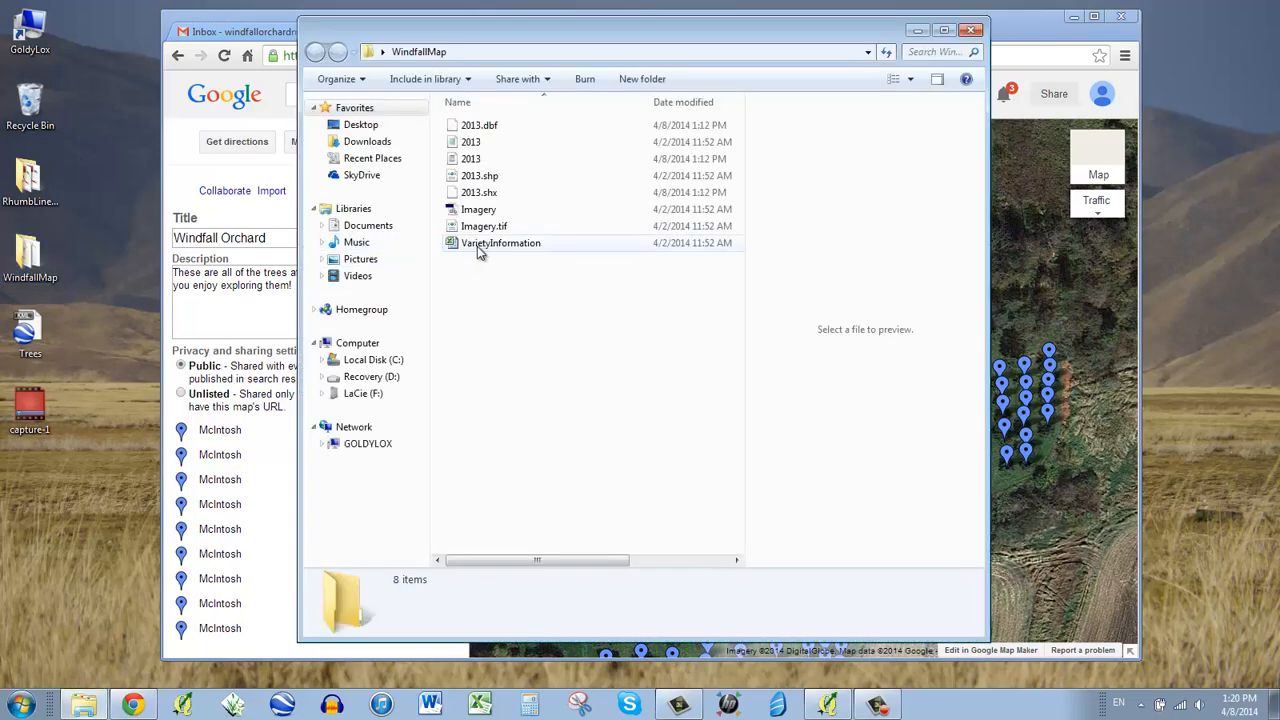
- Open the VarietyInformation workbook and copy McIntosh's flavor text from cell I47
double_click(477, 246)
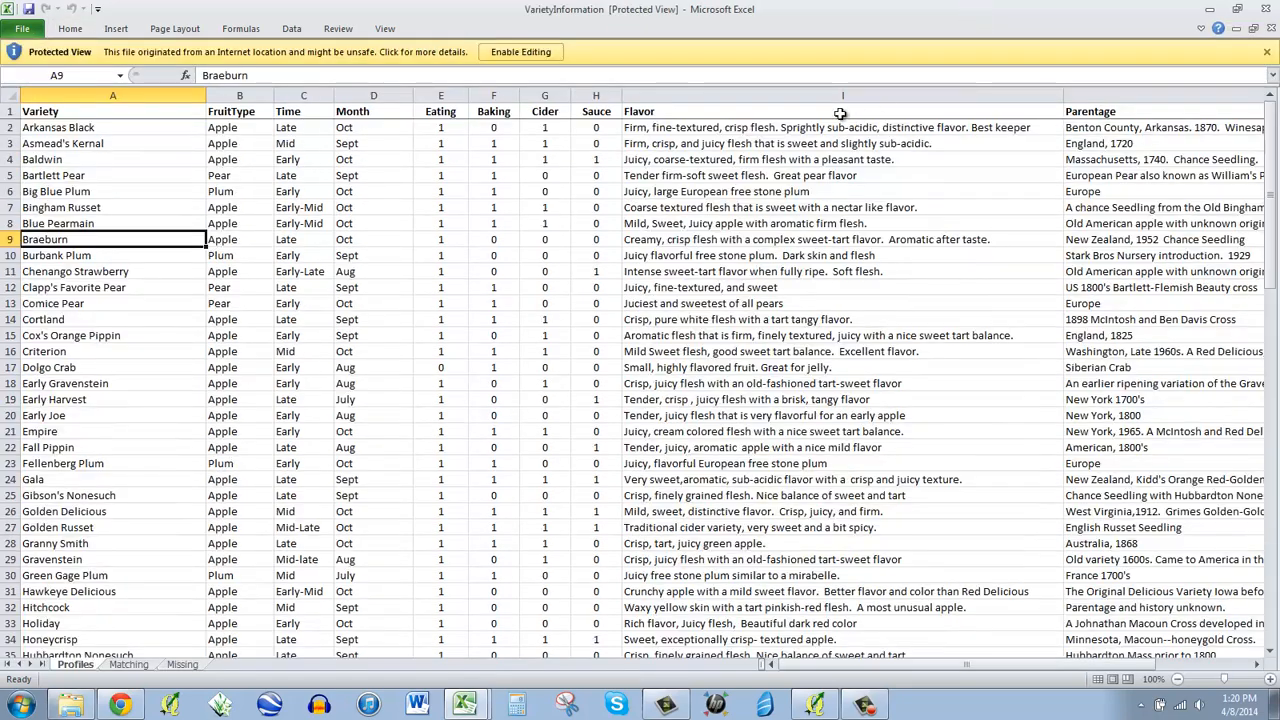
scroll(366, 329, down, 4)
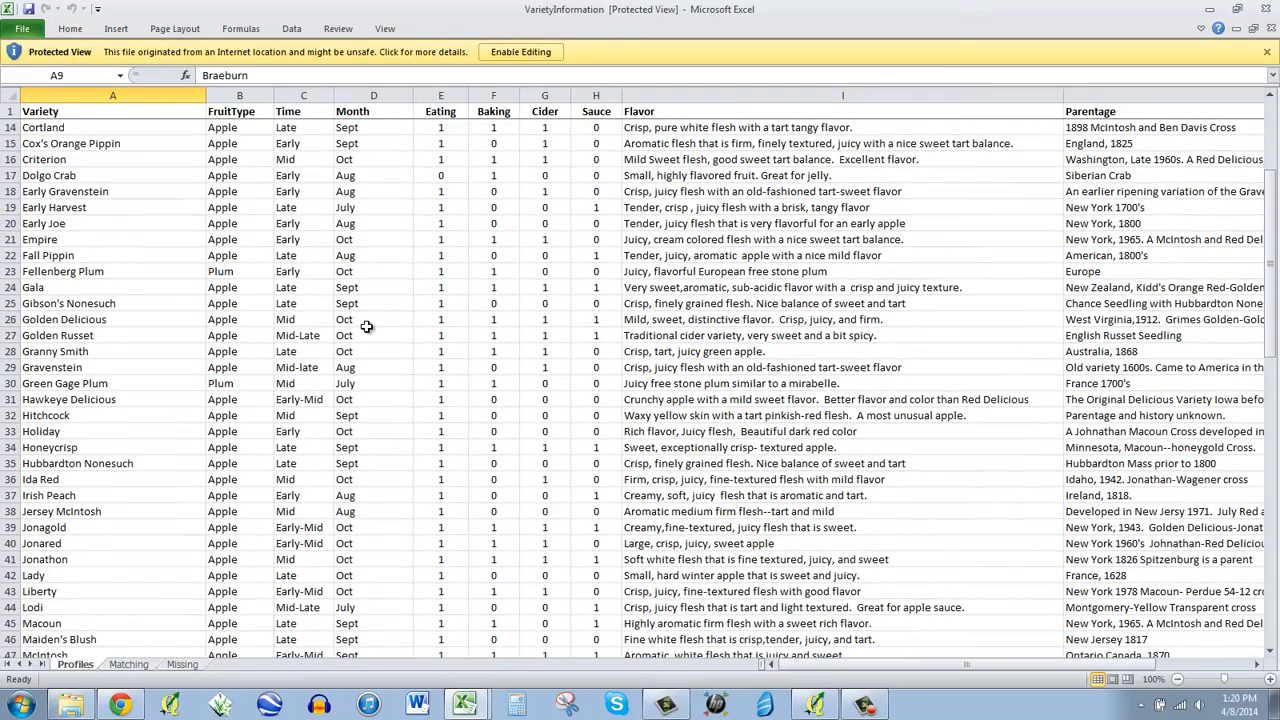
scroll(133, 612, down, 1)
scroll(133, 612, down, 2)
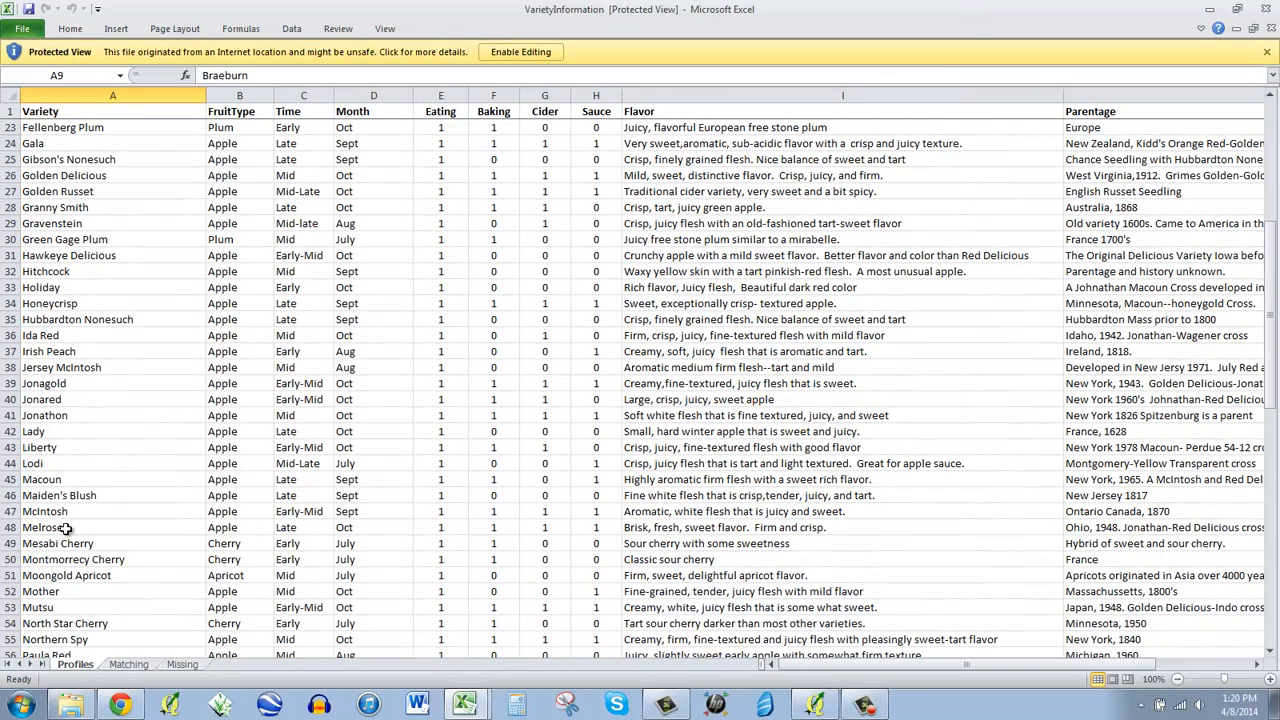
click(640, 513)
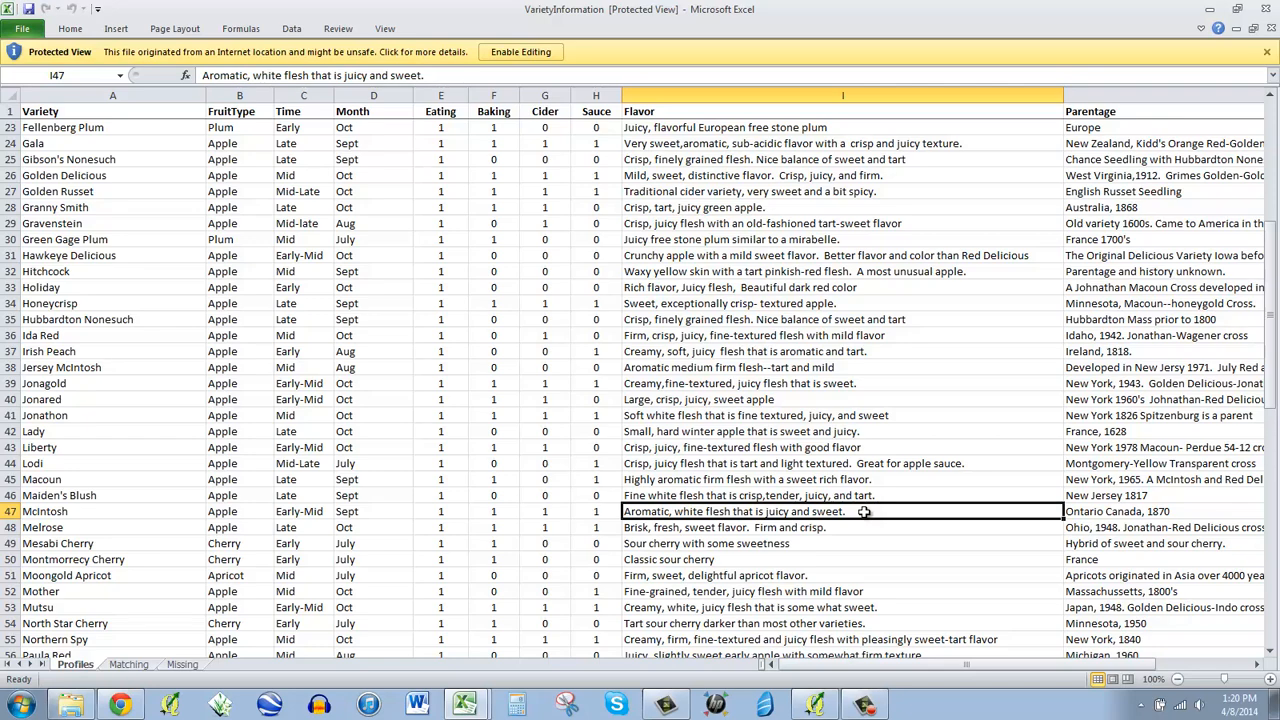
key(ctrl+c)
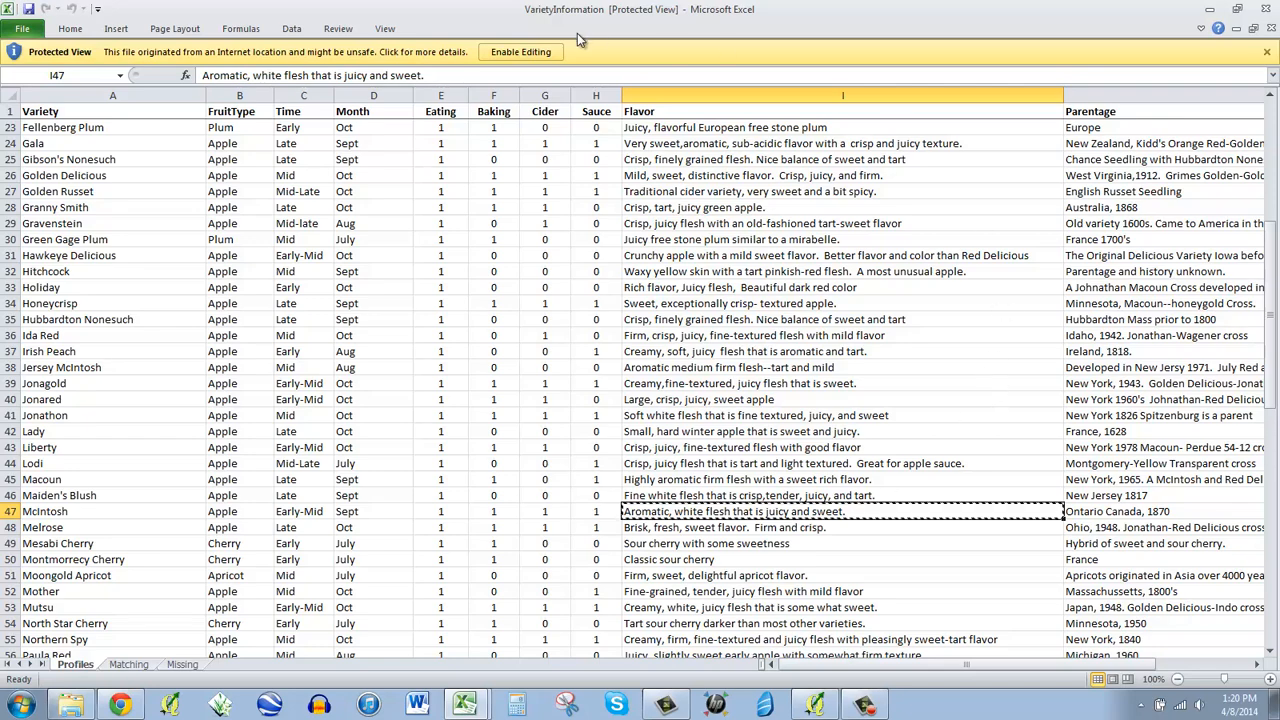
- Enable editing, recopy cell I47, then close the workbook and the WindfallMap folder
click(520, 51)
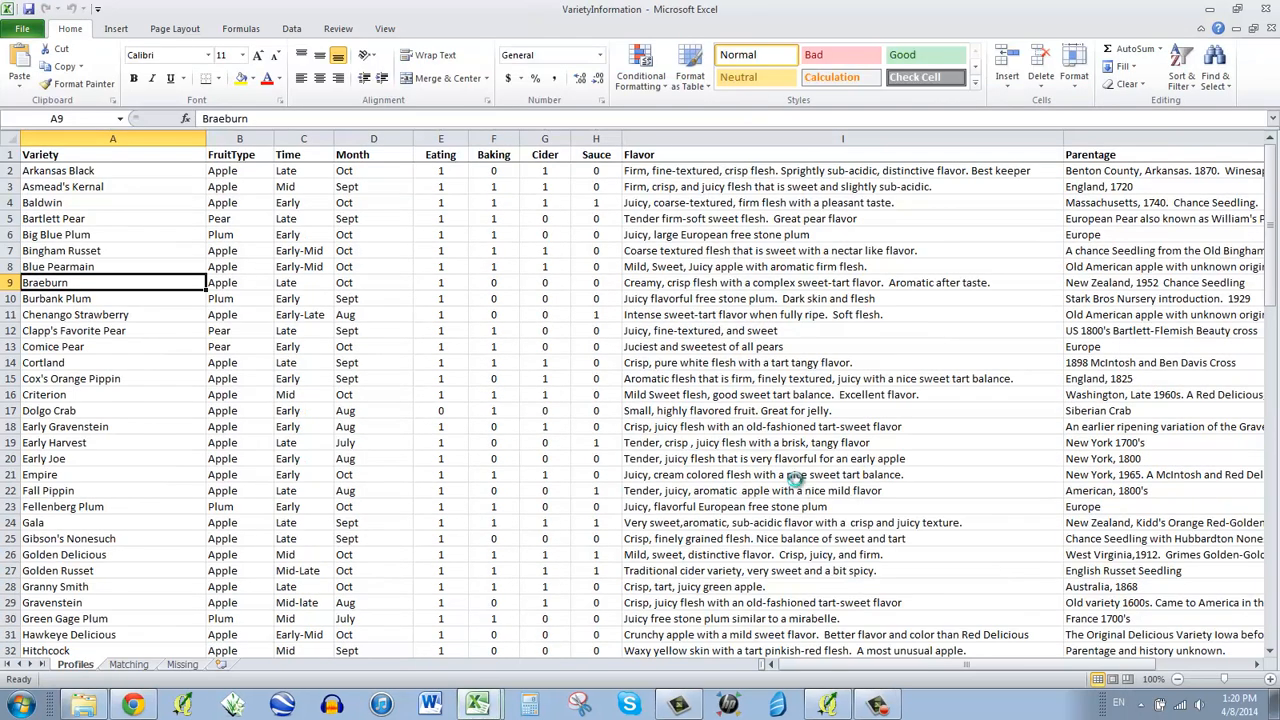
scroll(790, 420, down, 4)
scroll(790, 420, down, 6)
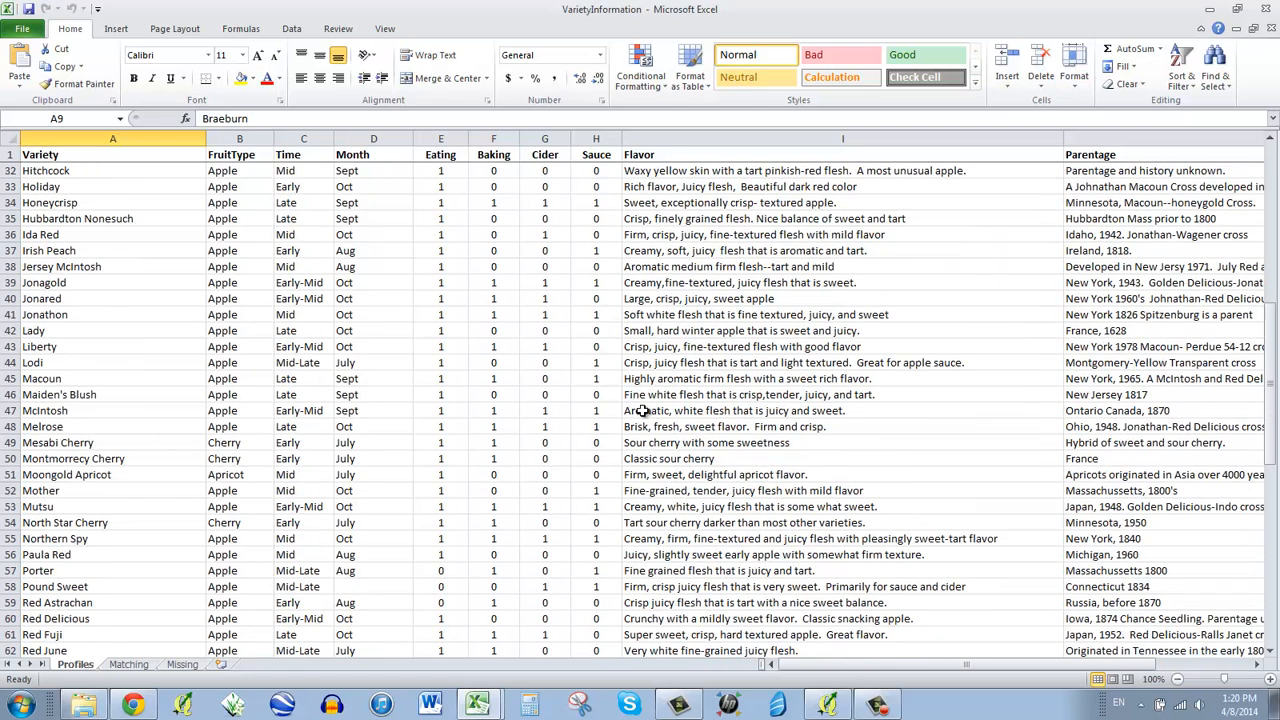
click(712, 411)
key(ctrl+c)
click(1260, 9)
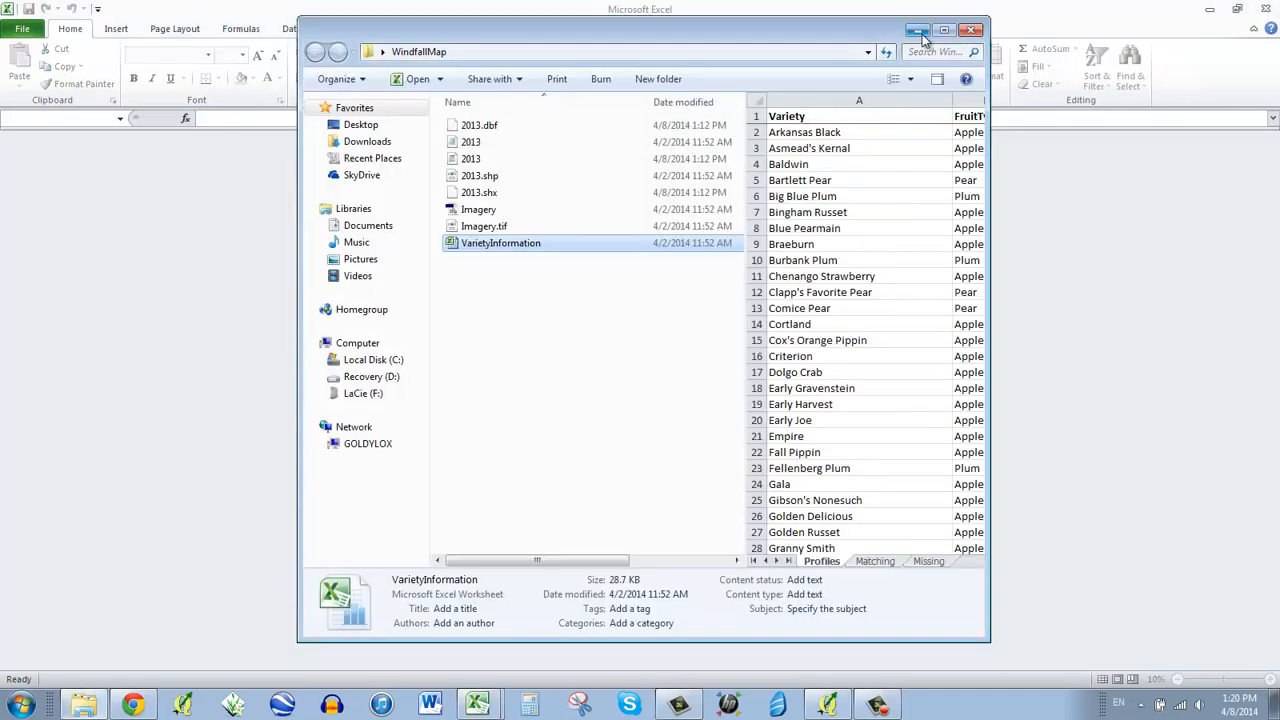
click(970, 29)
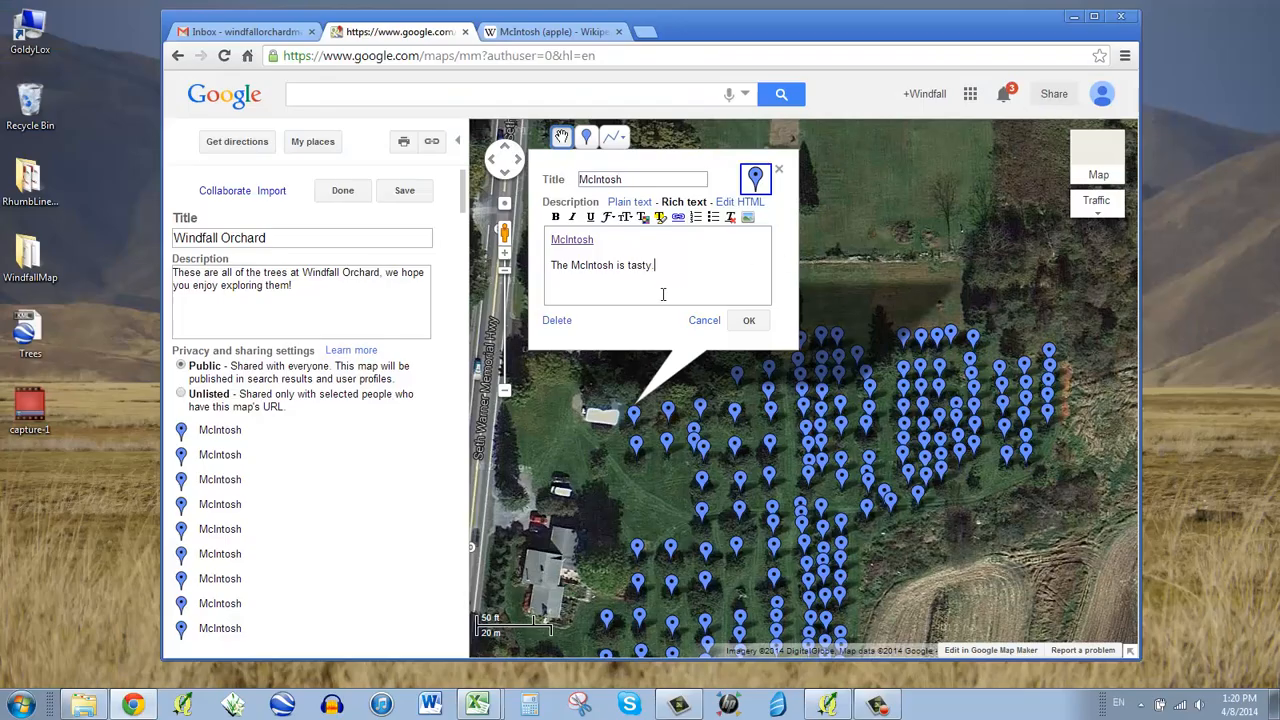
- Replace 'The McIntosh is tasty.' with the copied flavor text and confirm the pin
triple_click(592, 265)
key(ctrl+v)
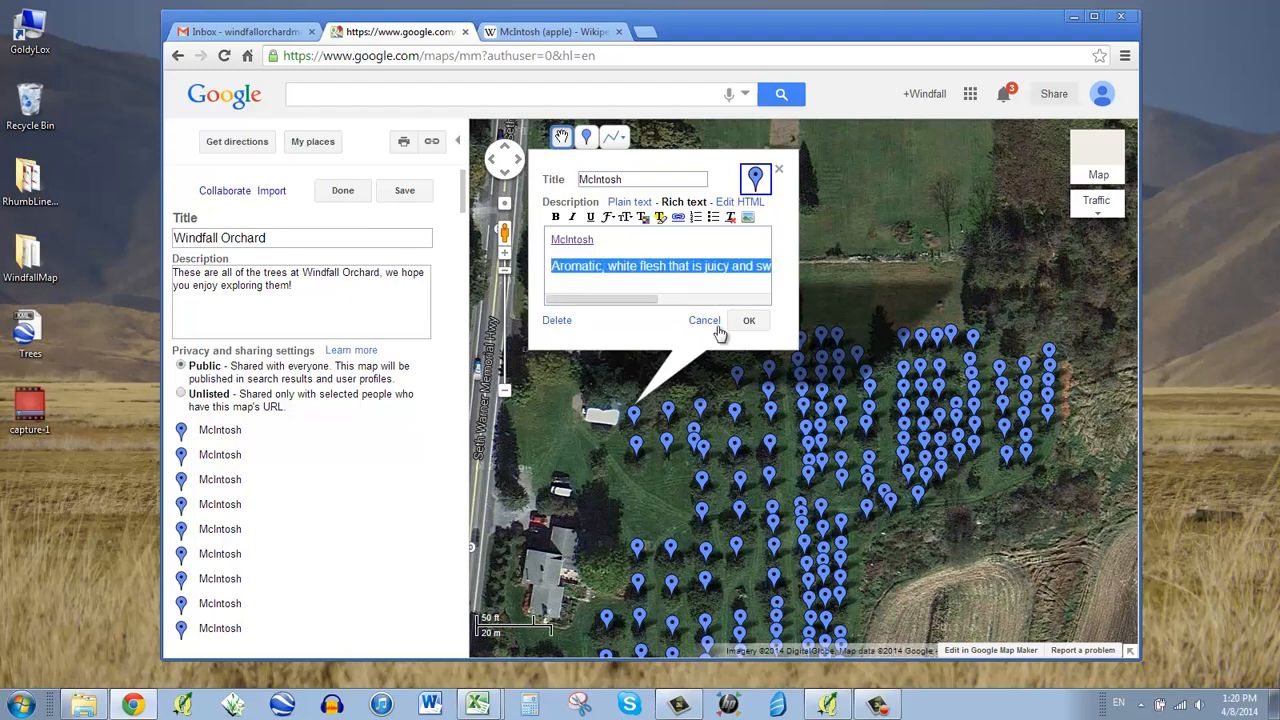
click(748, 320)
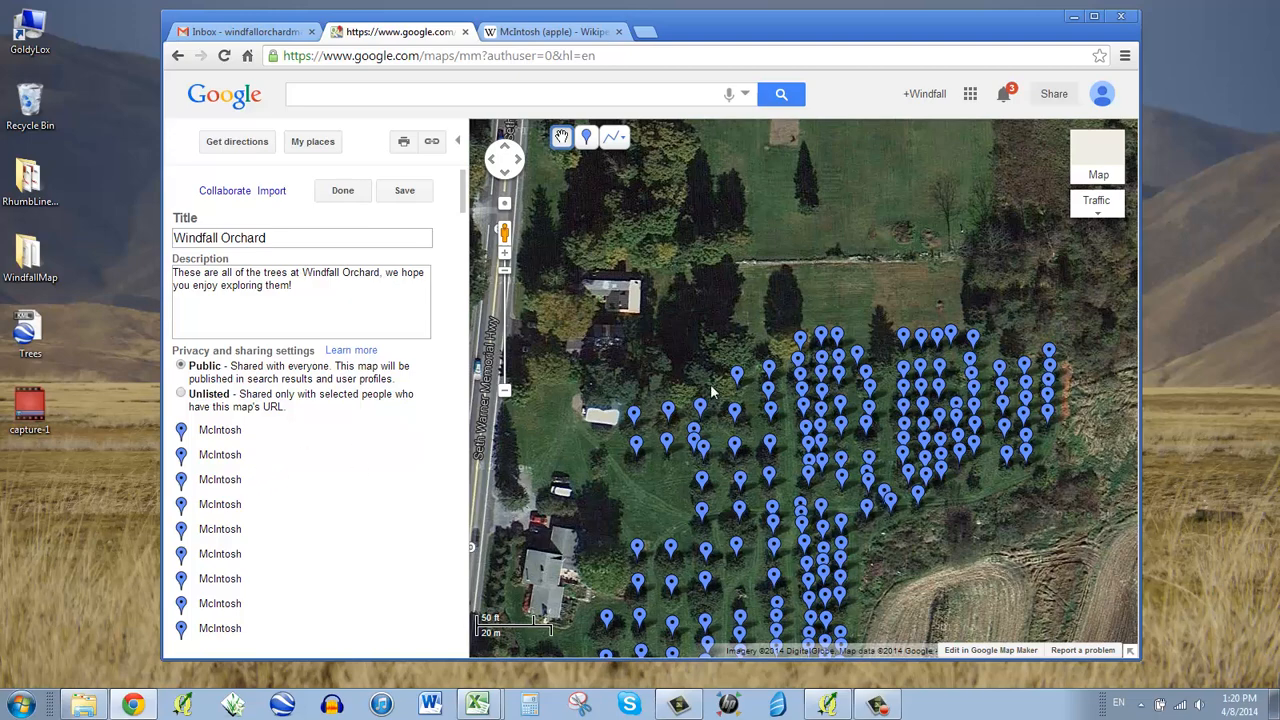
- Recheck the McIntosh pin's description, save the map with Done, and view its info window
click(634, 449)
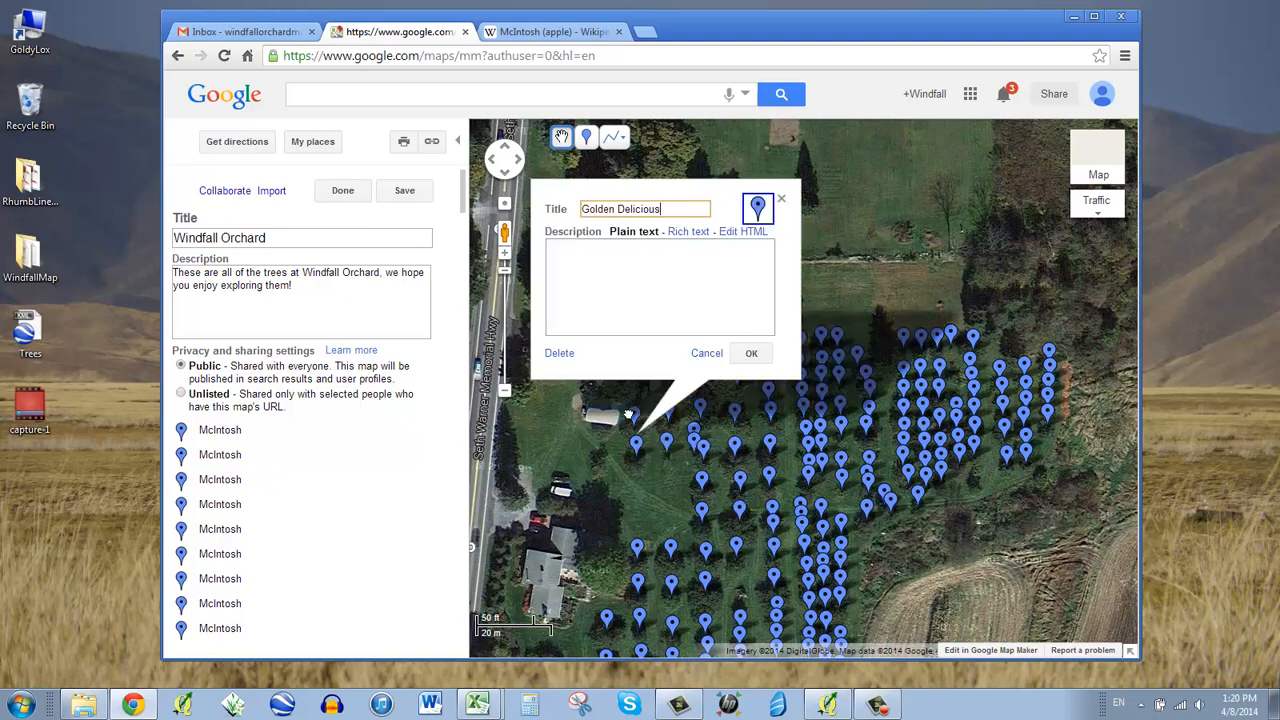
click(633, 415)
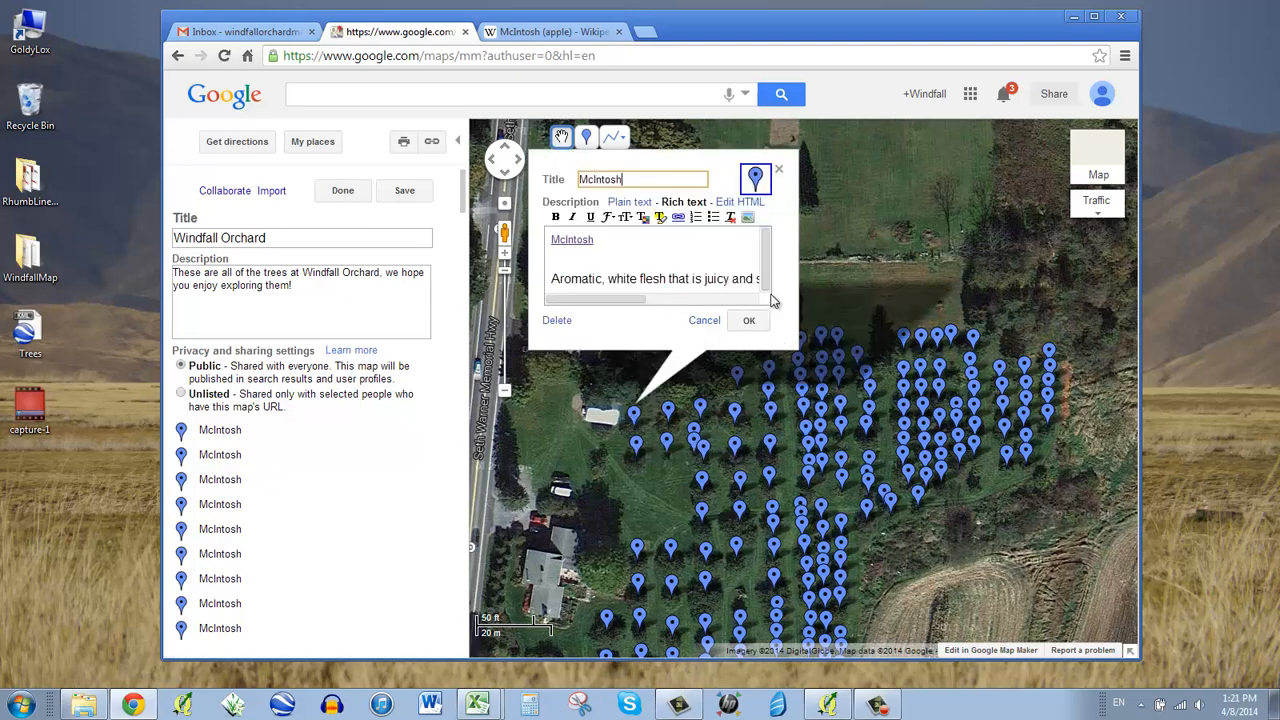
click(749, 320)
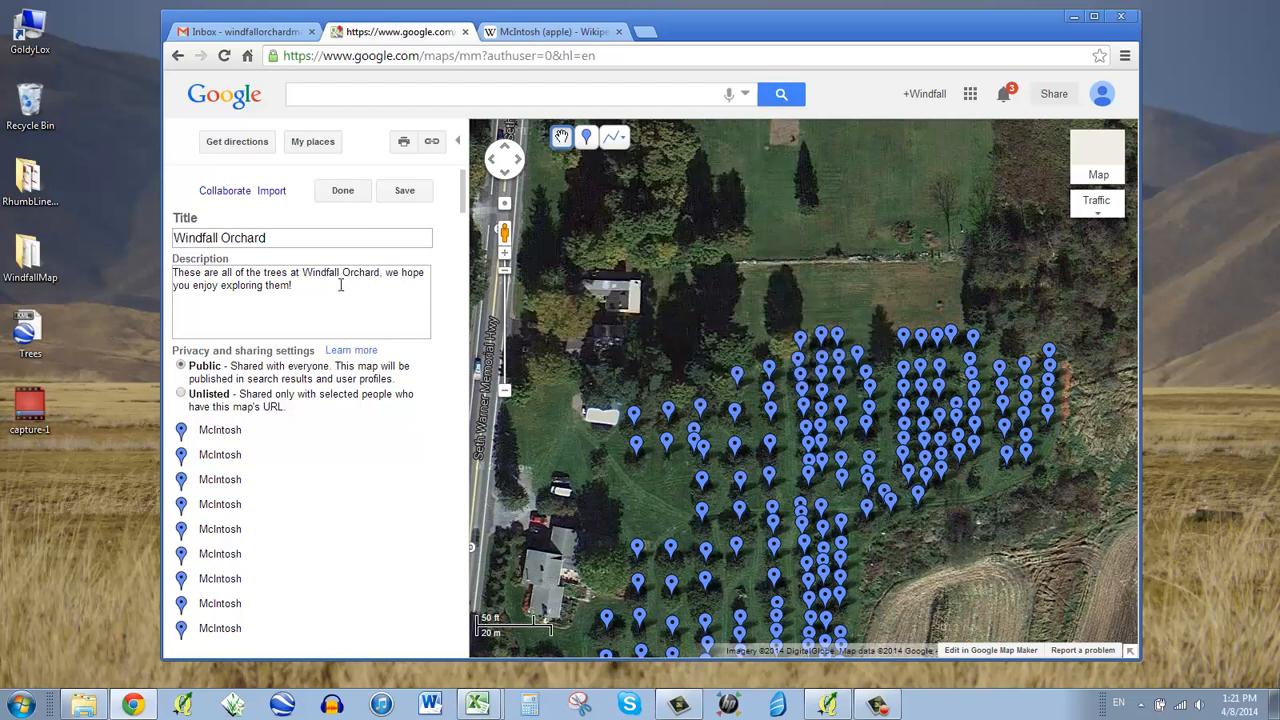
click(343, 190)
click(634, 418)
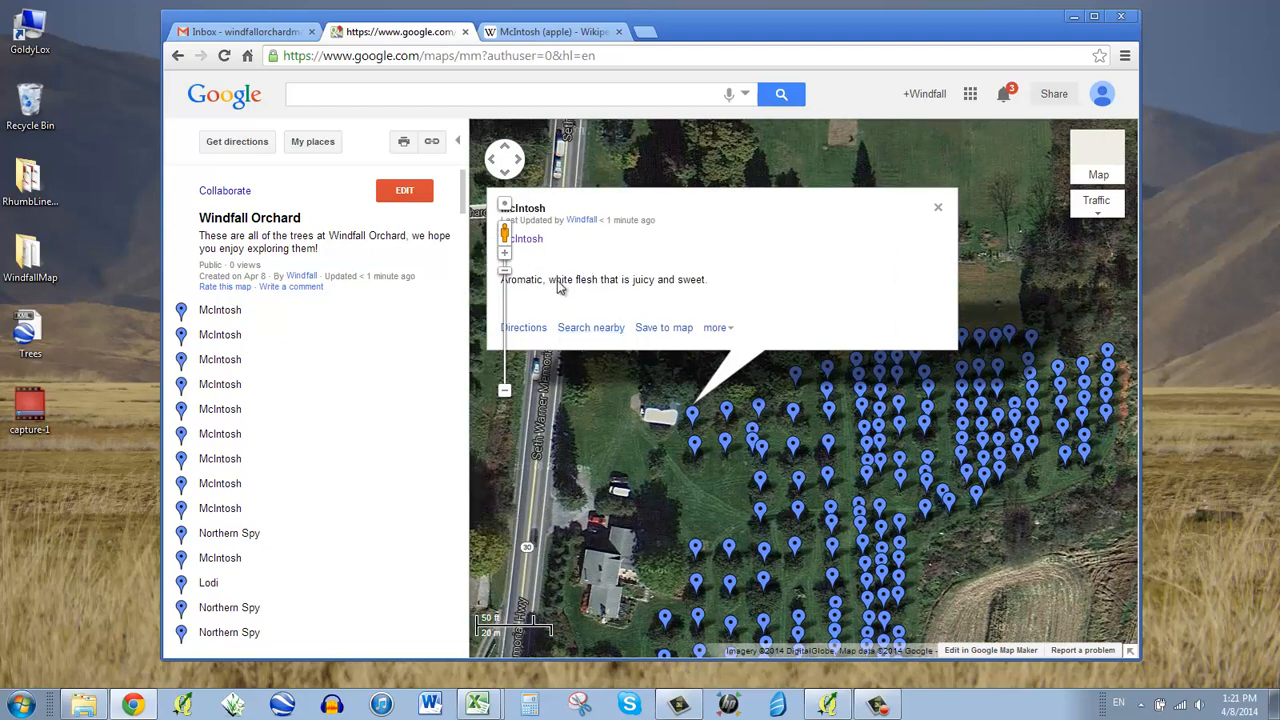
- Verify the 'Aromatic, white flesh that is juicy and sweet.' text, close the info window, and pan the orchard
triple_click(606, 279)
click(606, 279)
click(939, 210)
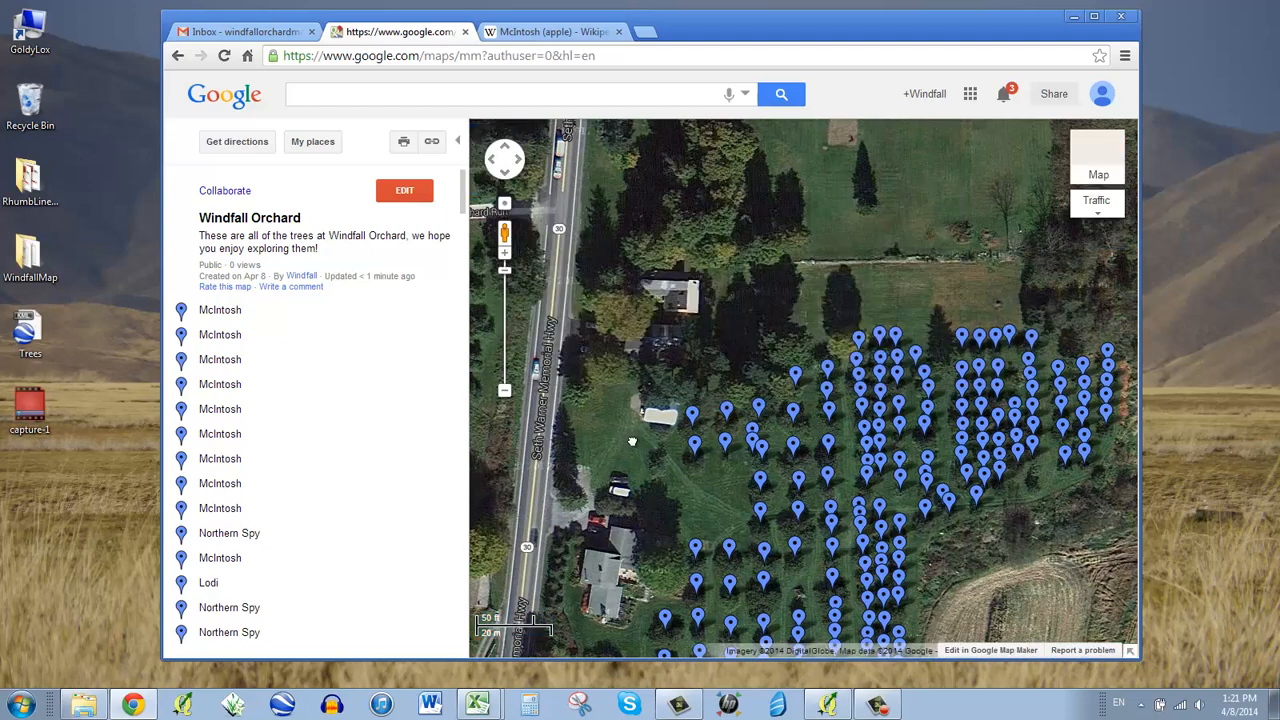
drag(632, 441, 536, 287)
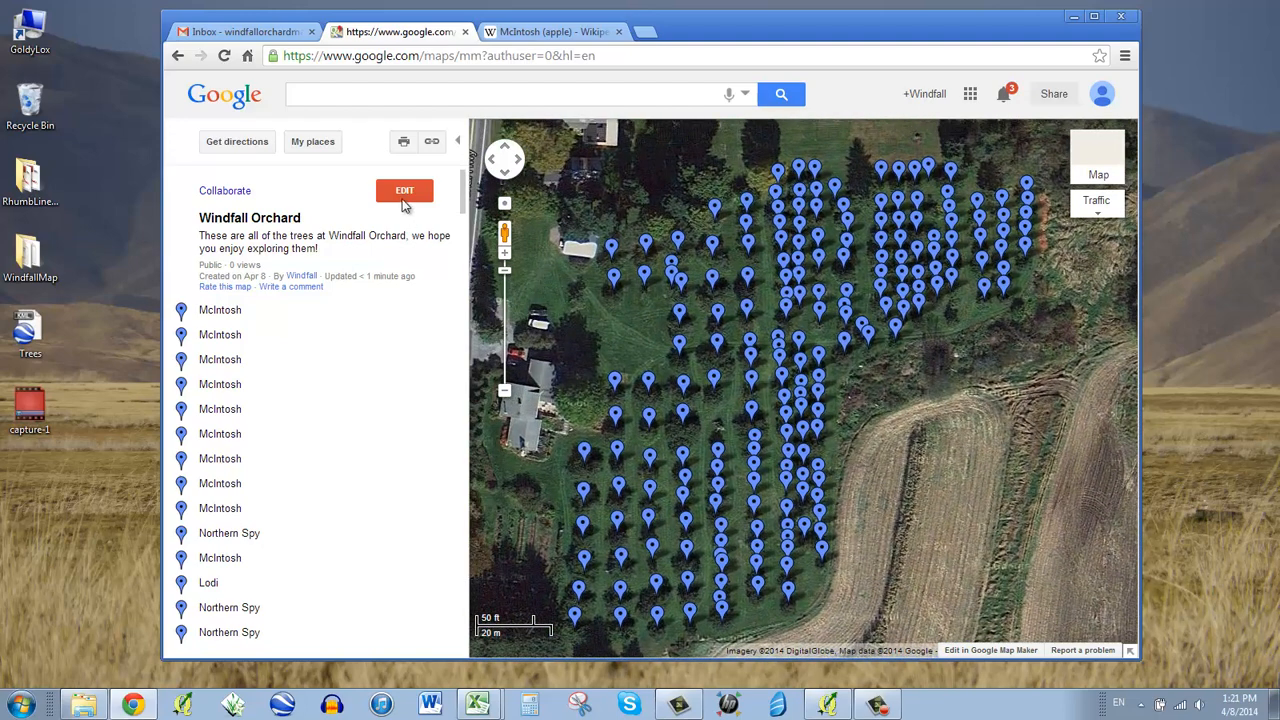
- View the map's shareable link, then put Windfall Orchard back into editing and zoom out one level
click(432, 142)
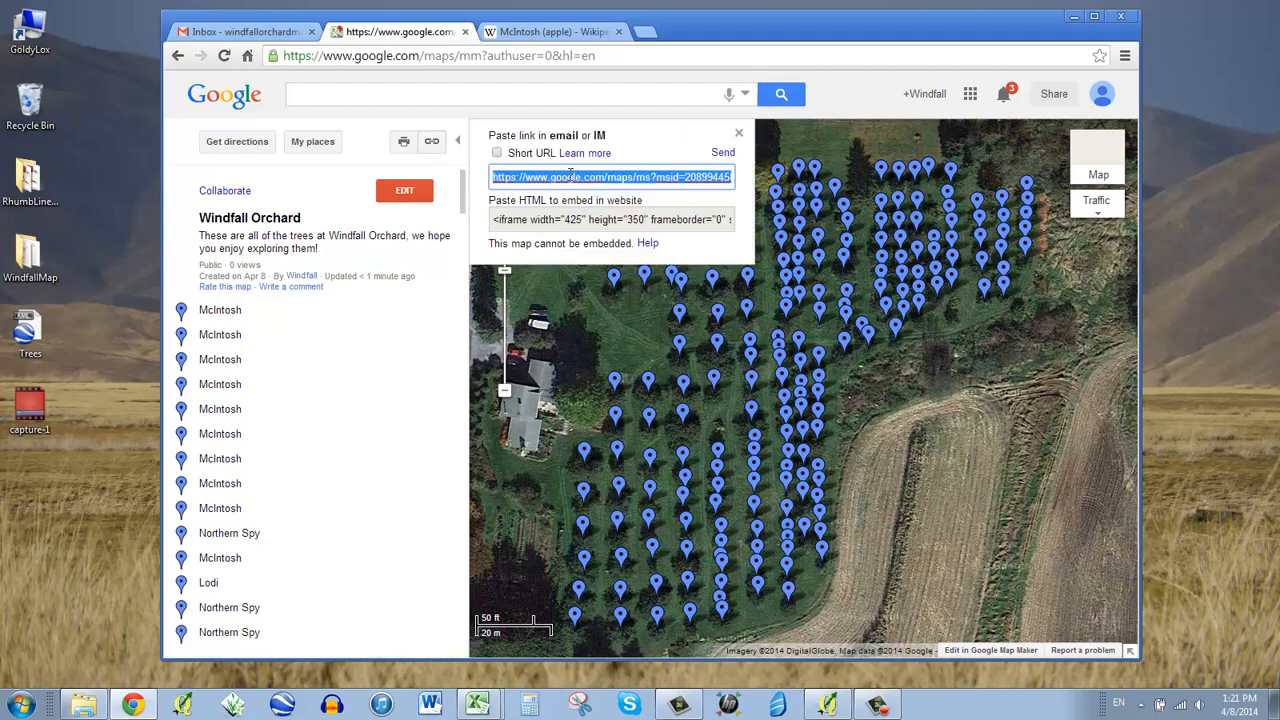
click(739, 135)
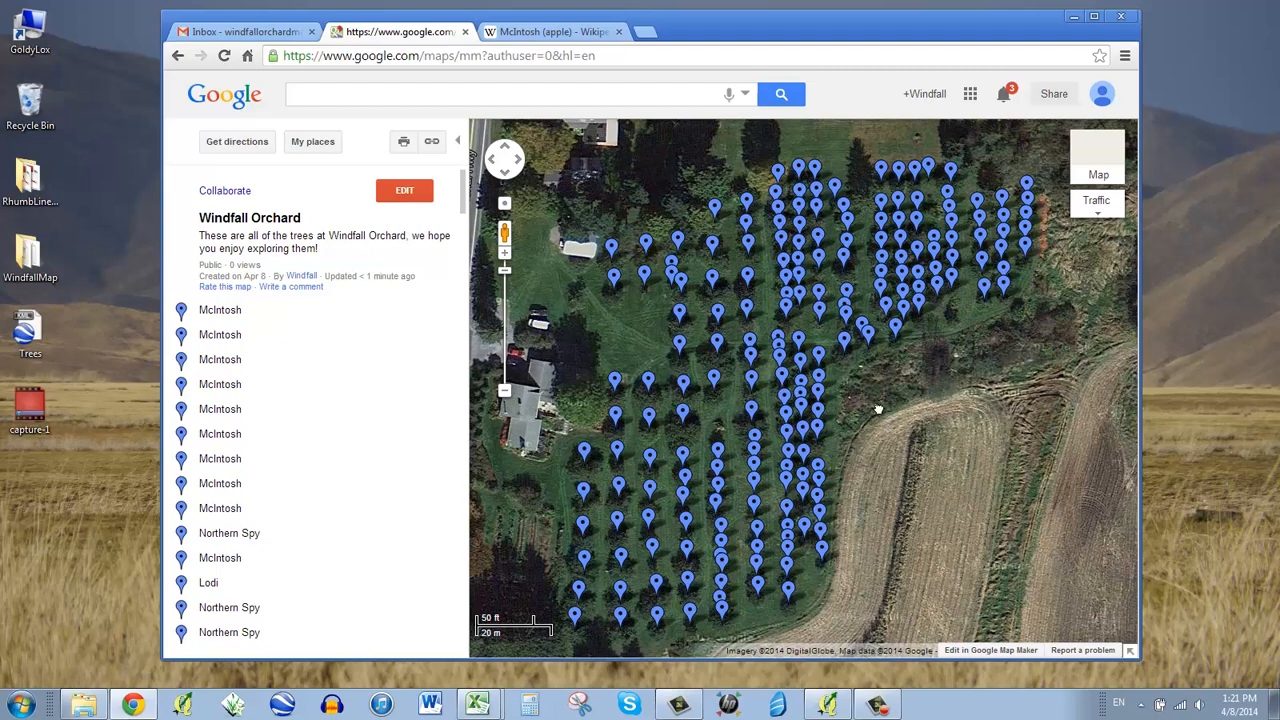
drag(877, 408, 867, 394)
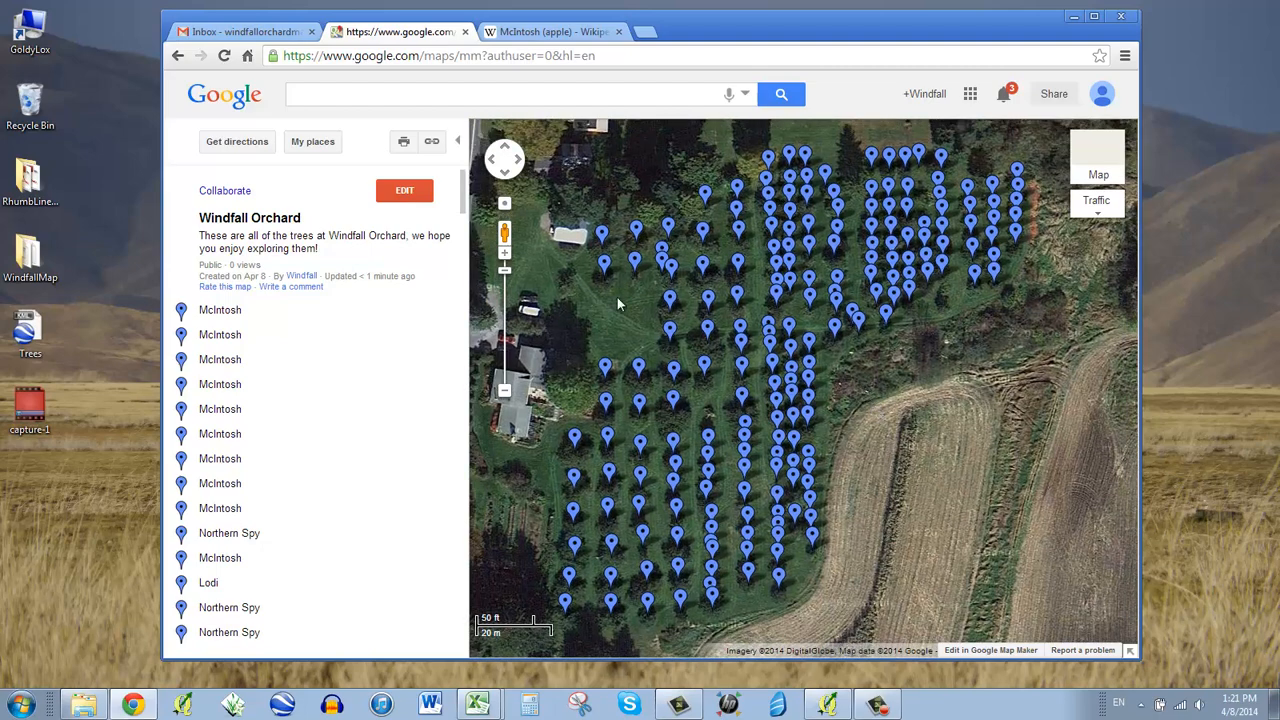
click(406, 193)
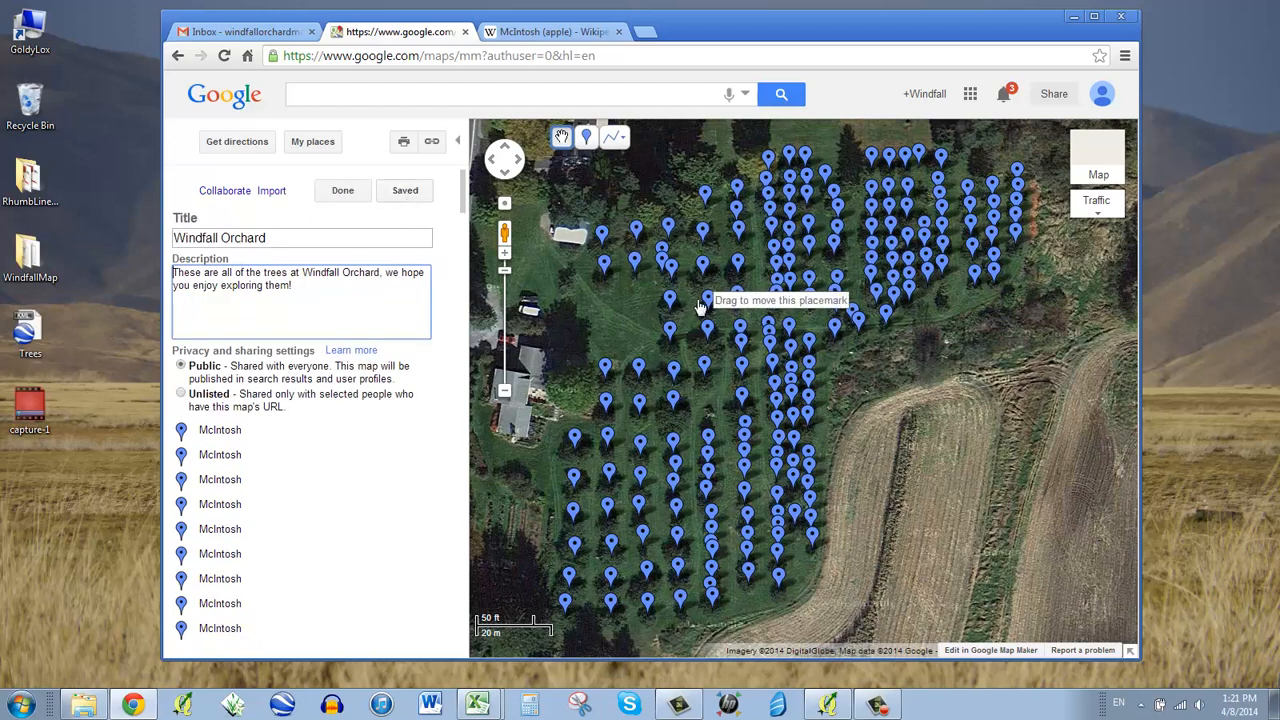
scroll(700, 307, up, 2)
scroll(700, 307, down, 2)
scroll(935, 460, down, 1)
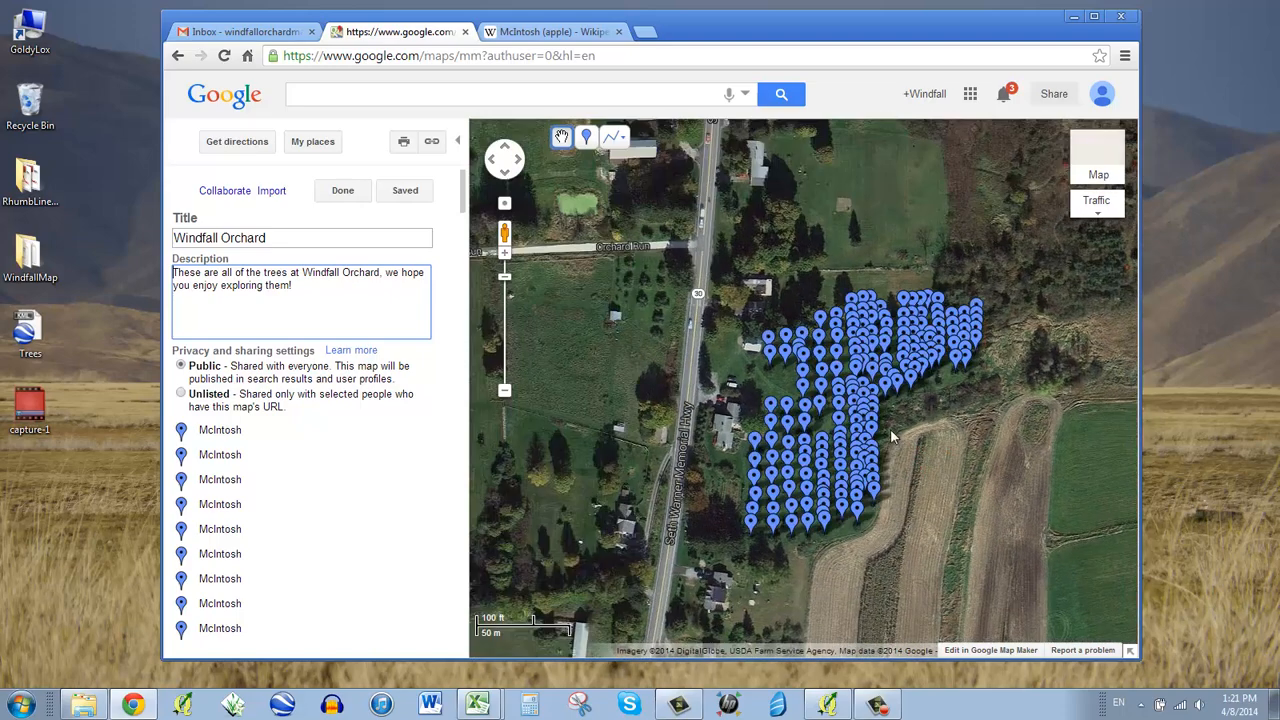